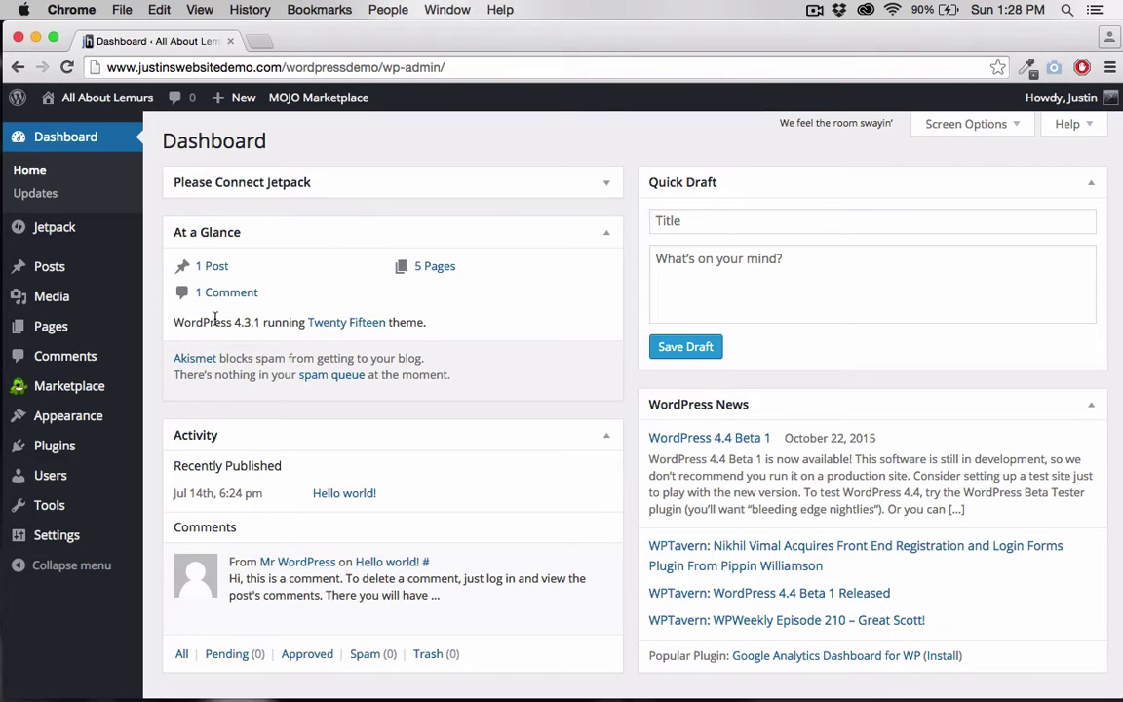
Browse the Popular themes catalogue under Appearance > Themes > Add New.
{"action": "mouse_move", "coordinate": [71, 426]}
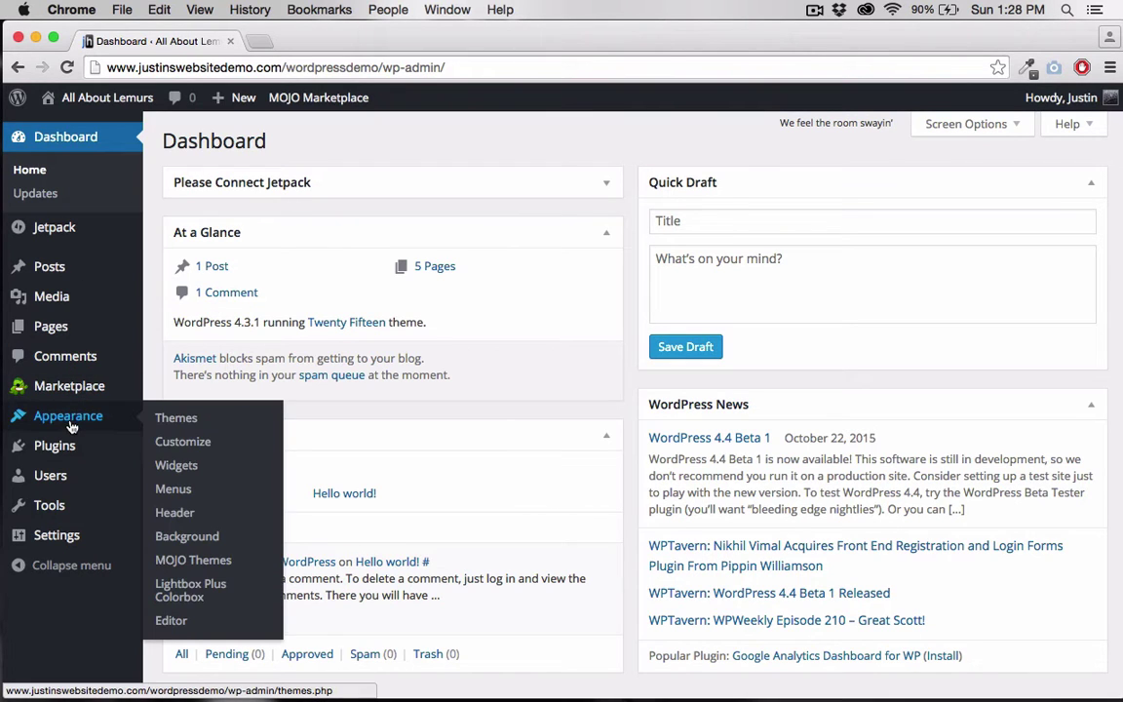
{"action": "left_click", "coordinate": [172, 419]}
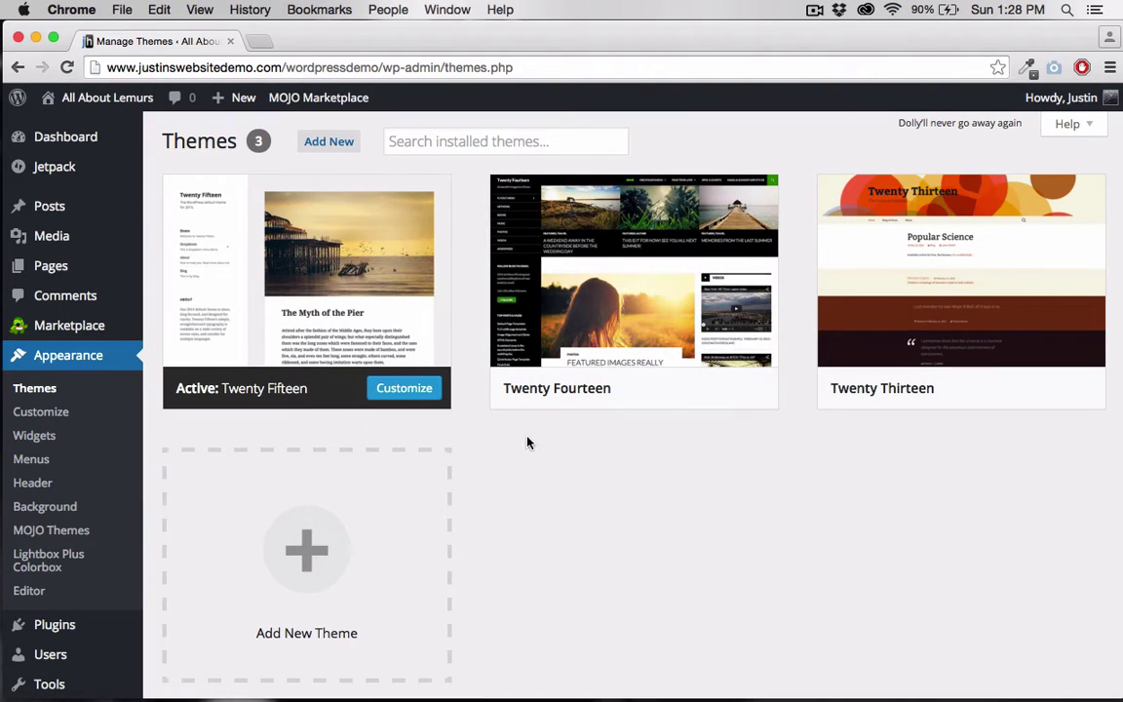
{"action": "left_click", "coordinate": [332, 145]}
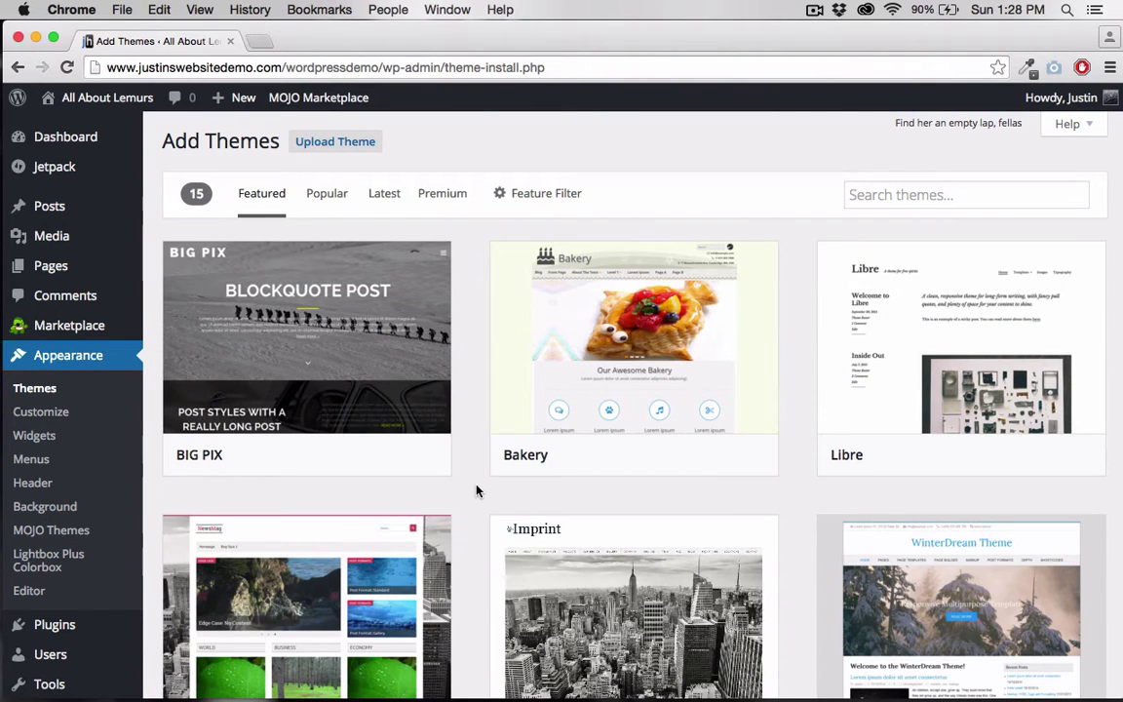
{"action": "left_click", "coordinate": [325, 197]}
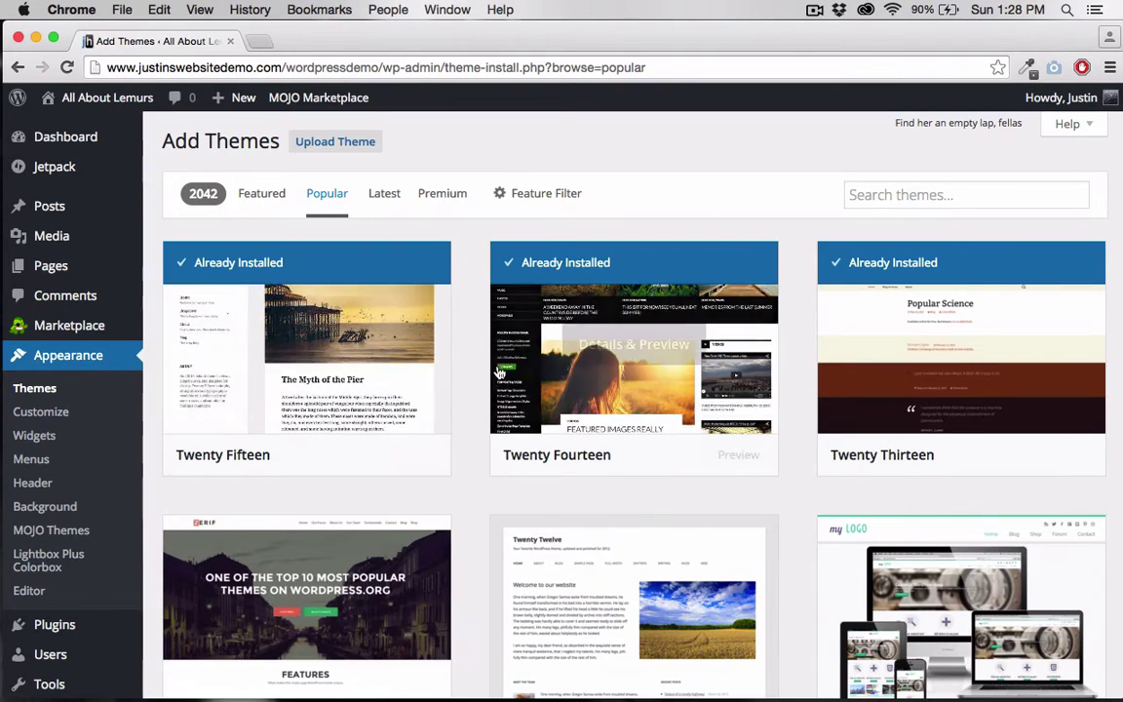
{"action": "scroll", "coordinate": [499, 331], "scroll_direction": "down", "scroll_amount": 5}
{"action": "scroll", "coordinate": [482, 431], "scroll_direction": "down", "scroll_amount": 15}
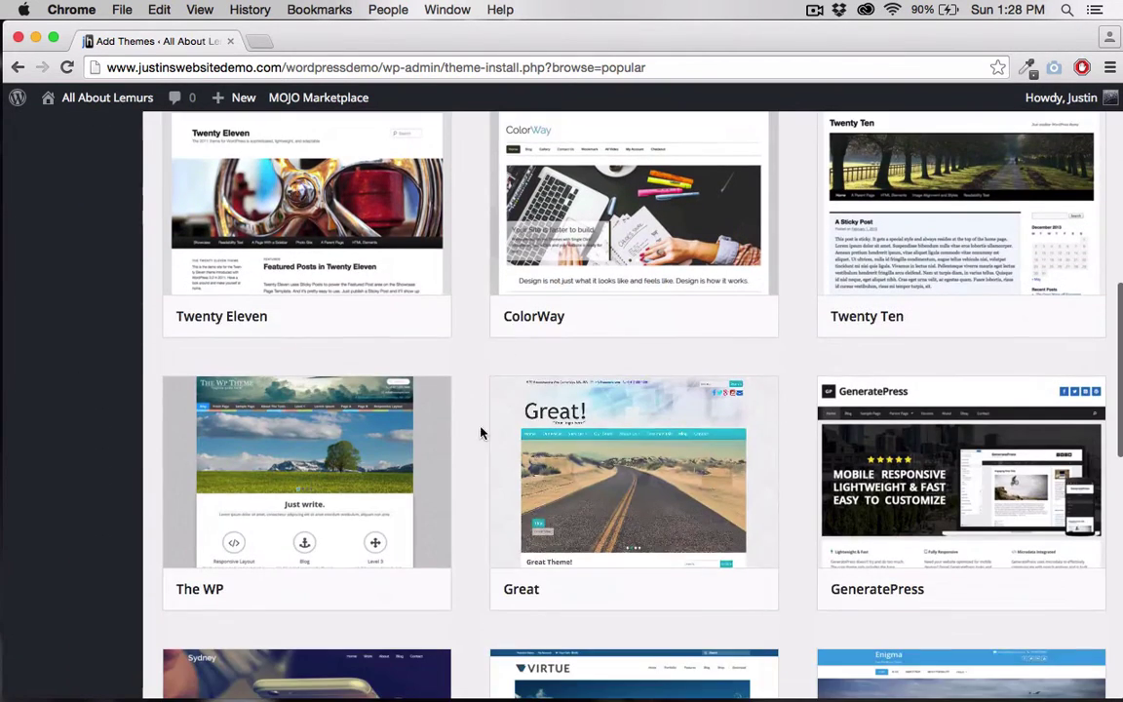
{"action": "scroll", "coordinate": [477, 448], "scroll_direction": "up", "scroll_amount": 15}
{"action": "scroll", "coordinate": [478, 448], "scroll_direction": "up", "scroll_amount": 4}
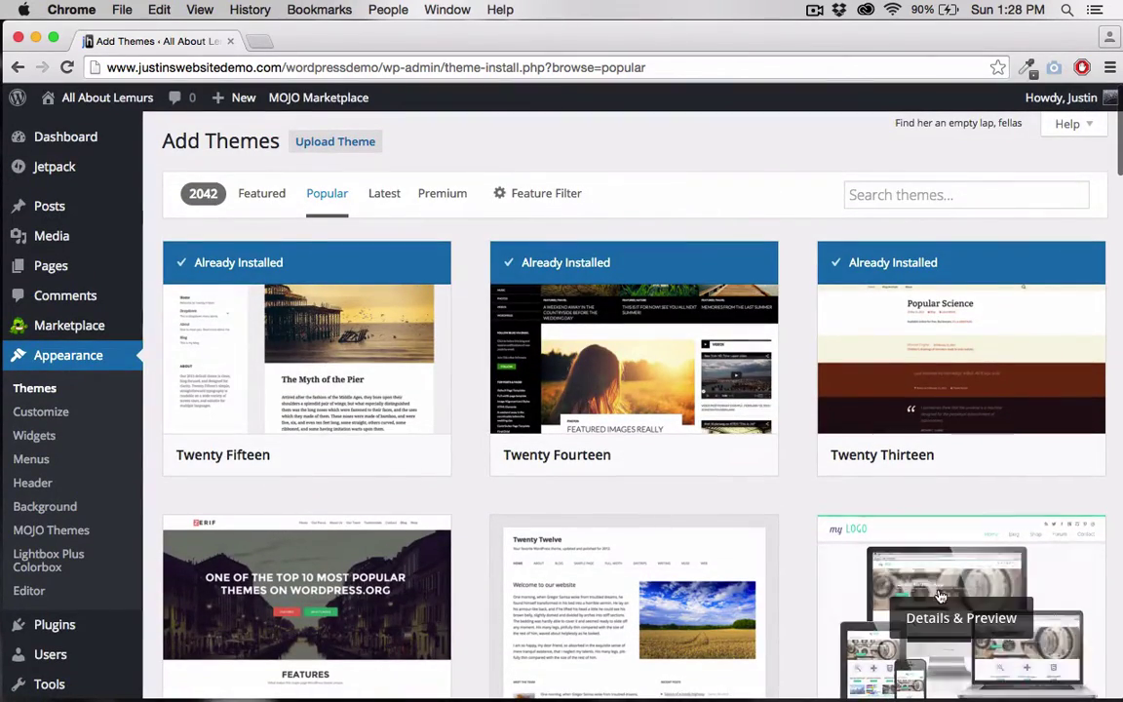
{"action": "left_click", "coordinate": [948, 618]}
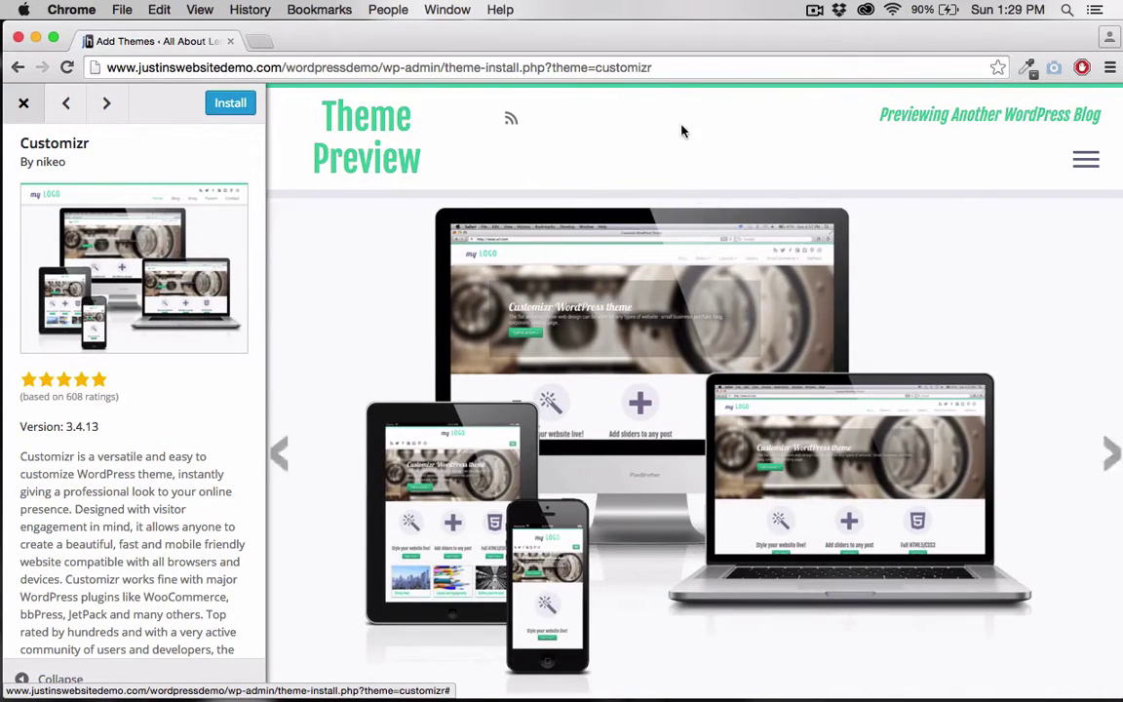
{"action": "mouse_move", "coordinate": [661, 32]}
{"action": "left_mouse_down"}
{"action": "mouse_move", "coordinate": [644, 33]}
{"action": "mouse_move", "coordinate": [663, 32]}
{"action": "left_mouse_up"}
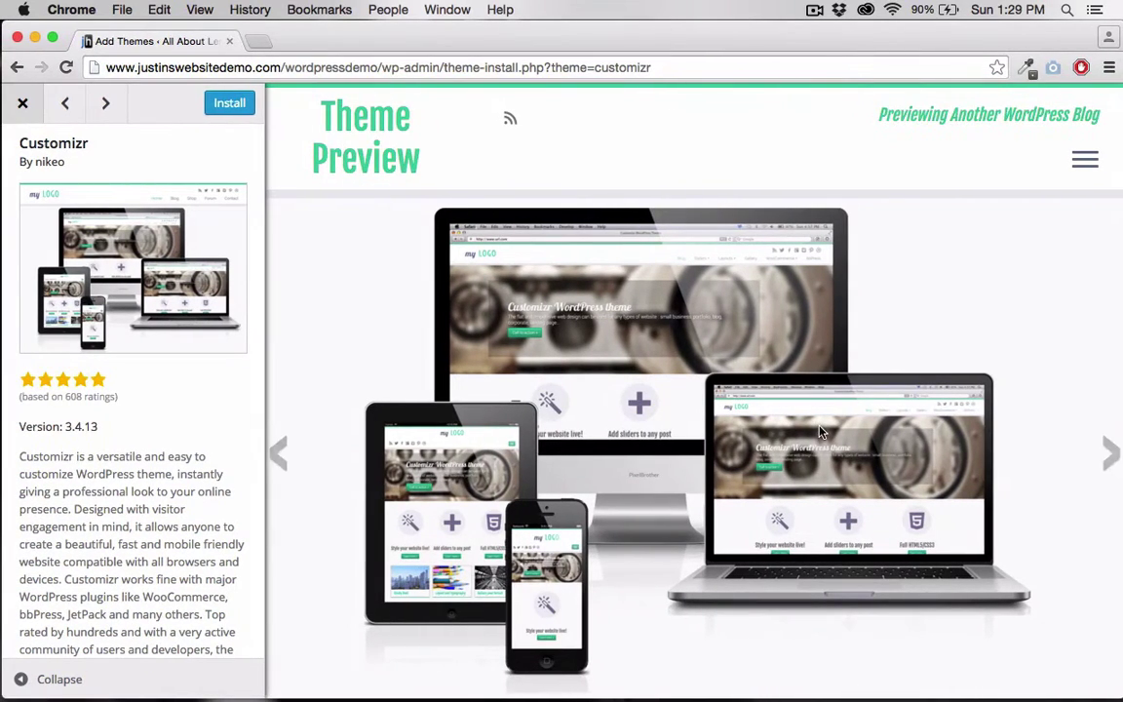
{"action": "left_click", "coordinate": [1111, 452]}
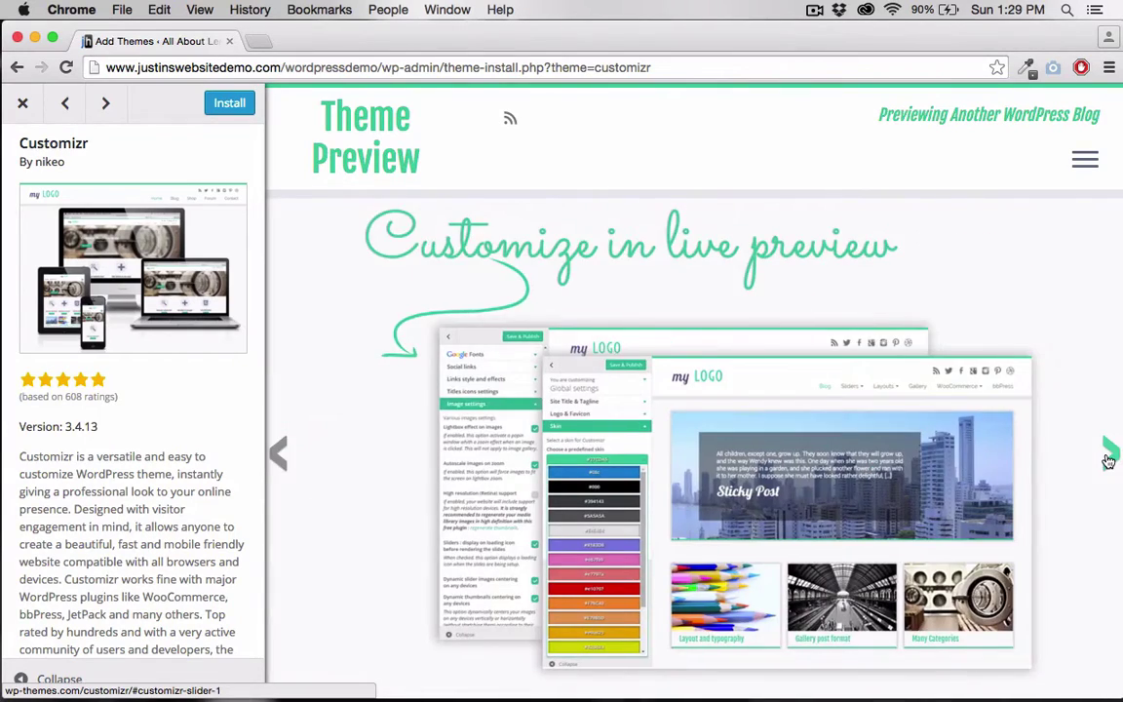
{"action": "left_click", "coordinate": [1110, 453]}
{"action": "left_click", "coordinate": [1110, 452]}
{"action": "scroll", "coordinate": [854, 438], "scroll_direction": "down", "scroll_amount": 5}
{"action": "scroll", "coordinate": [854, 438], "scroll_direction": "down", "scroll_amount": 5}
{"action": "scroll", "coordinate": [854, 439], "scroll_direction": "up", "scroll_amount": 6}
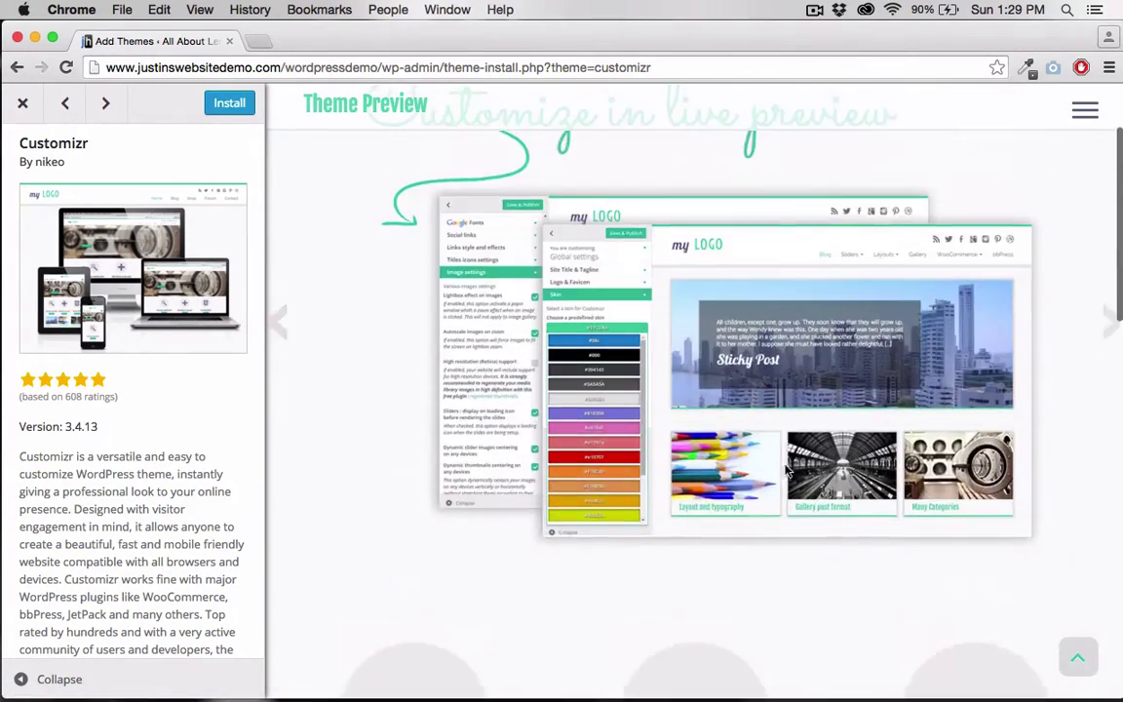
{"action": "scroll", "coordinate": [769, 533], "scroll_direction": "down", "scroll_amount": 3}
{"action": "scroll", "coordinate": [768, 534], "scroll_direction": "down", "scroll_amount": 1}
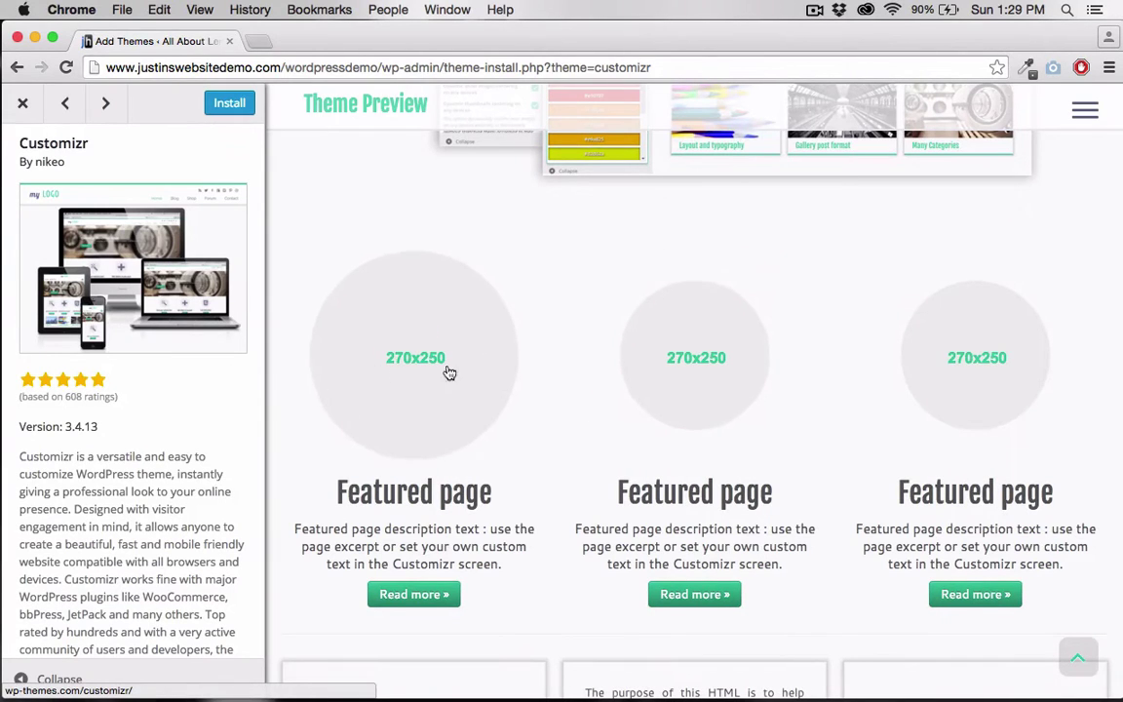
{"action": "scroll", "coordinate": [549, 251], "scroll_direction": "up", "scroll_amount": 5}
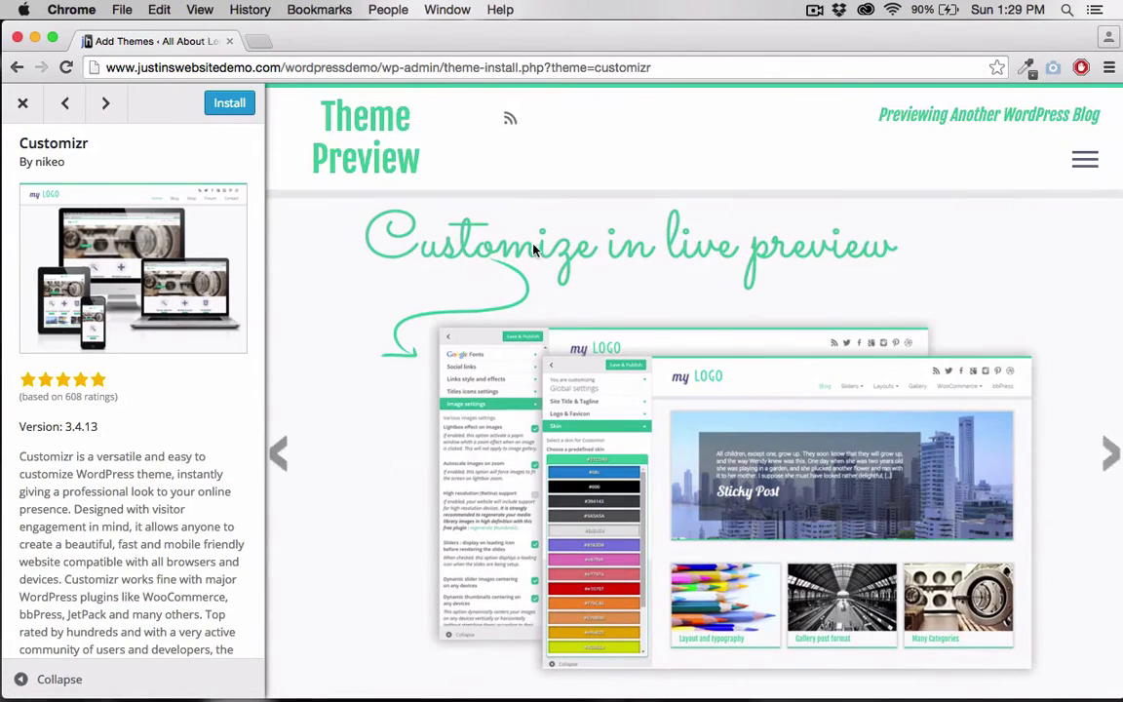
Install the Customizr 3.4.13 theme and activate it.
{"action": "left_click", "coordinate": [227, 103]}
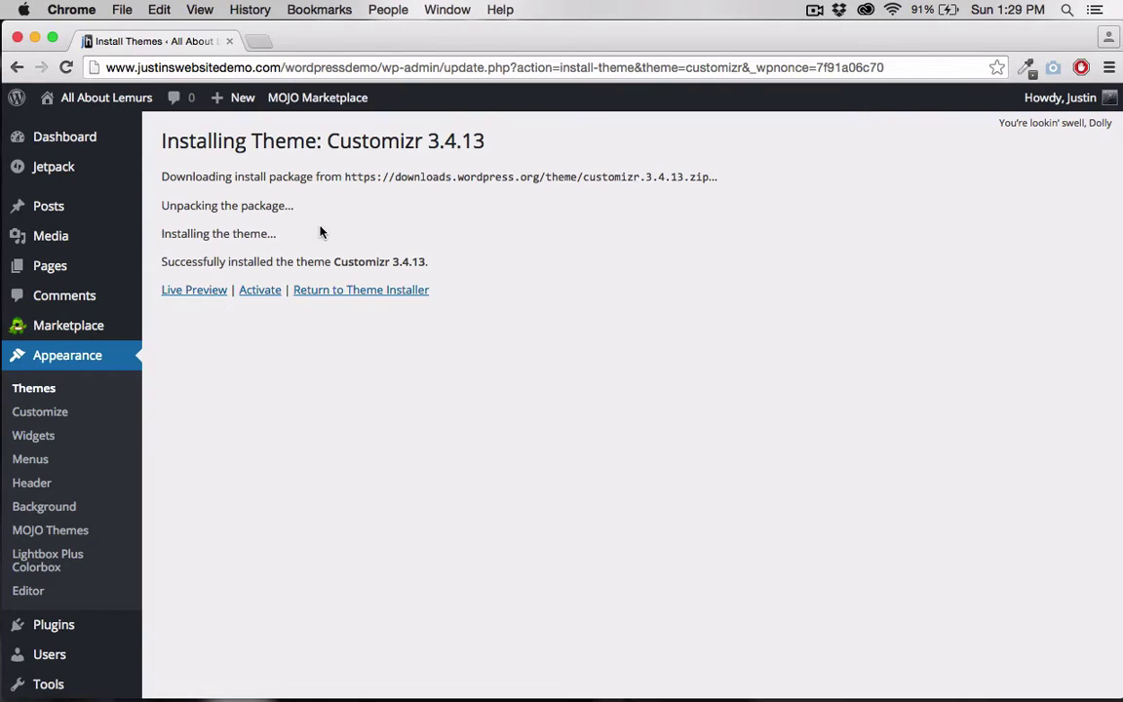
{"action": "left_click", "coordinate": [256, 291]}
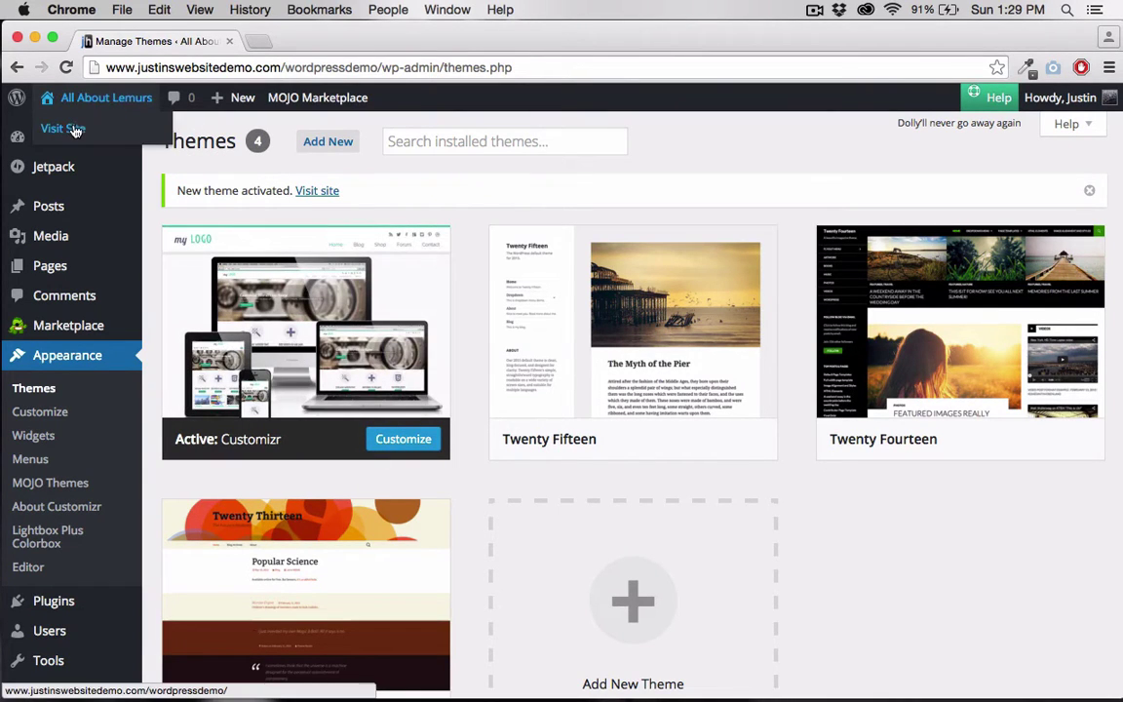
View the All About Lemurs site in a new tab, cycling its slider and scrolling the front page.
{"action": "left_click", "coordinate": [74, 130], "text": "super"}
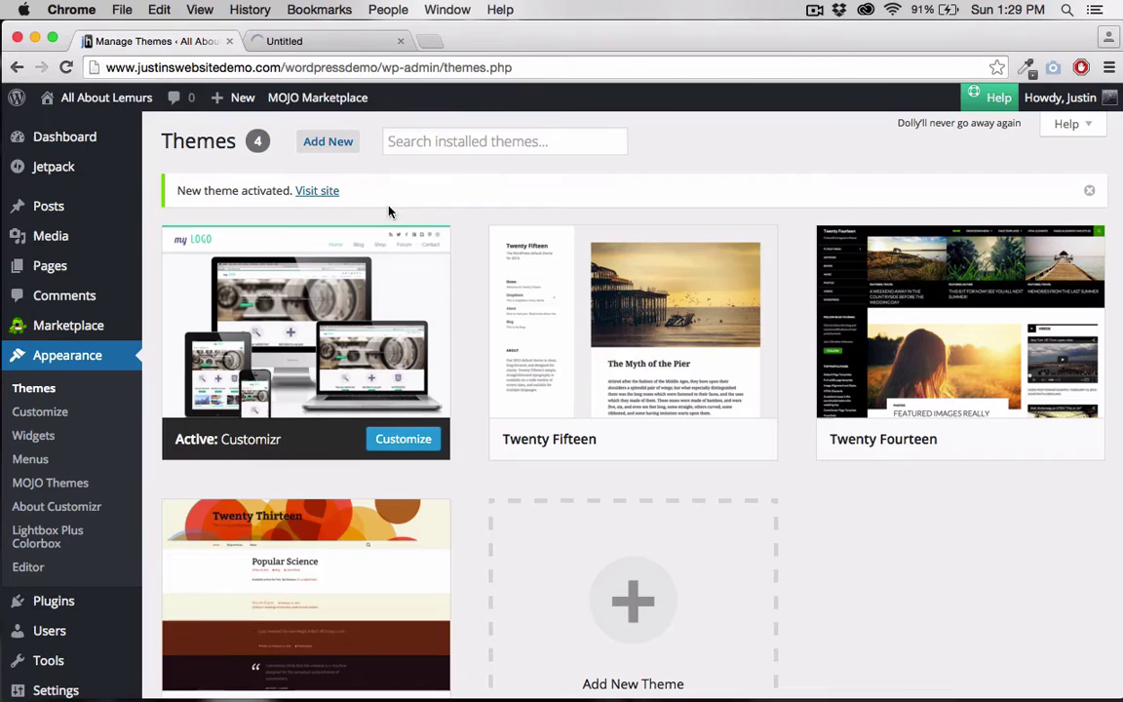
{"action": "left_click", "coordinate": [330, 44]}
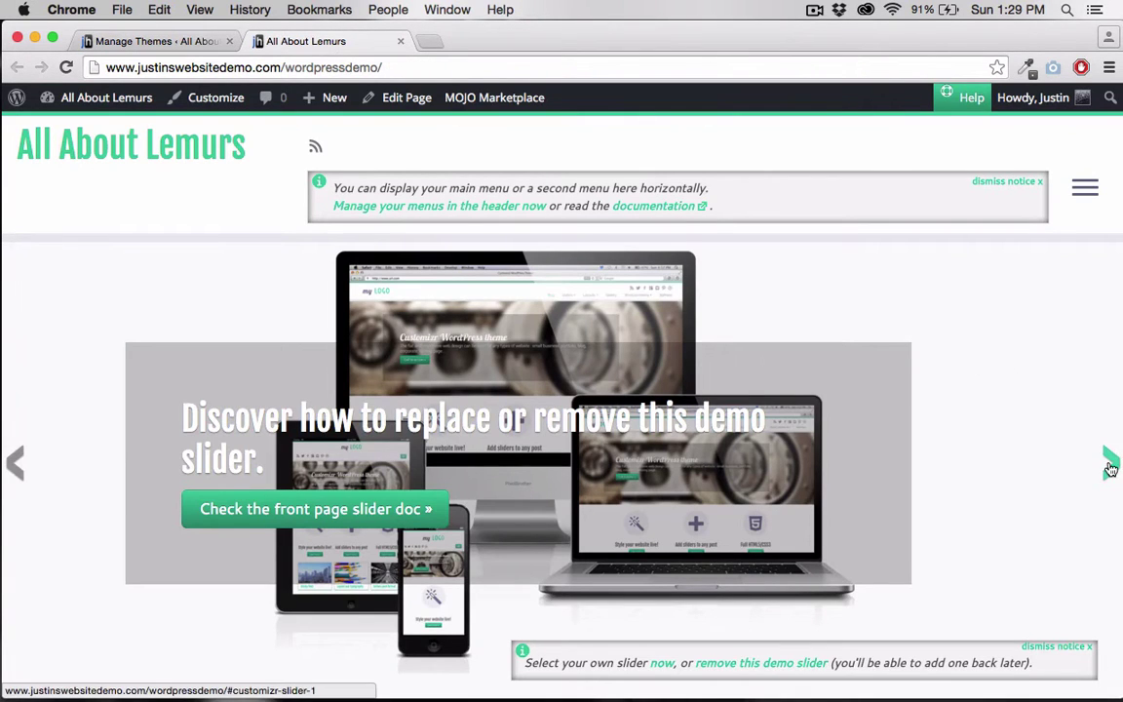
{"action": "left_click", "coordinate": [1108, 464]}
{"action": "left_click", "coordinate": [1110, 466]}
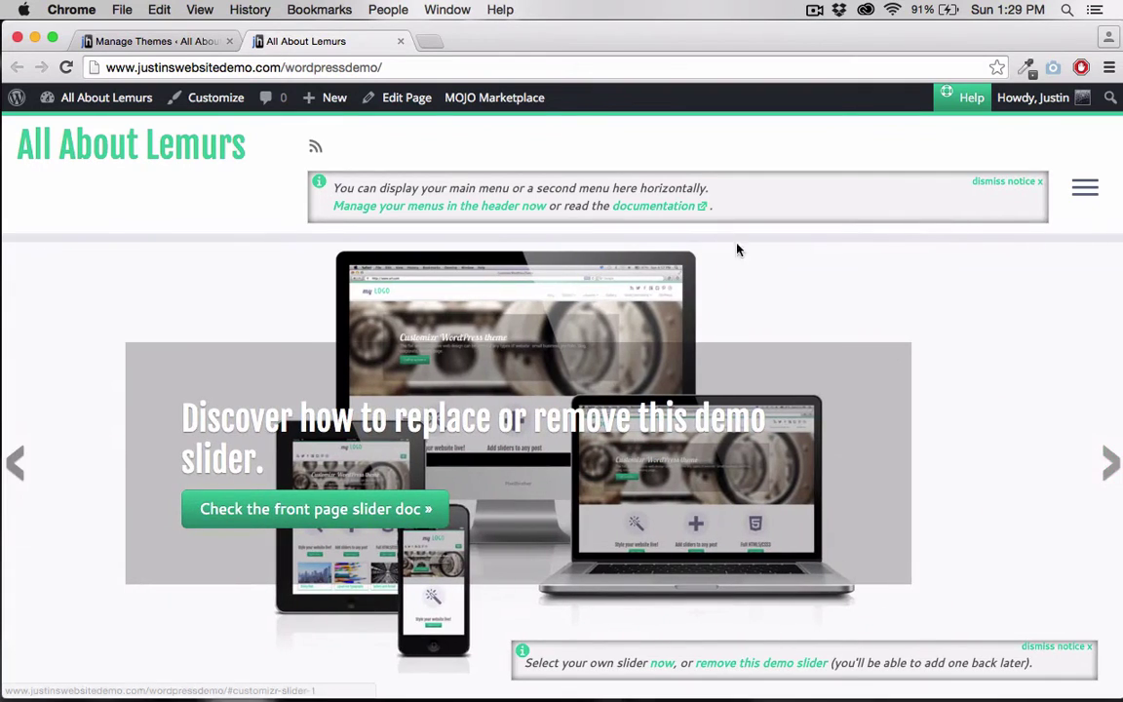
{"action": "scroll", "coordinate": [916, 293], "scroll_direction": "down", "scroll_amount": 3}
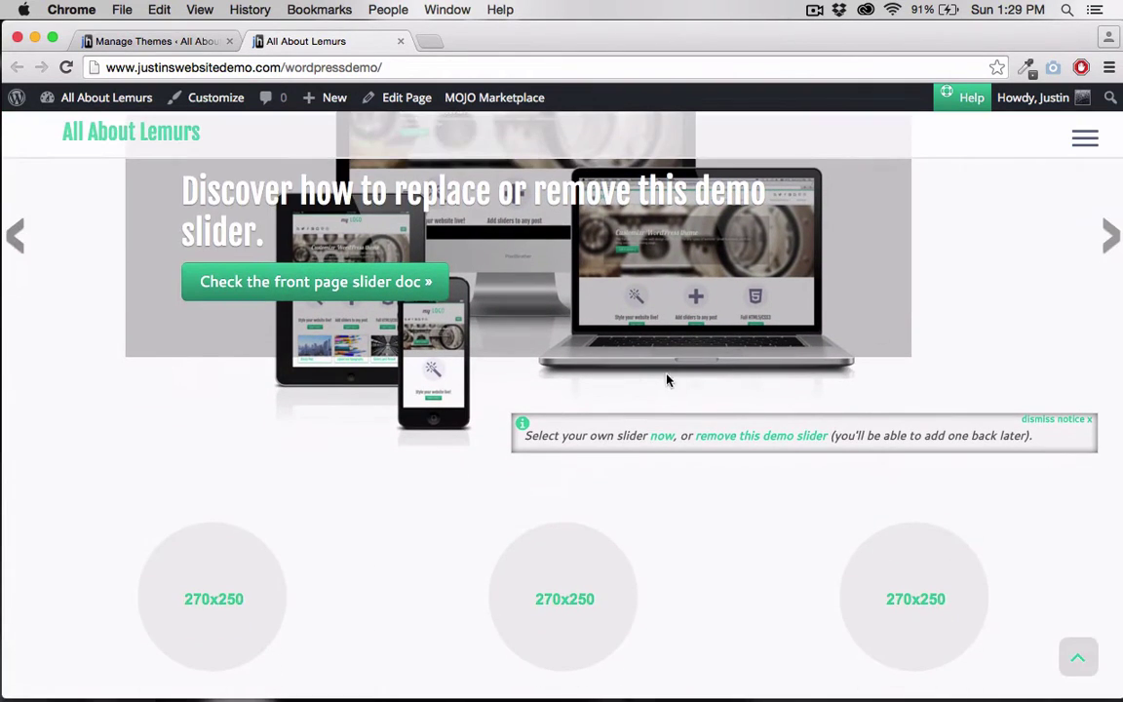
{"action": "scroll", "coordinate": [851, 552], "scroll_direction": "down", "scroll_amount": 5}
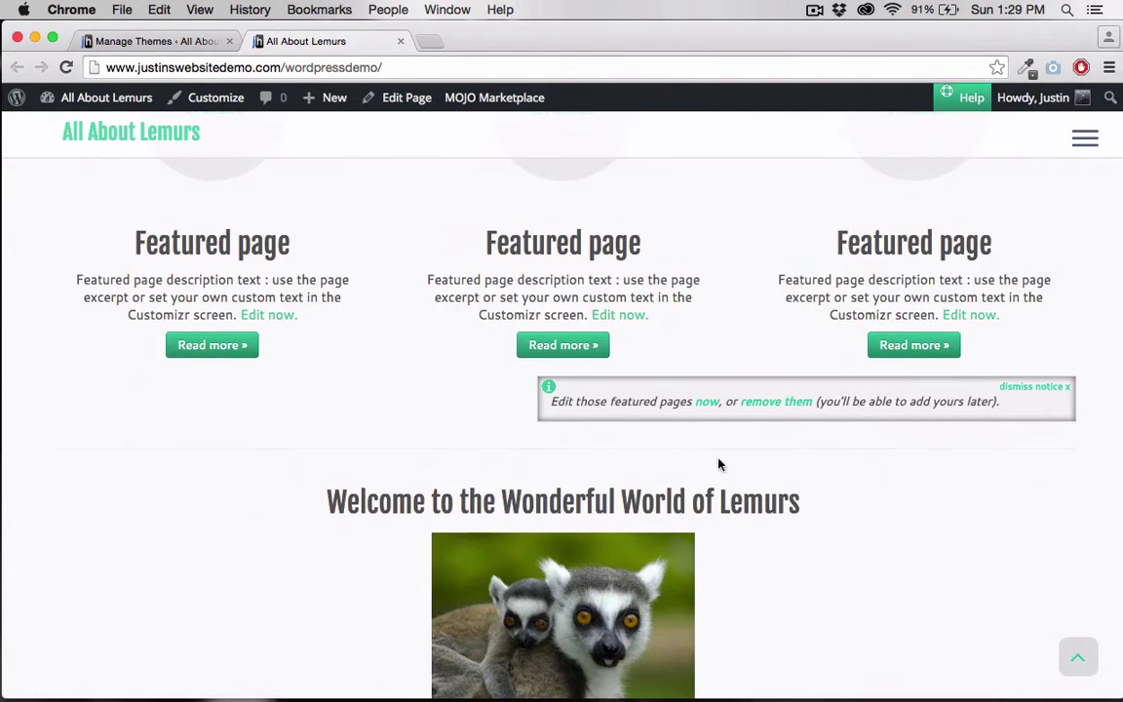
{"action": "scroll", "coordinate": [738, 432], "scroll_direction": "down", "scroll_amount": 2}
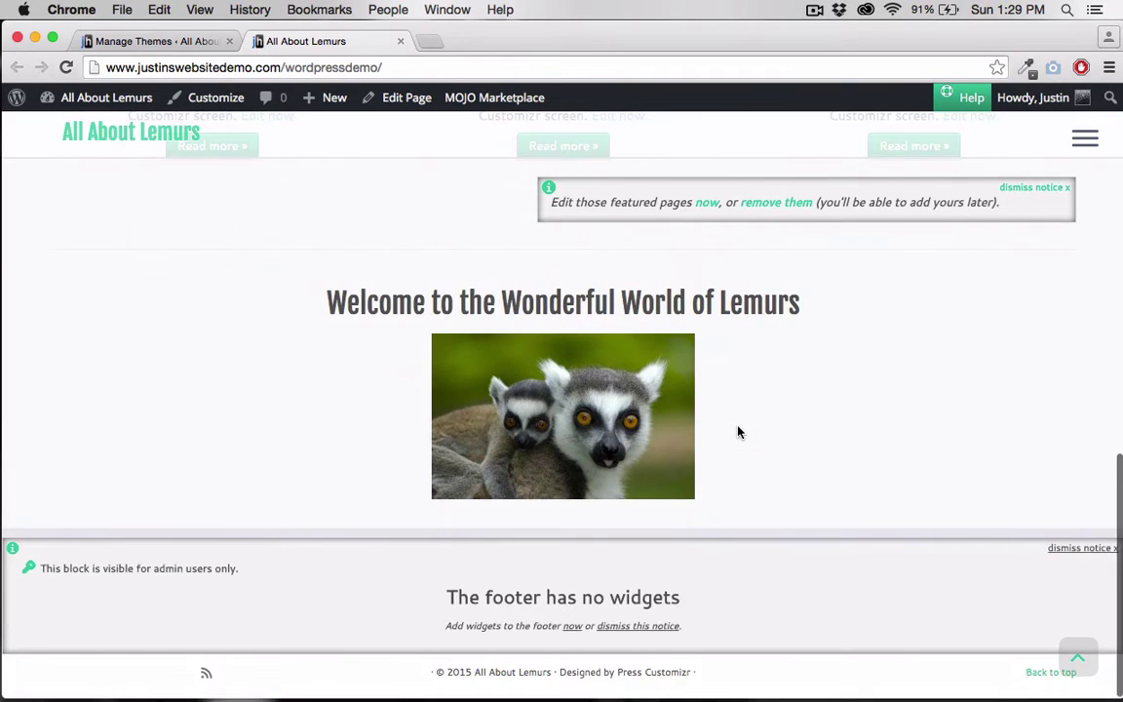
{"action": "scroll", "coordinate": [738, 432], "scroll_direction": "up", "scroll_amount": 10}
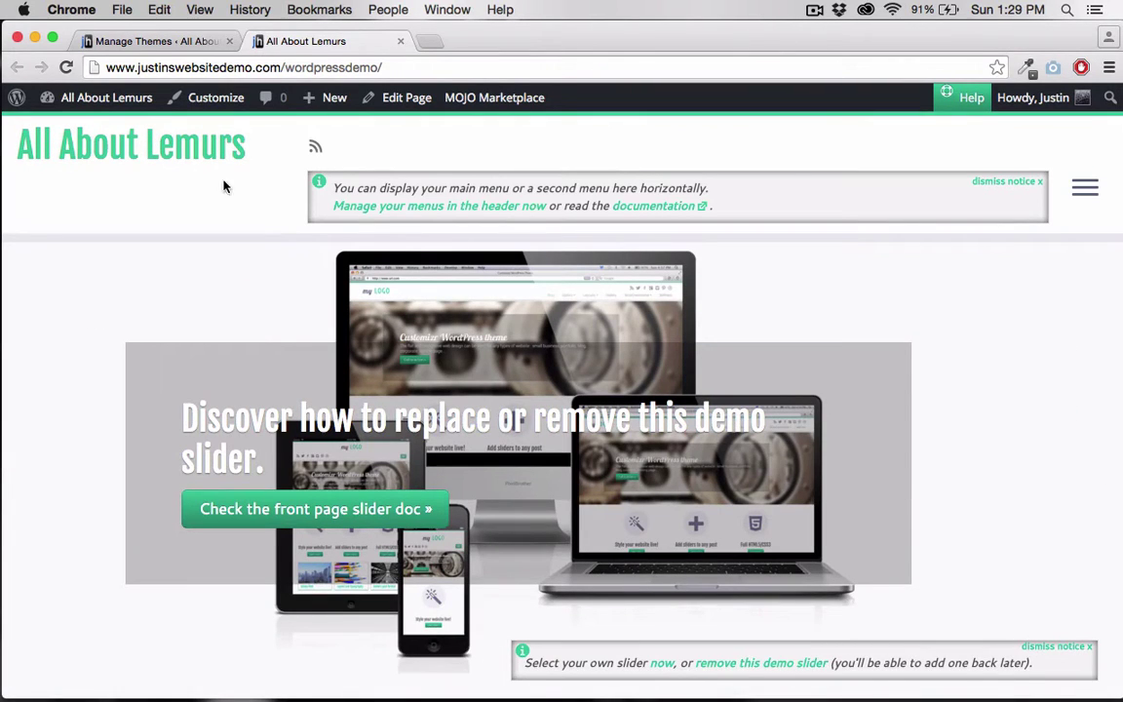
Go to the customizer's Global settings, glancing at Site title and tagline.
{"action": "left_click", "coordinate": [161, 42]}
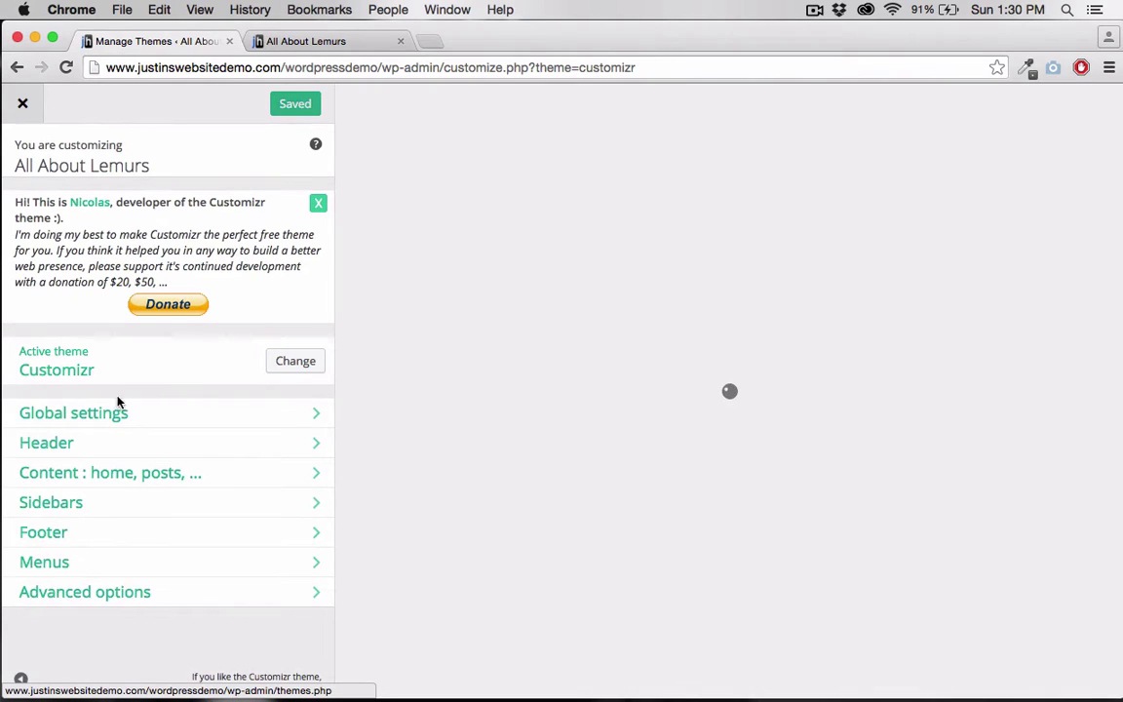
{"action": "left_click", "coordinate": [94, 414]}
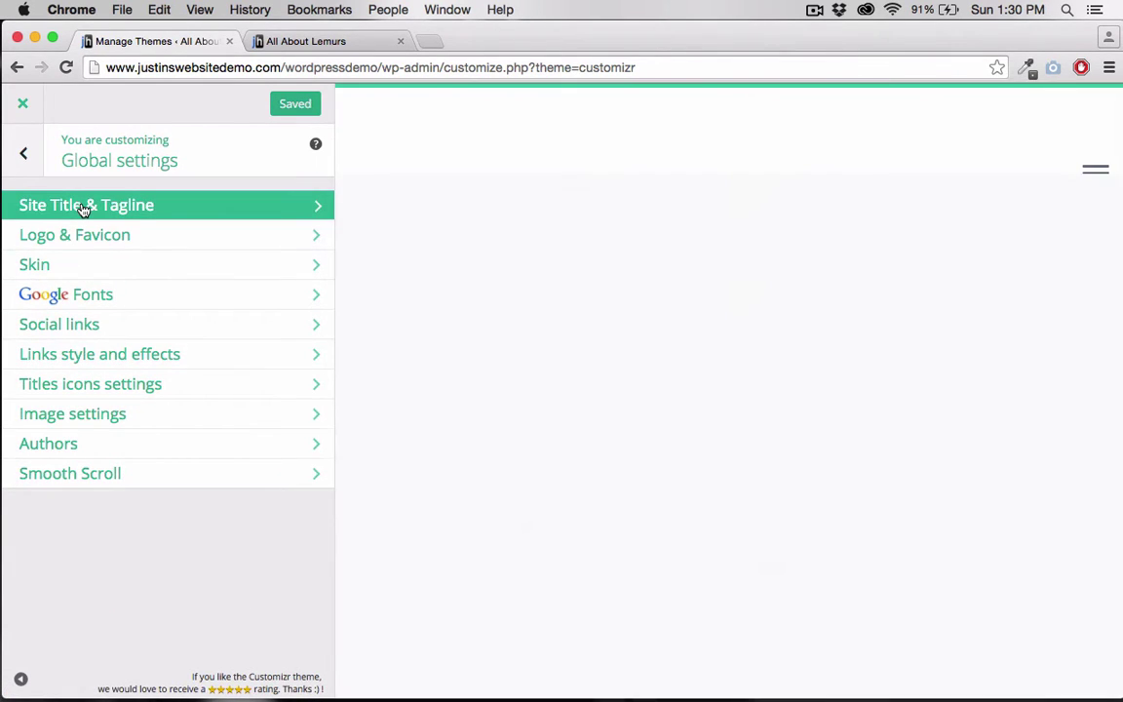
{"action": "left_click", "coordinate": [84, 207]}
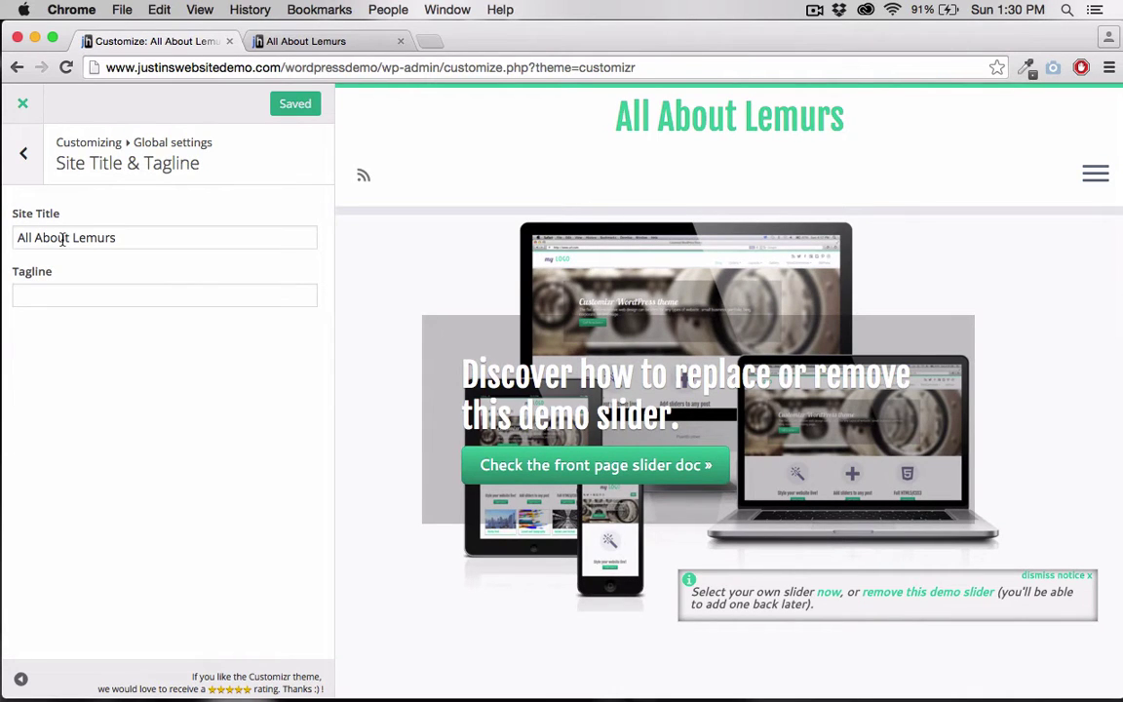
{"action": "left_click", "coordinate": [22, 151]}
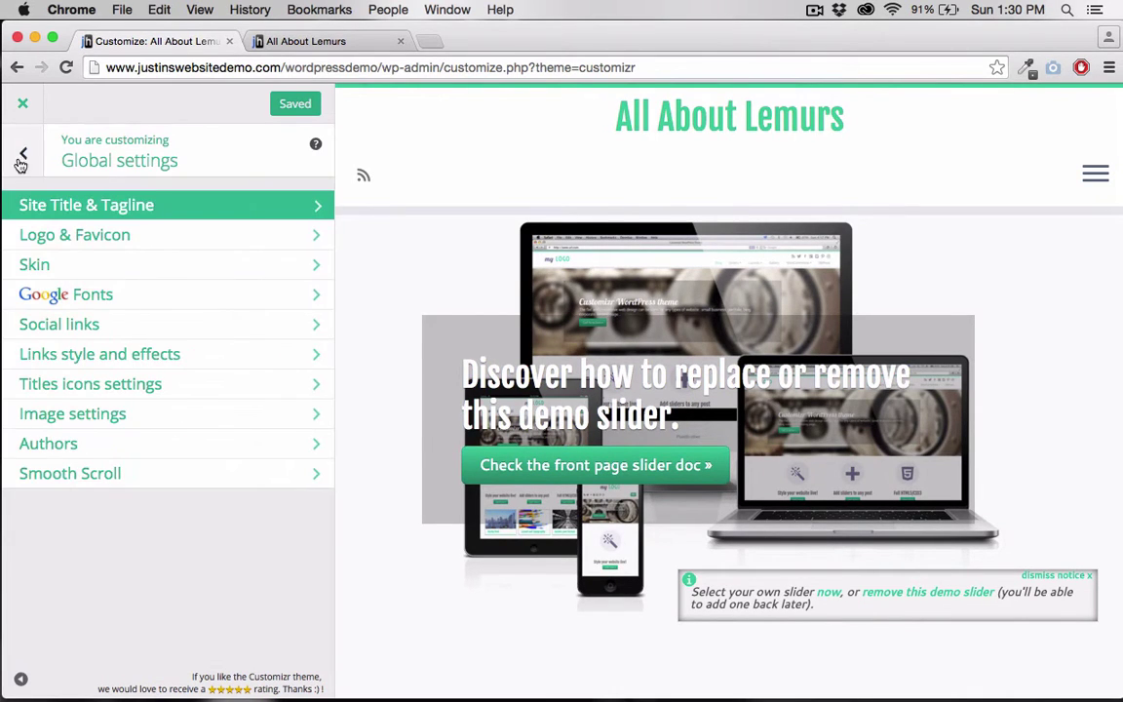
Set the Customizr skin to the orange #E79B5D preset and publish it.
{"action": "left_click", "coordinate": [32, 263]}
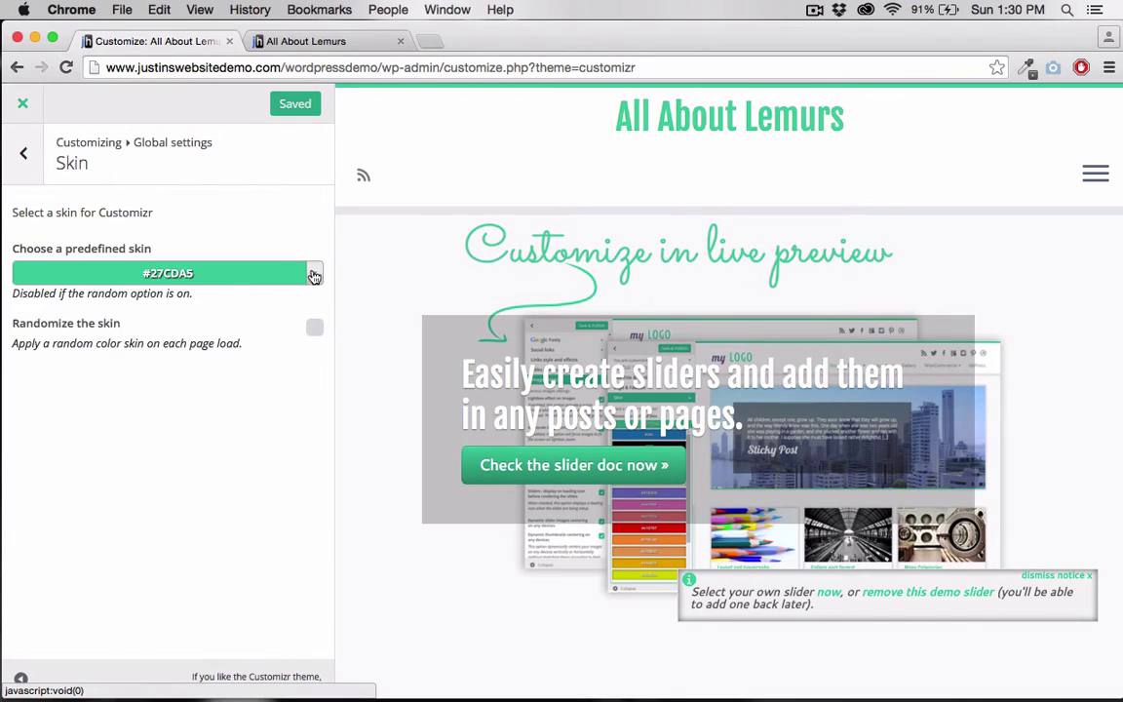
{"action": "left_click", "coordinate": [314, 276]}
{"action": "left_click", "coordinate": [206, 411]}
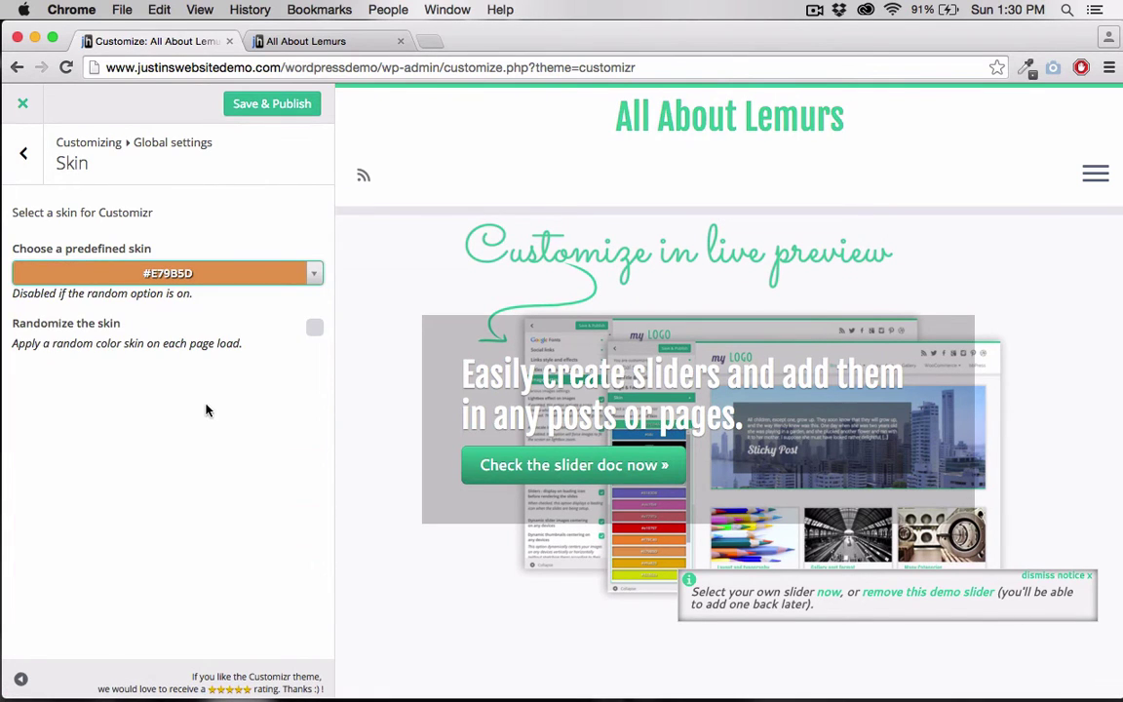
{"action": "left_click", "coordinate": [252, 104]}
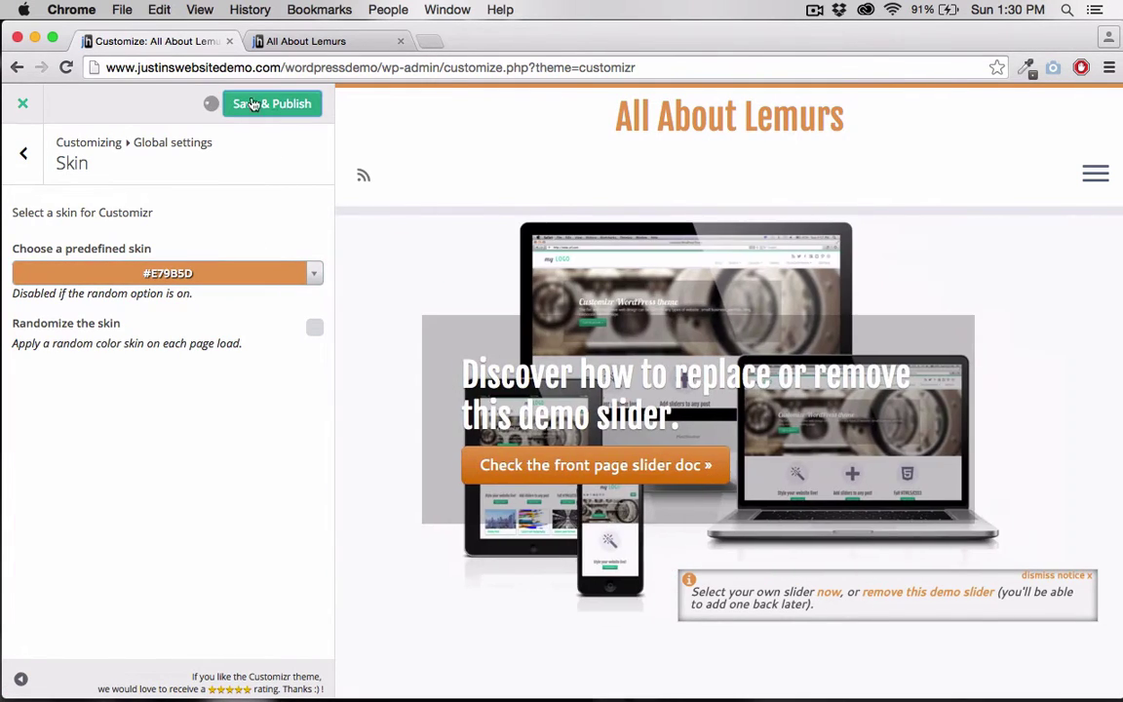
Check the orange colours on the live site, then return to the customizer's Global settings.
{"action": "left_click", "coordinate": [293, 41]}
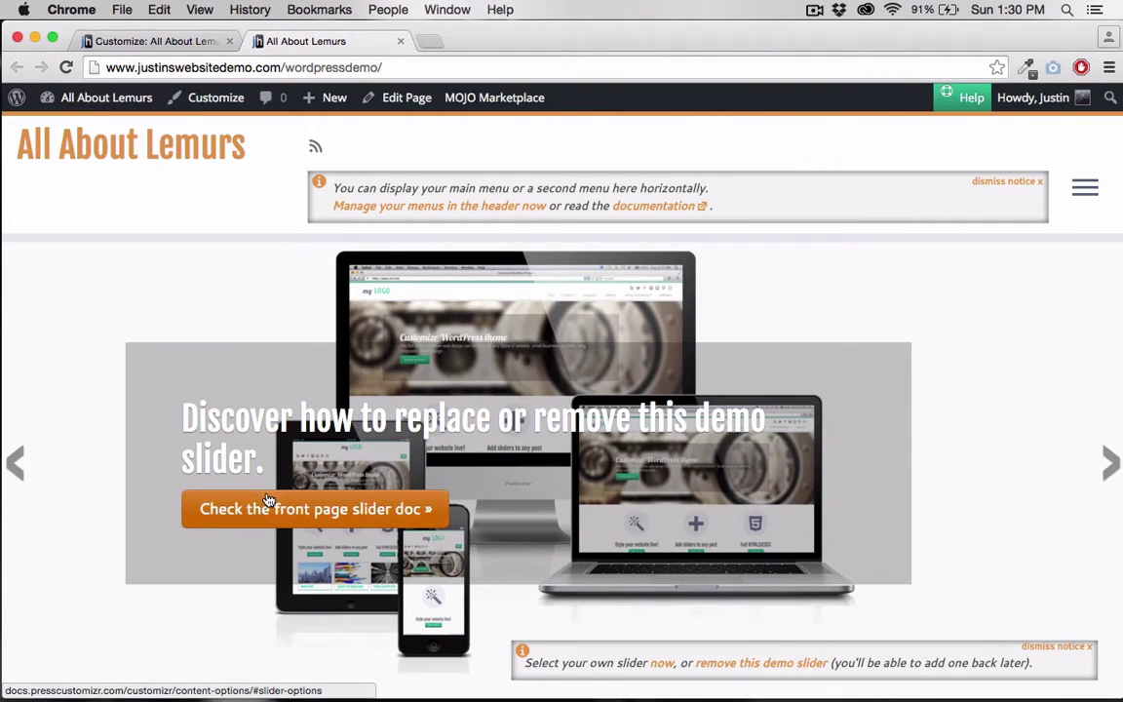
{"action": "left_click", "coordinate": [146, 44]}
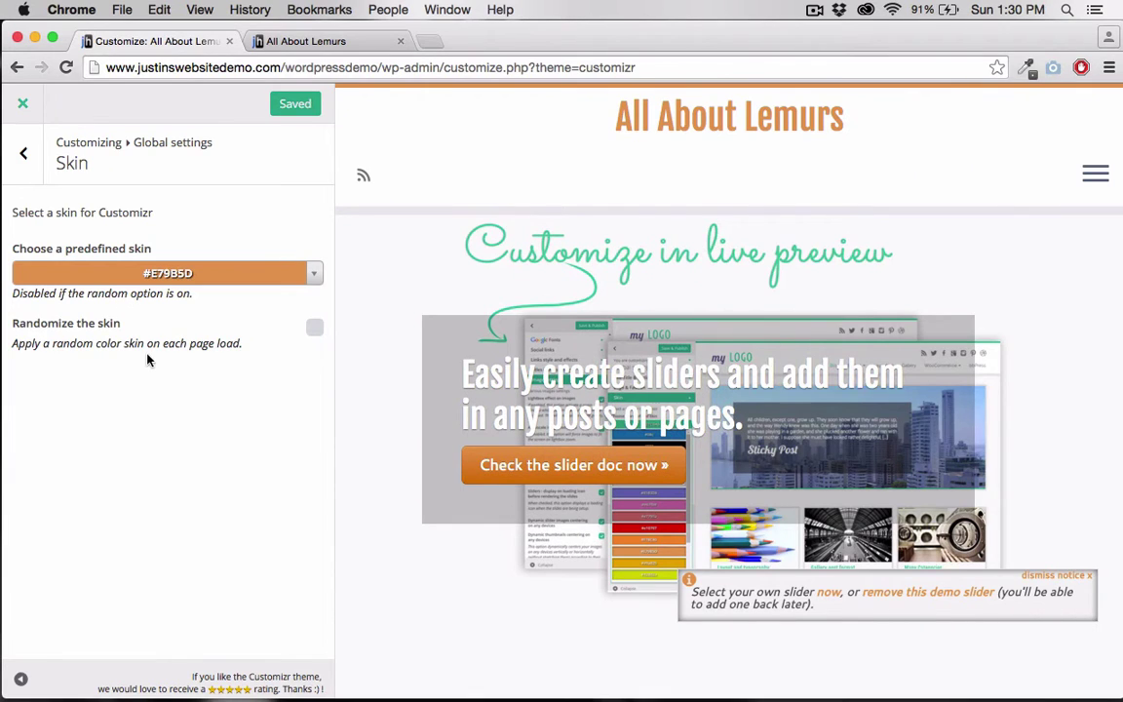
{"action": "left_click", "coordinate": [26, 158]}
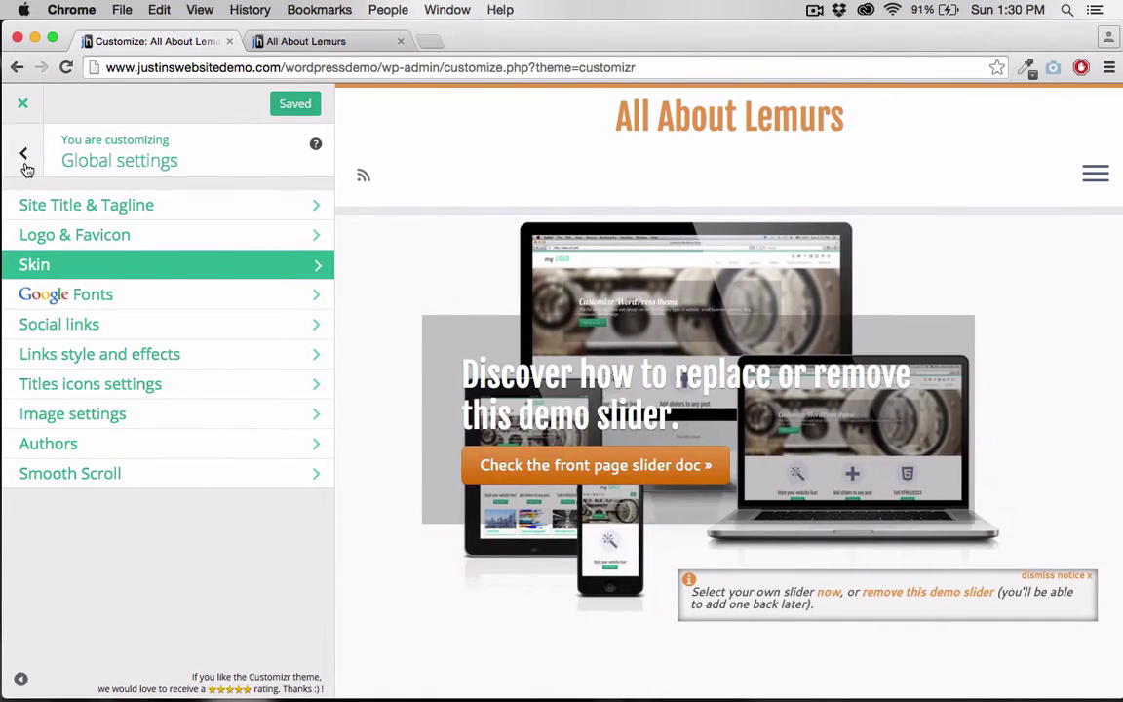
Under Header > Navigation Menus, set the Main Menu location to 'Main Menu'.
{"action": "left_click", "coordinate": [25, 165]}
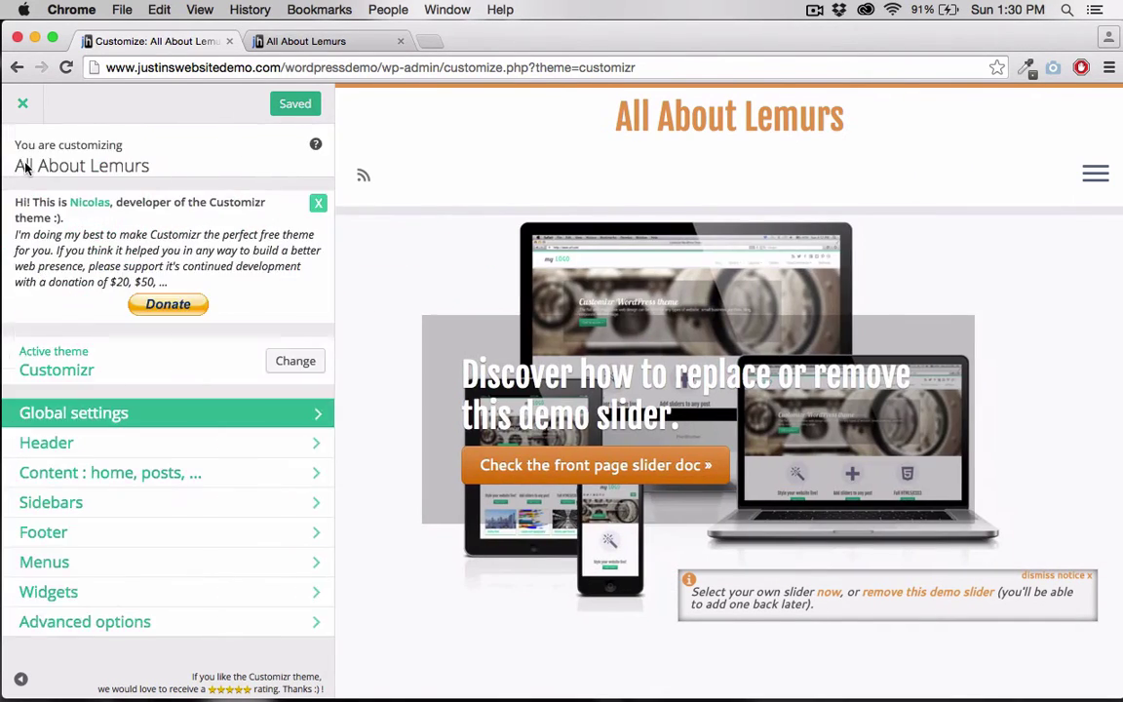
{"action": "left_click", "coordinate": [46, 444]}
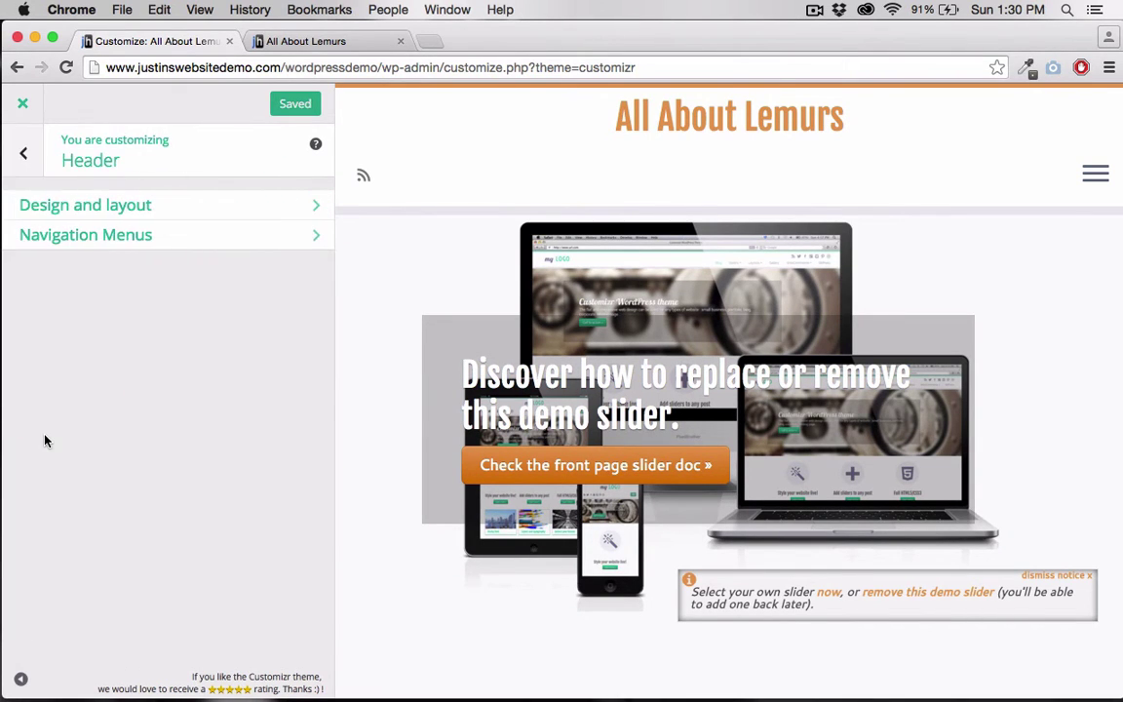
{"action": "left_click", "coordinate": [61, 251]}
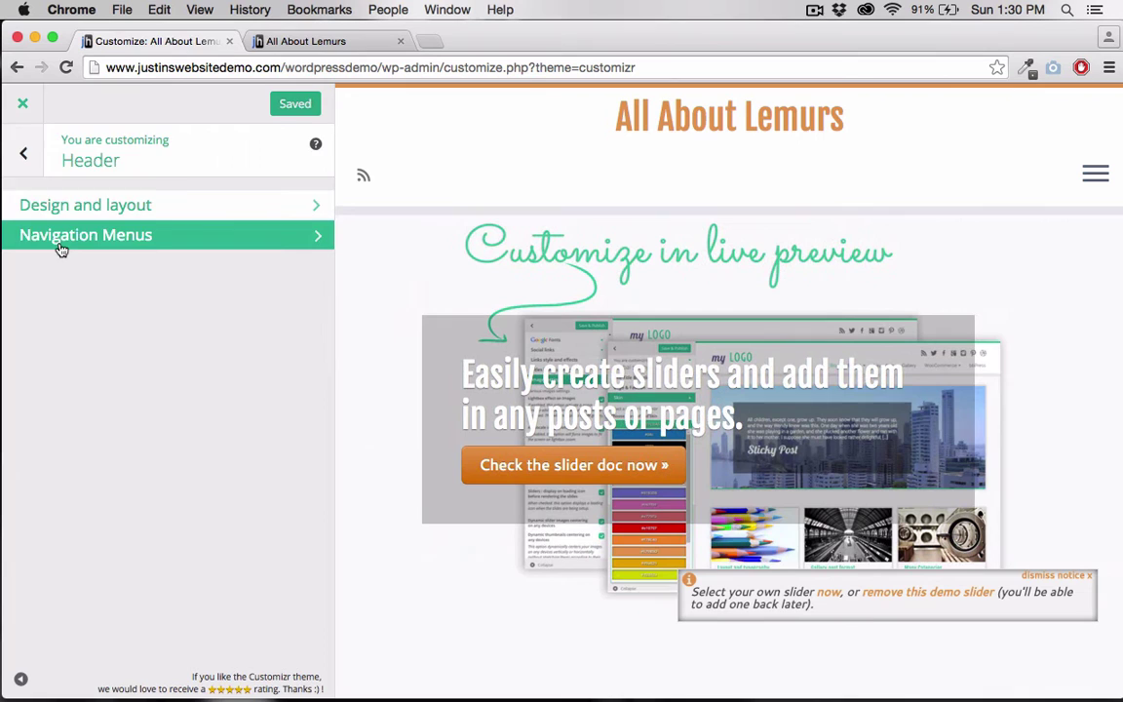
{"action": "left_click", "coordinate": [148, 411]}
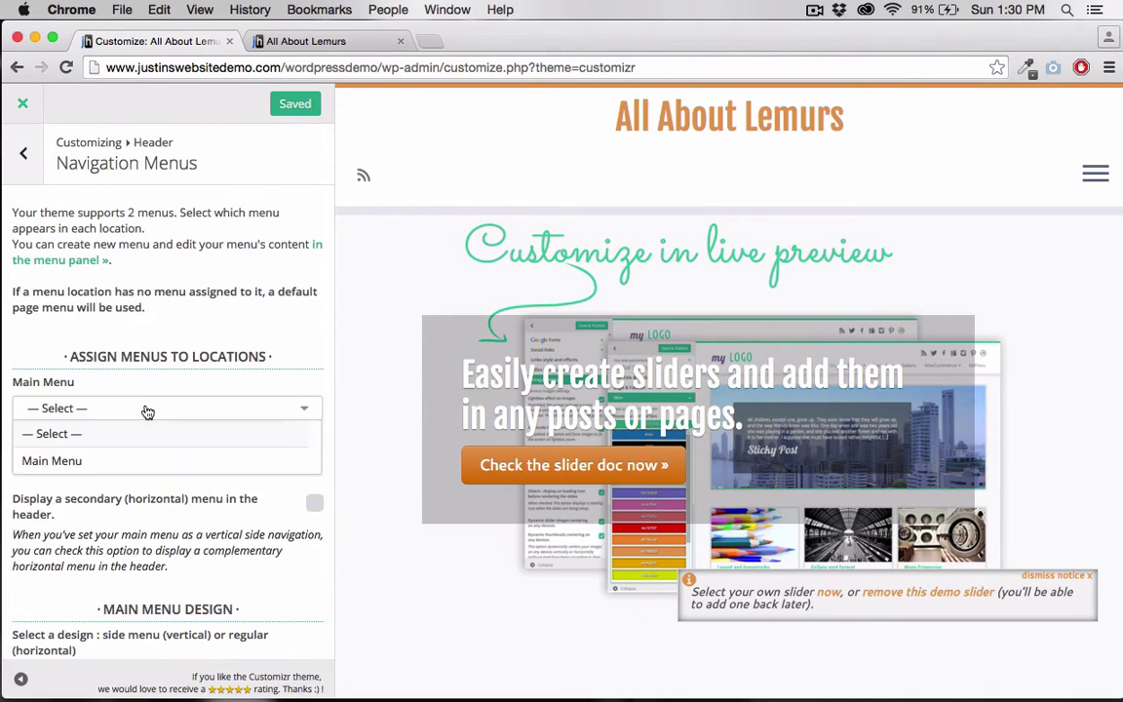
{"action": "left_click", "coordinate": [51, 469]}
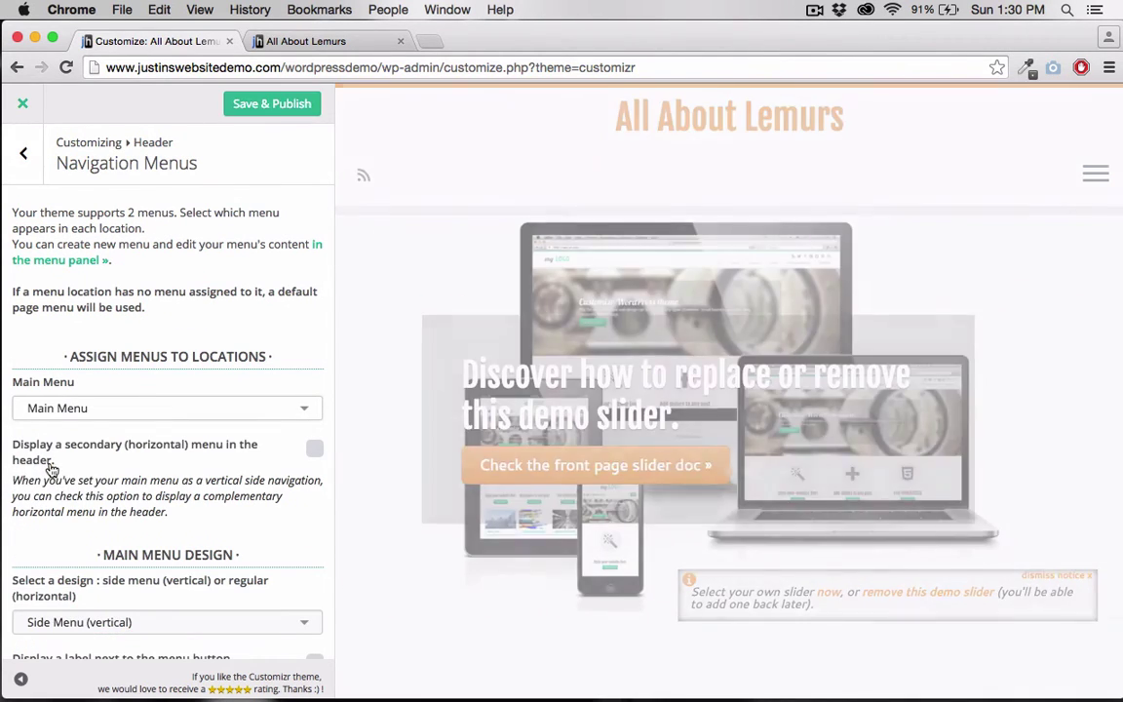
{"action": "scroll", "coordinate": [105, 472], "scroll_direction": "down", "scroll_amount": 2}
{"action": "scroll", "coordinate": [107, 474], "scroll_direction": "down", "scroll_amount": 2}
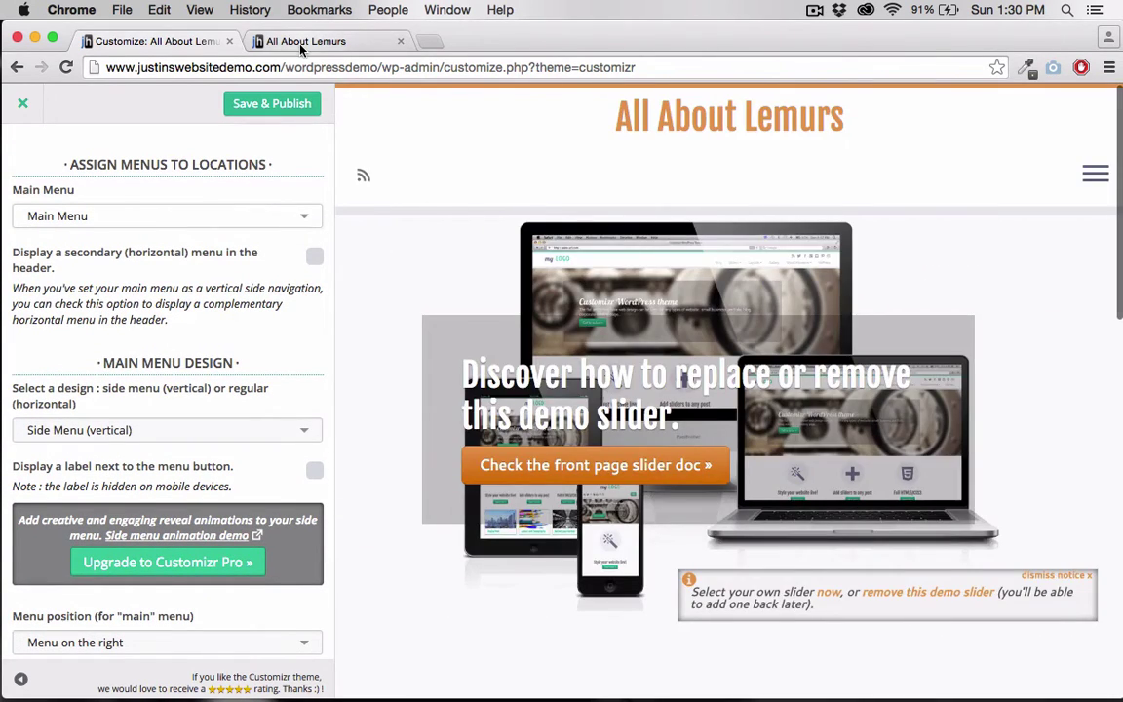
On the live site, show the side page menu, dismiss both menu notices, and close it.
{"action": "left_click", "coordinate": [300, 44]}
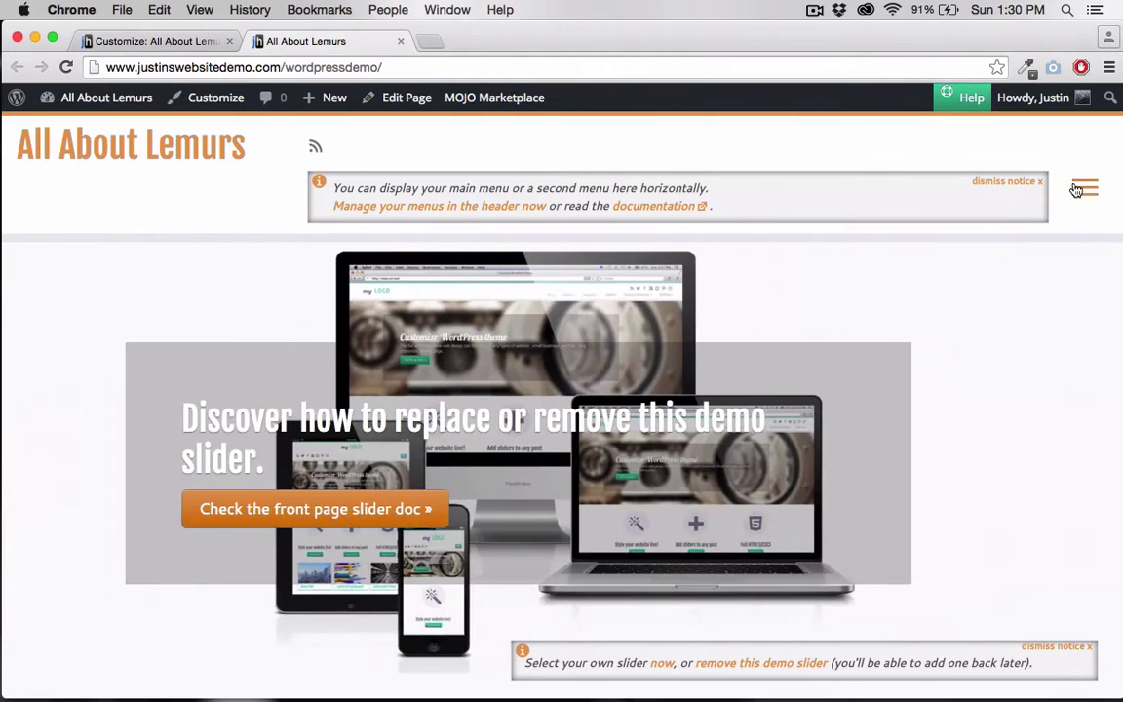
{"action": "left_click", "coordinate": [1080, 185]}
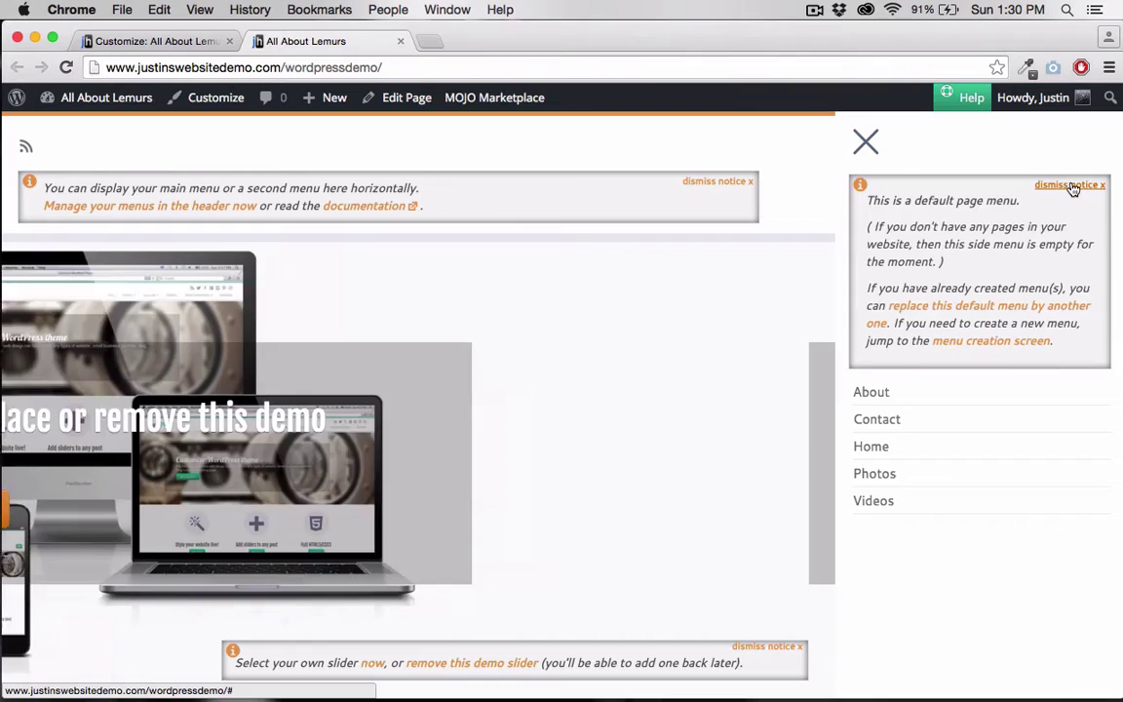
{"action": "left_click", "coordinate": [1072, 187]}
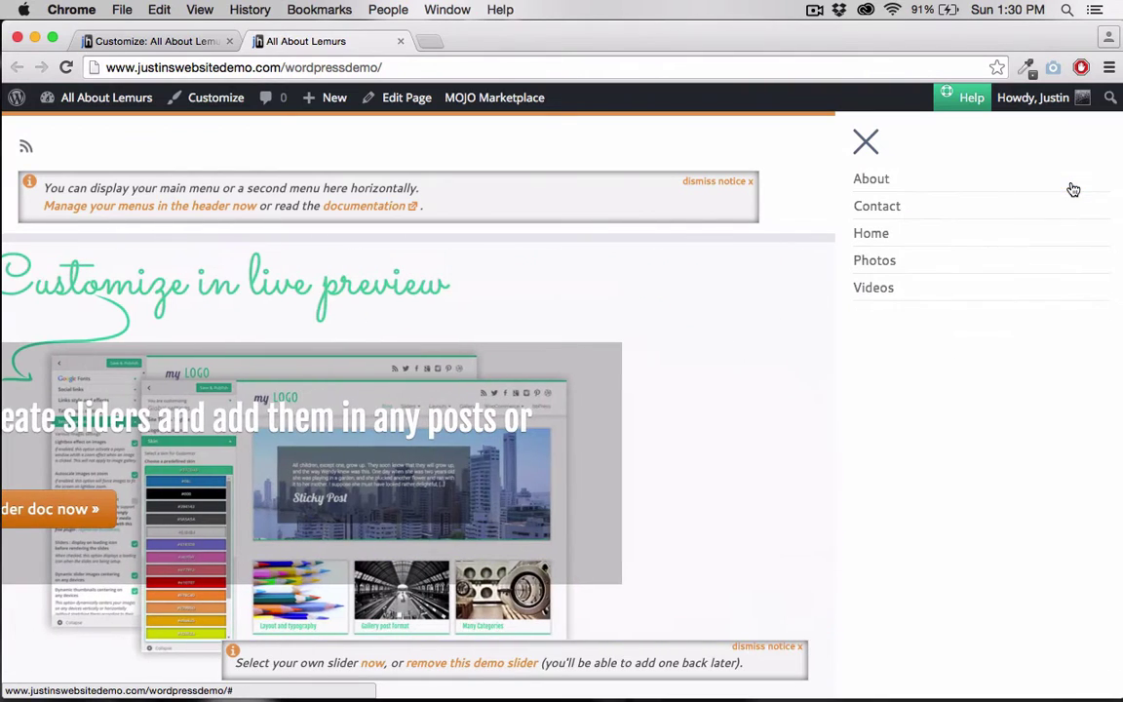
{"action": "left_click", "coordinate": [717, 184]}
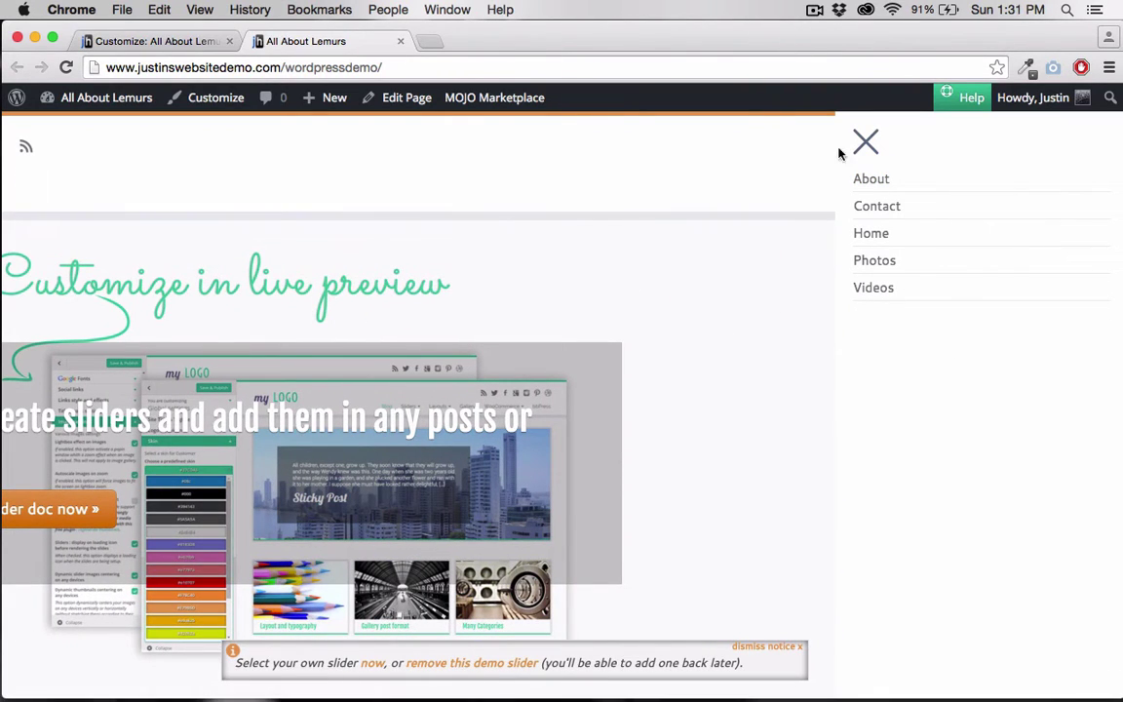
{"action": "left_click", "coordinate": [866, 143]}
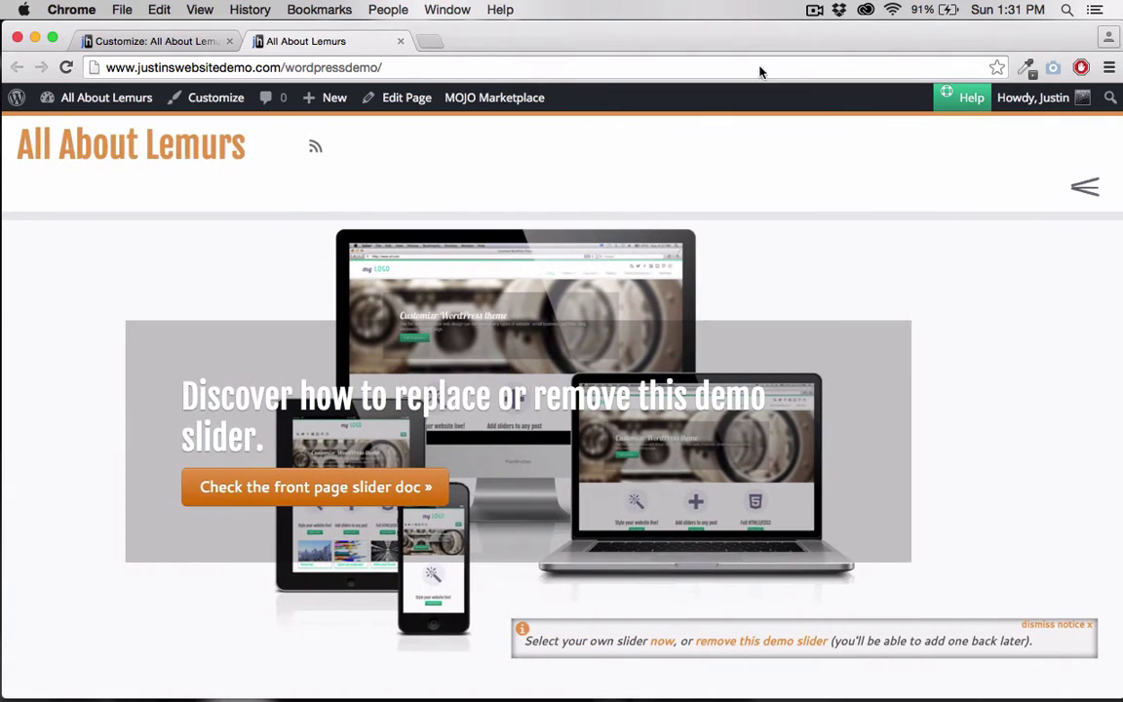
Switch the main menu design to Regular (horizontal) and bring up the menu position choices.
{"action": "left_click", "coordinate": [199, 49]}
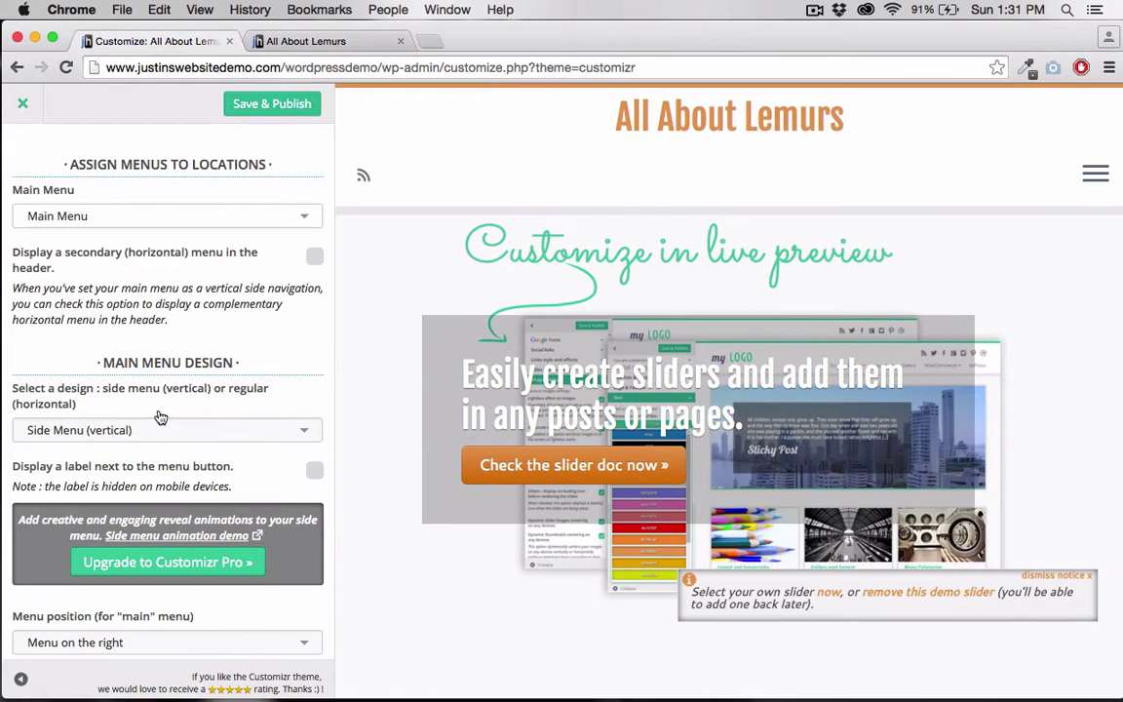
{"action": "left_click", "coordinate": [128, 431]}
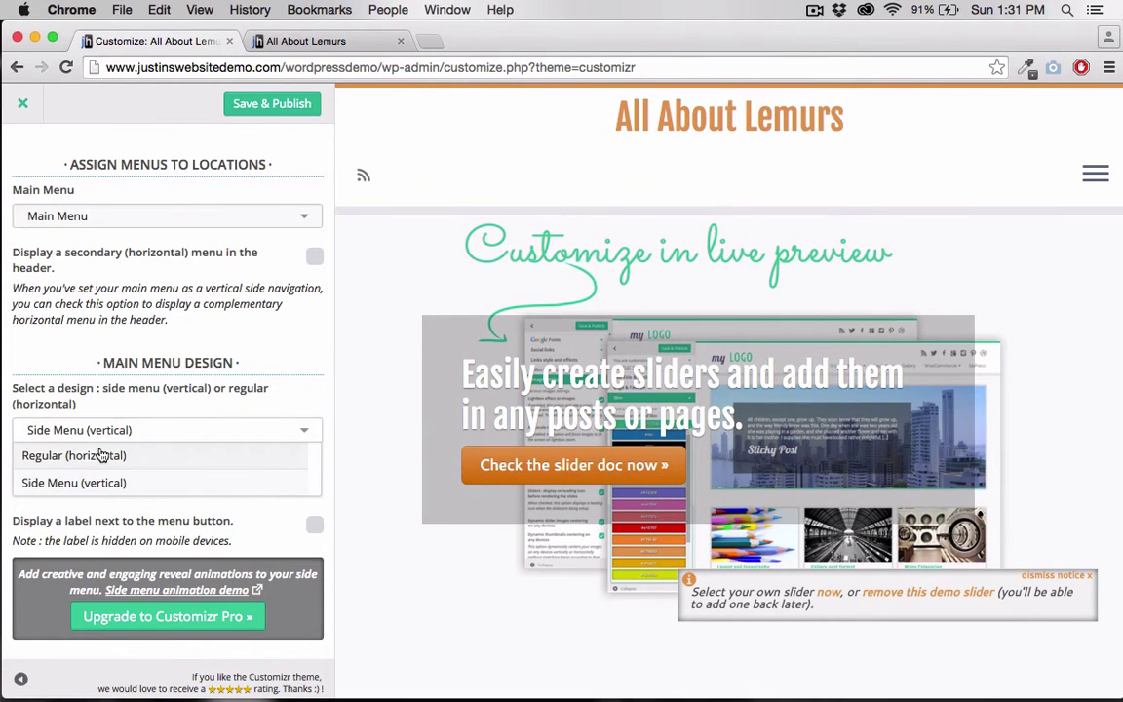
{"action": "left_click", "coordinate": [103, 453]}
{"action": "scroll", "coordinate": [175, 429], "scroll_direction": "down", "scroll_amount": 2}
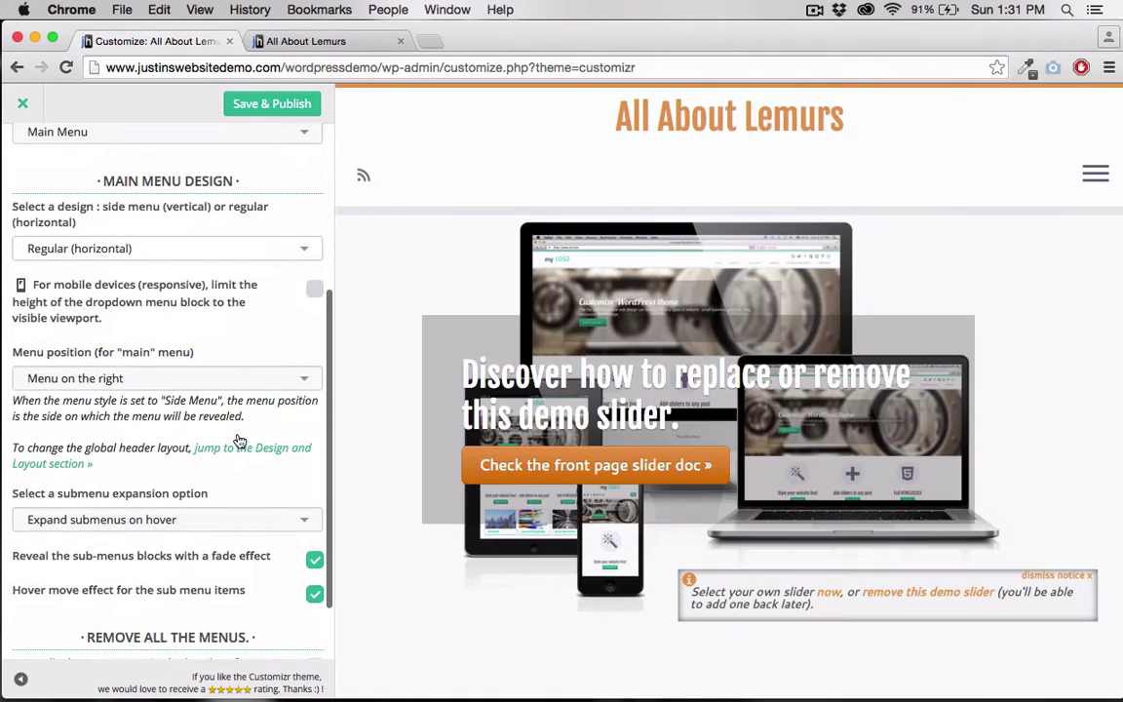
{"action": "left_click", "coordinate": [185, 380]}
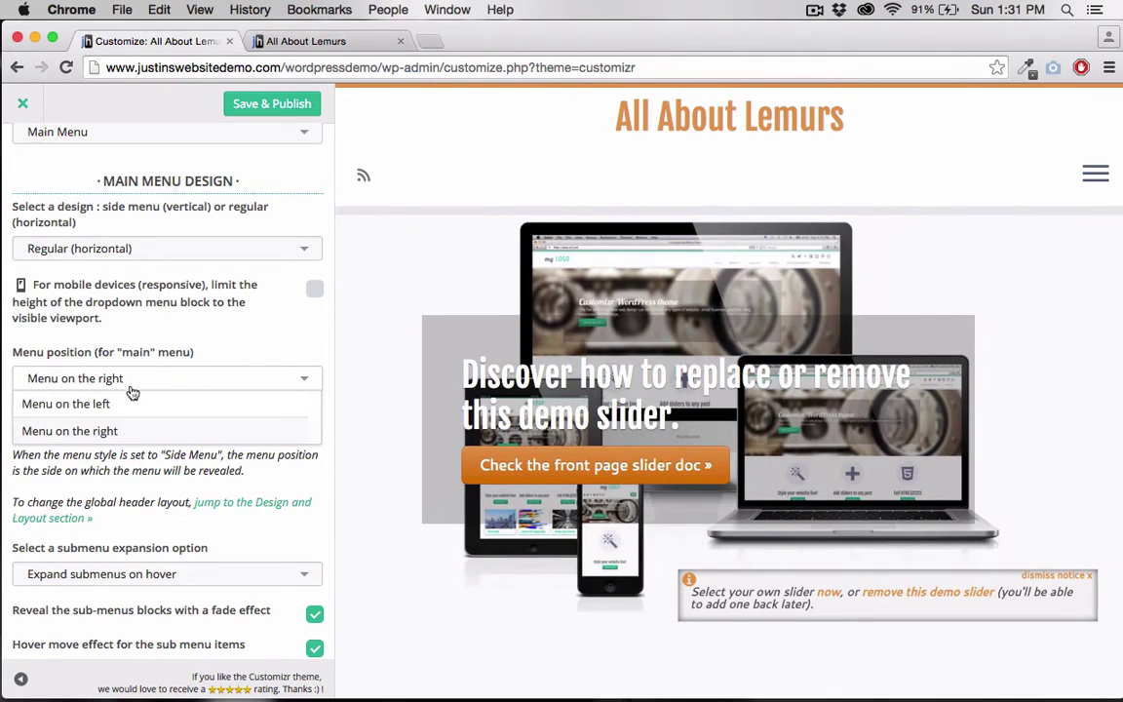
Keep the menu position on the right and reload the live site.
{"action": "left_click", "coordinate": [257, 336]}
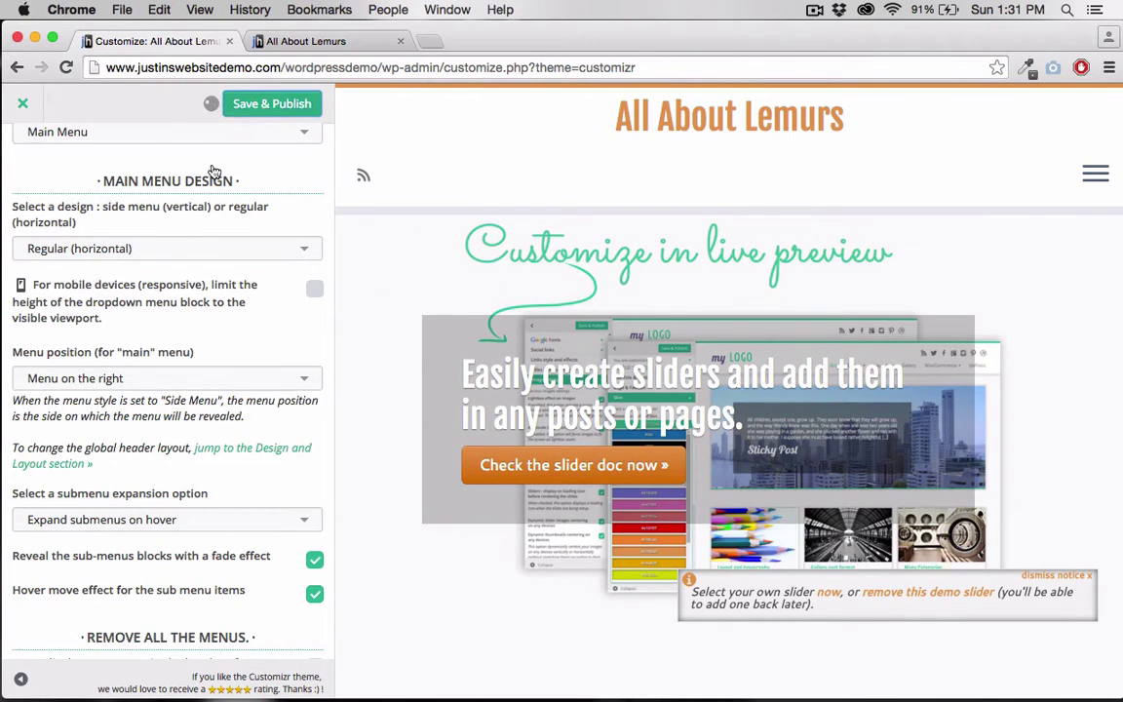
{"action": "left_click", "coordinate": [296, 41]}
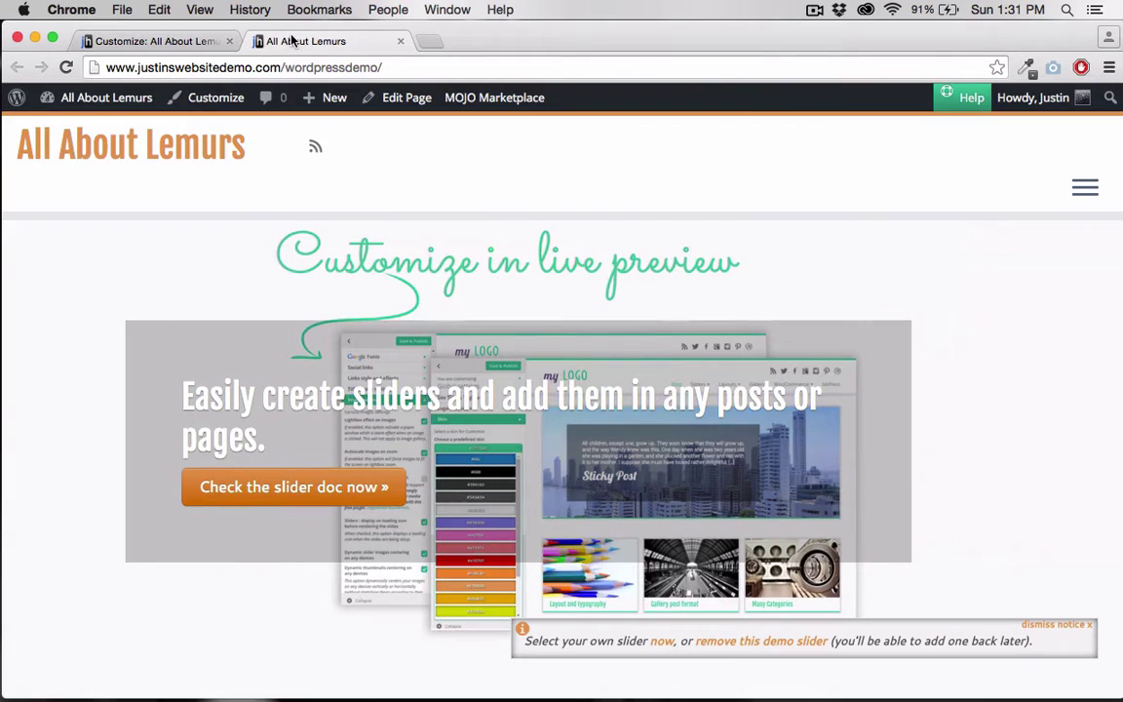
{"action": "left_click", "coordinate": [66, 68]}
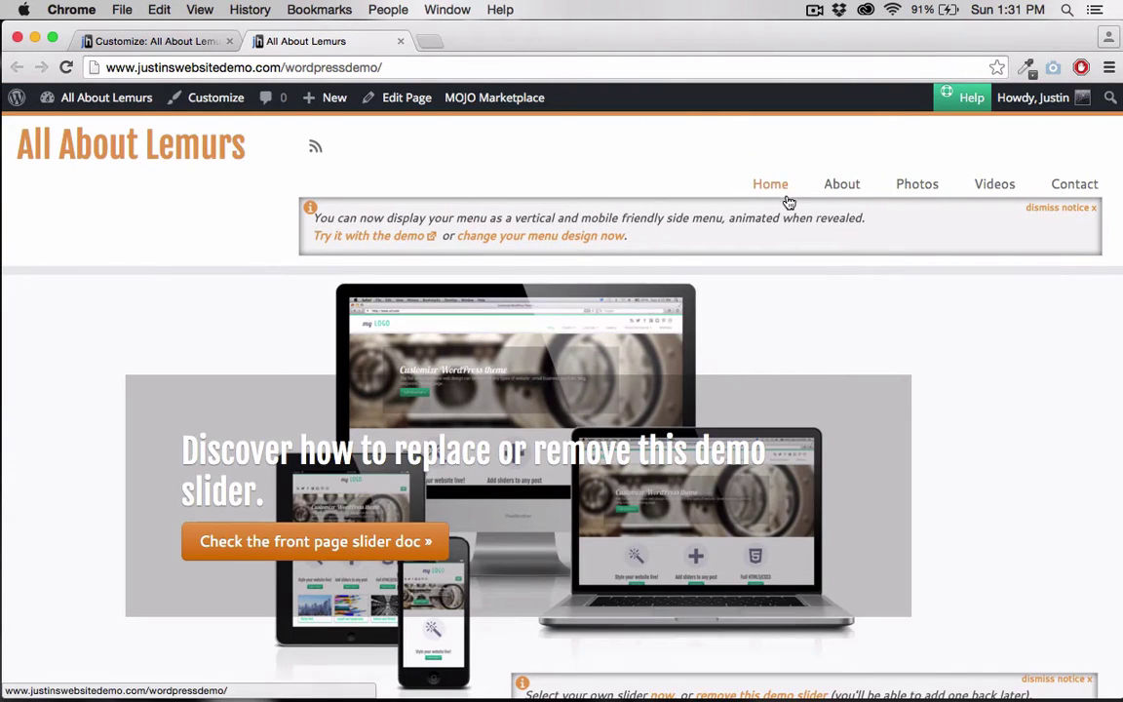
Dismiss the side menu and slider notices and advance the slider three times.
{"action": "left_click", "coordinate": [1055, 209]}
{"action": "left_click", "coordinate": [1045, 652]}
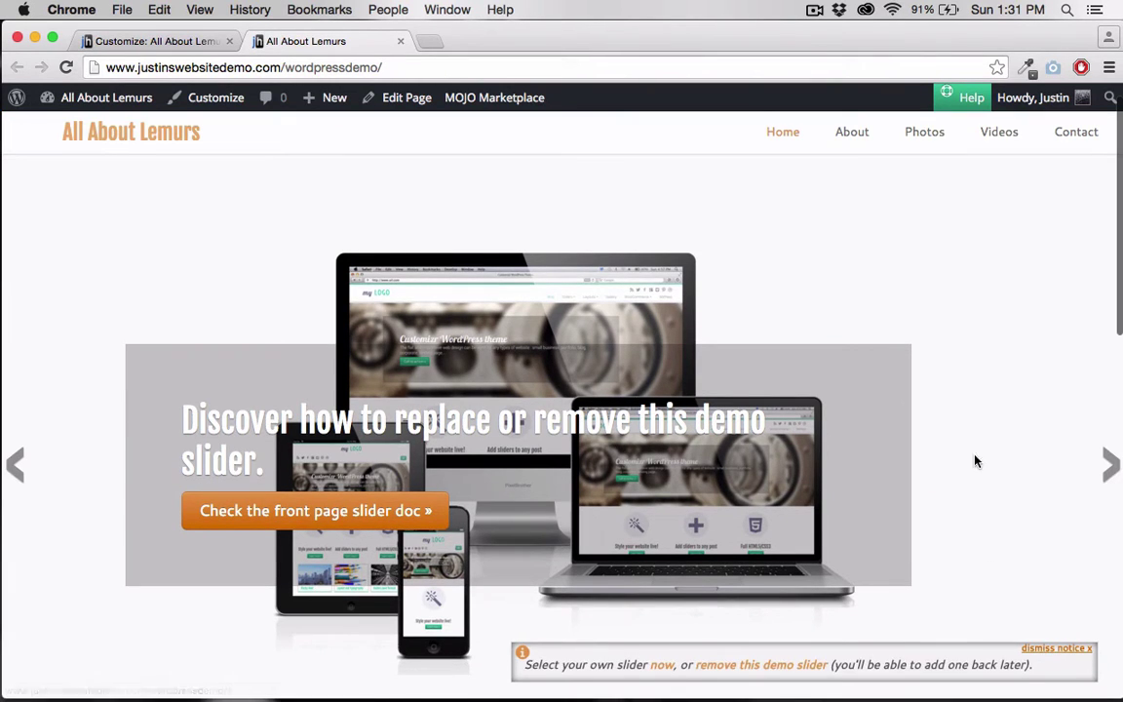
{"action": "left_click", "coordinate": [1109, 458]}
{"action": "left_click", "coordinate": [1108, 458]}
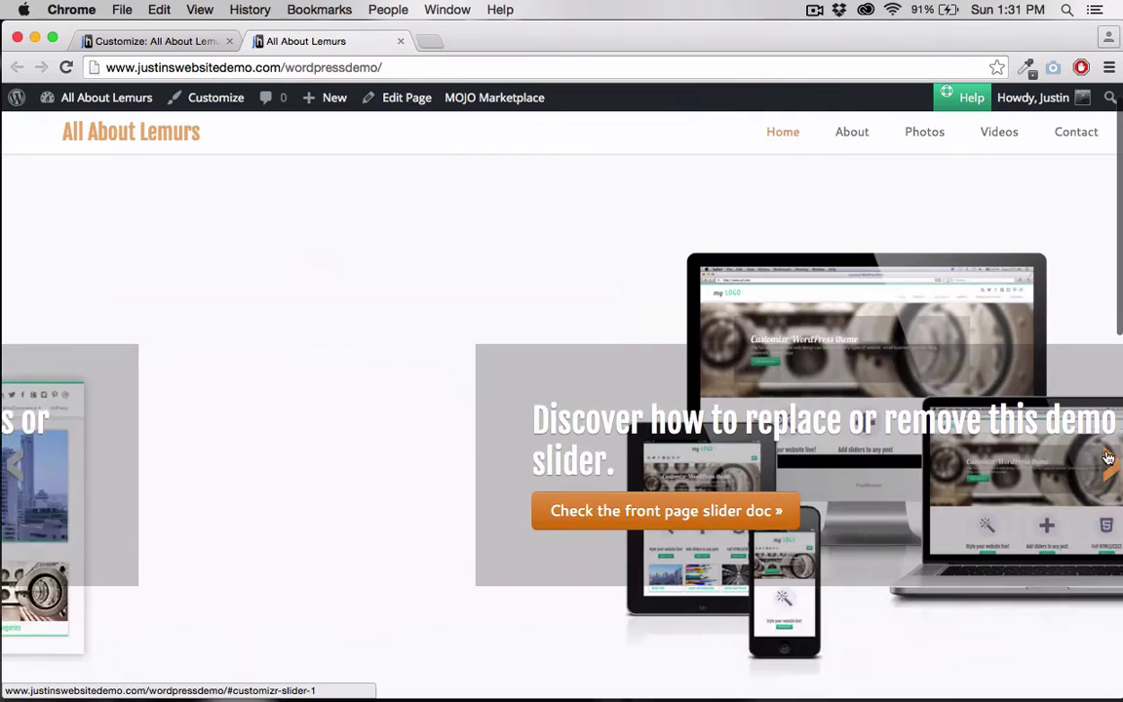
{"action": "left_click", "coordinate": [1108, 458]}
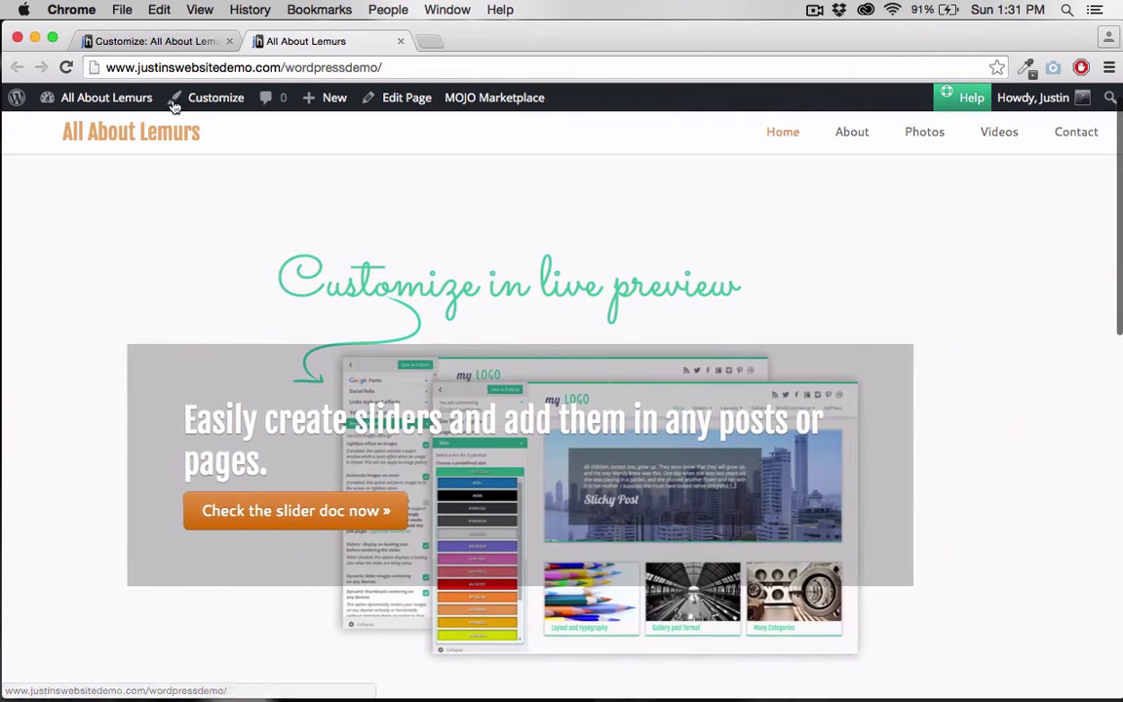
{"action": "left_click", "coordinate": [126, 42]}
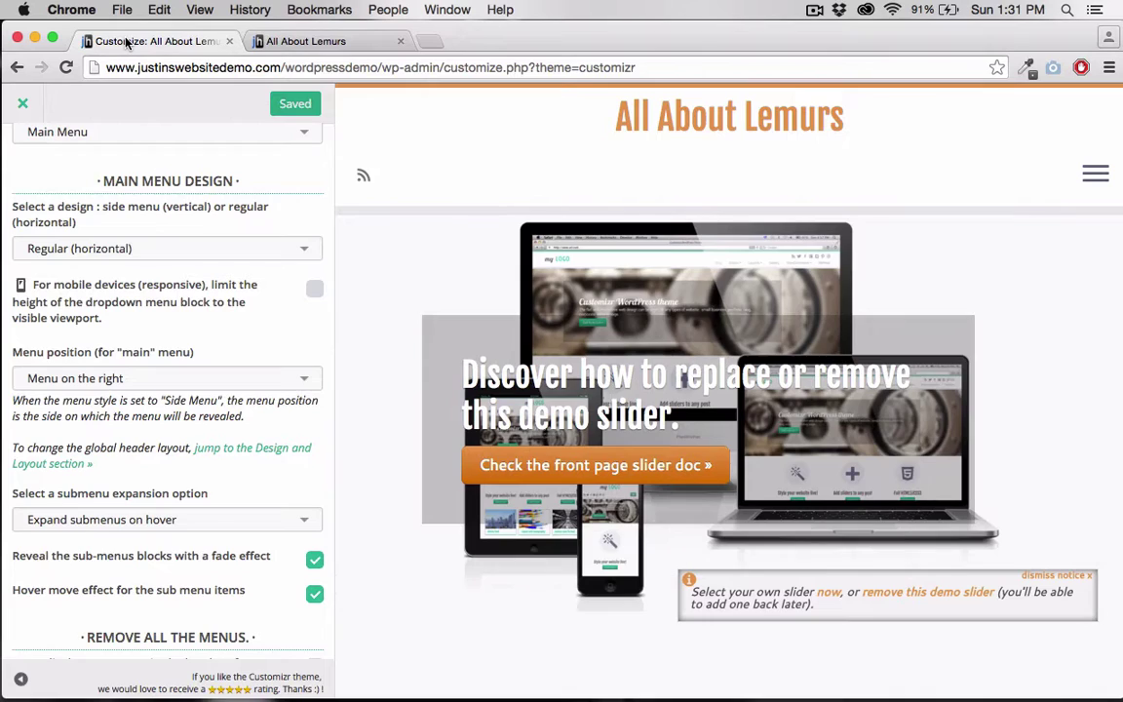
{"action": "left_click", "coordinate": [23, 106]}
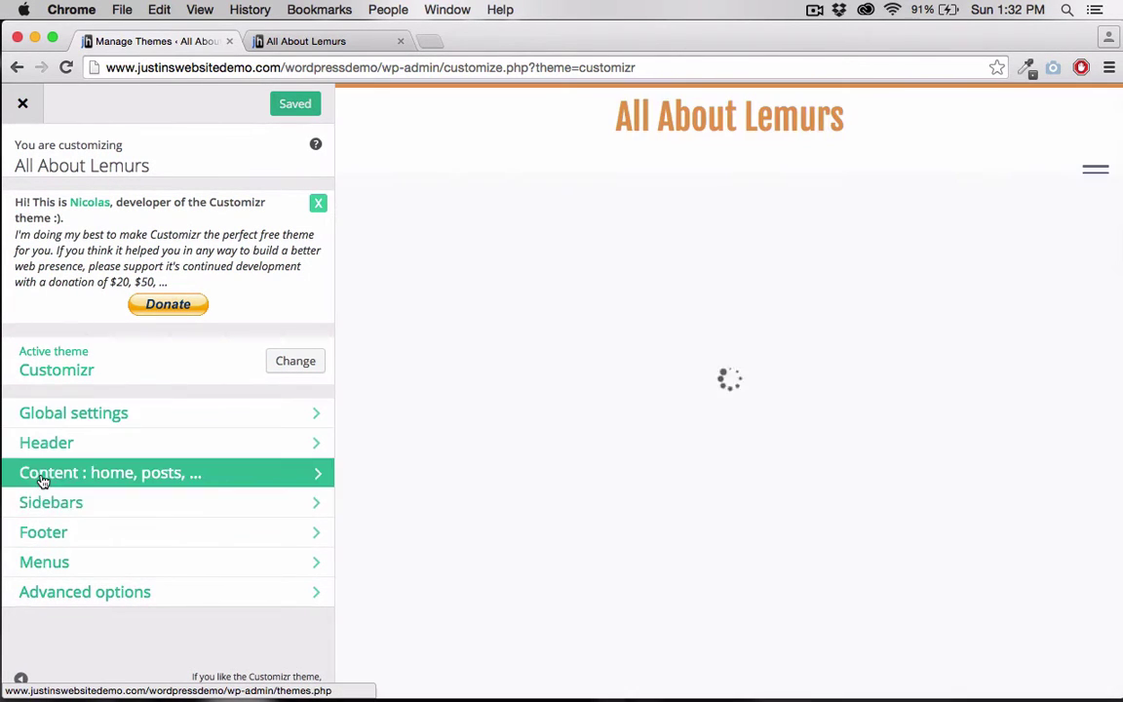
{"action": "left_click", "coordinate": [39, 476]}
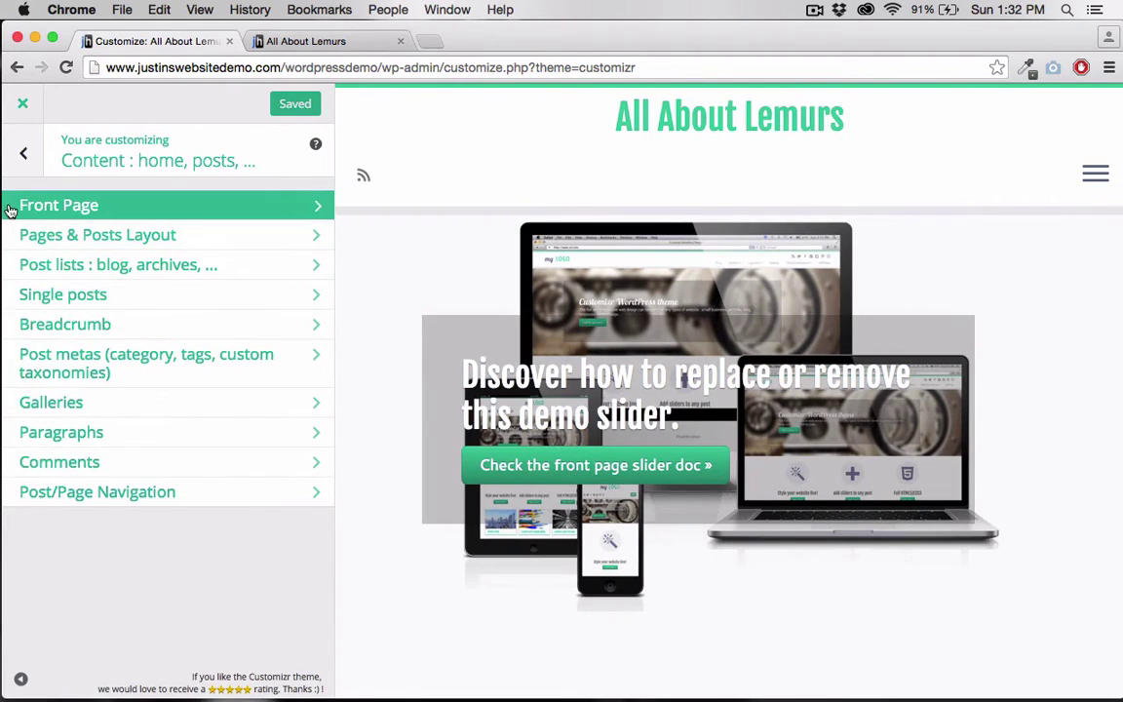
{"action": "left_click", "coordinate": [48, 209]}
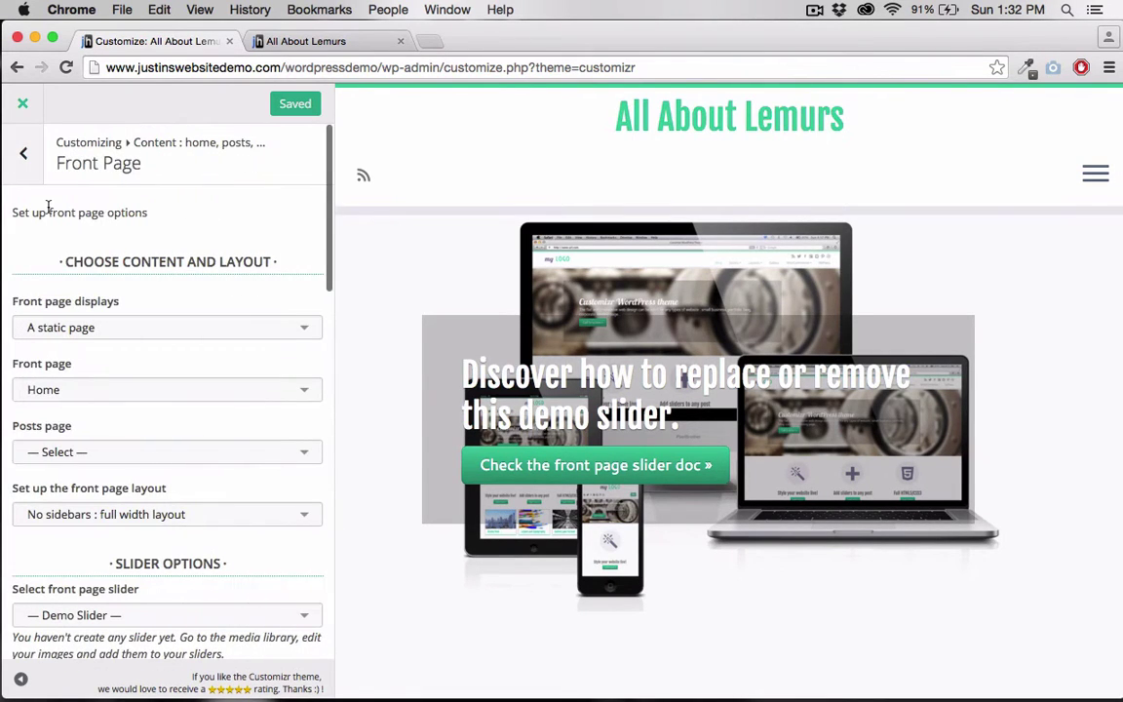
{"action": "scroll", "coordinate": [34, 284], "scroll_direction": "down", "scroll_amount": 2}
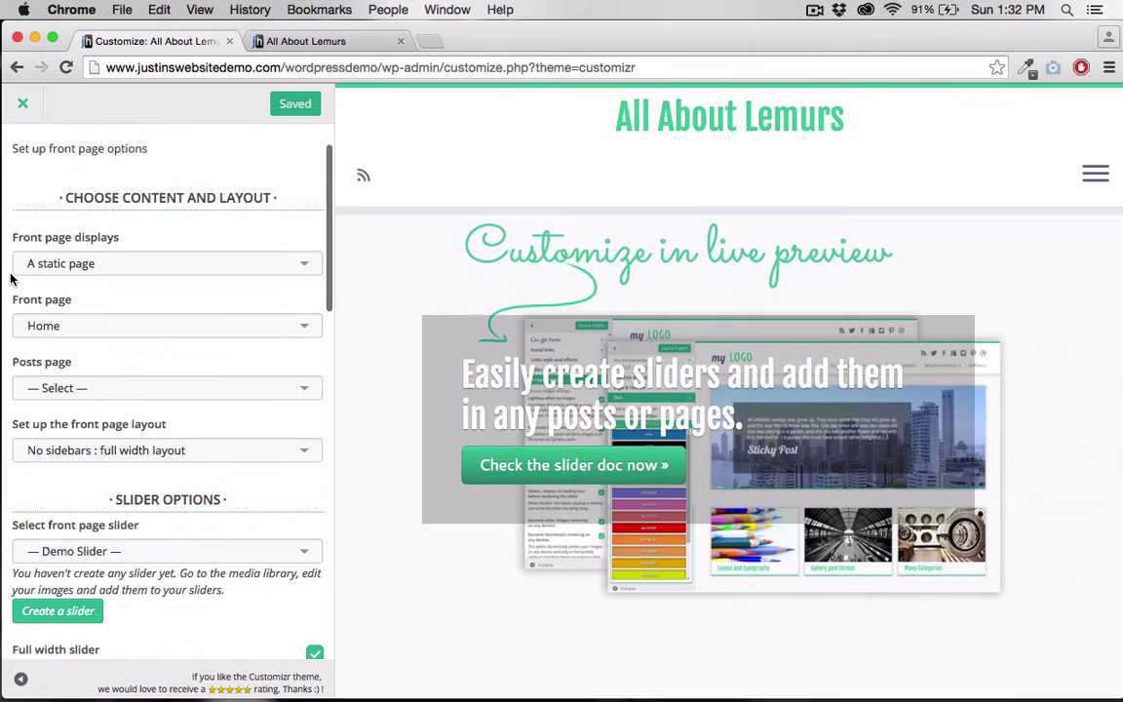
{"action": "scroll", "coordinate": [18, 366], "scroll_direction": "down", "scroll_amount": 4}
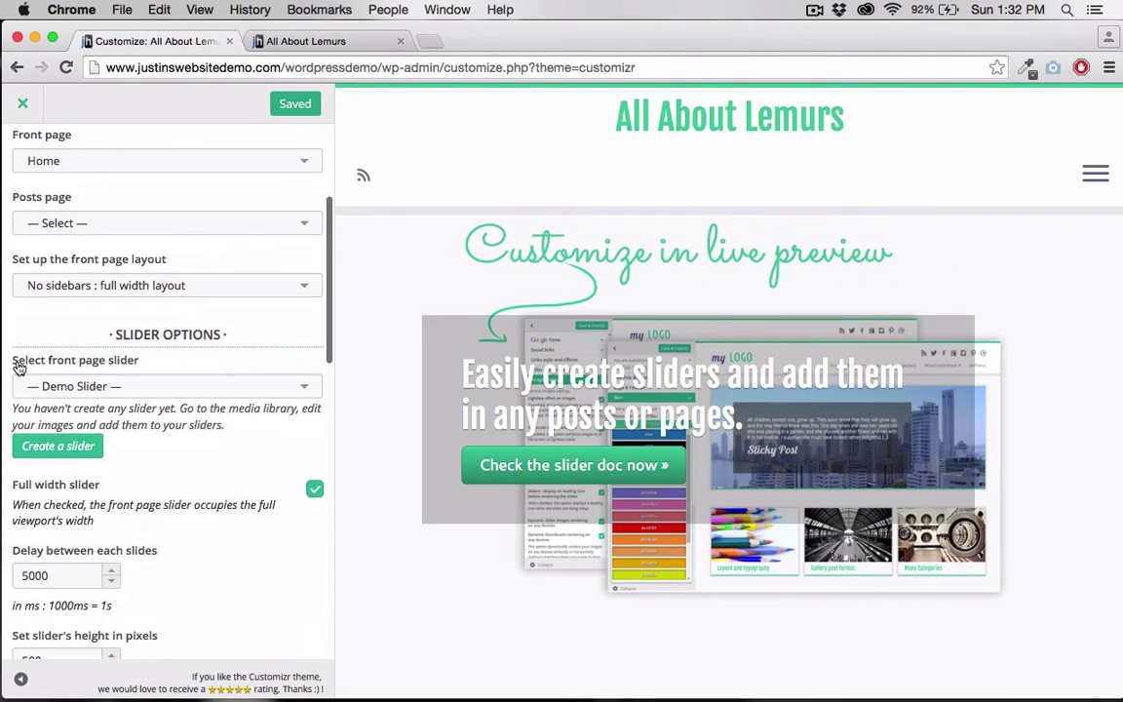
{"action": "left_click", "coordinate": [56, 388]}
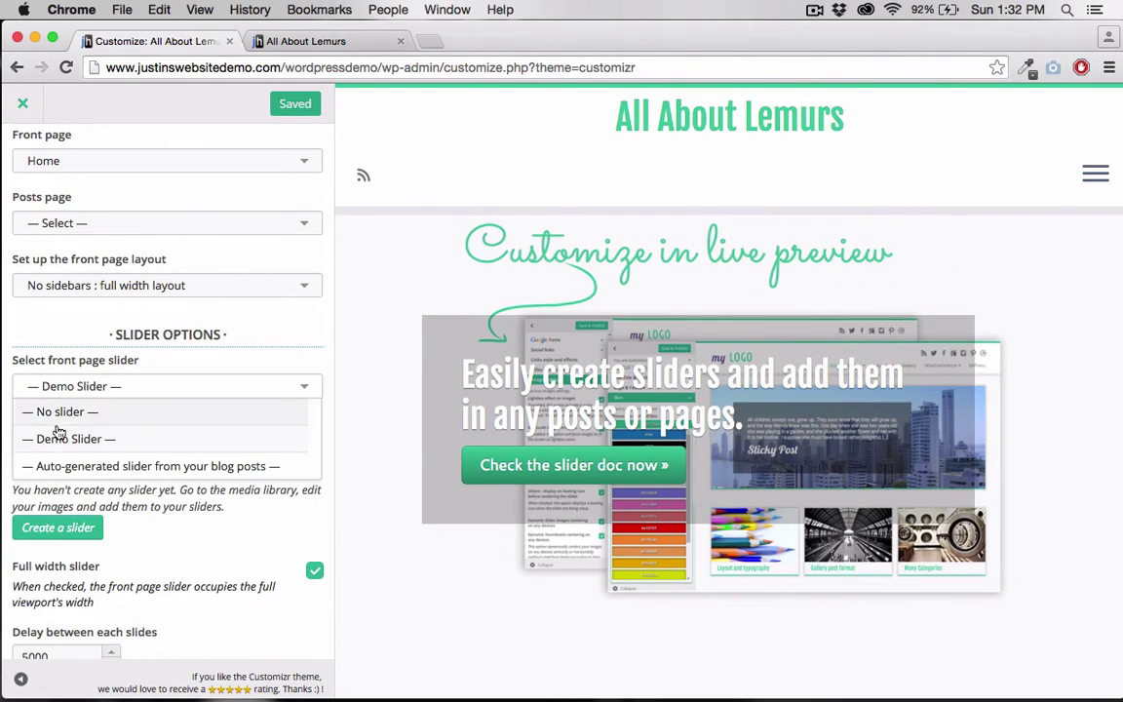
{"action": "left_click", "coordinate": [46, 325]}
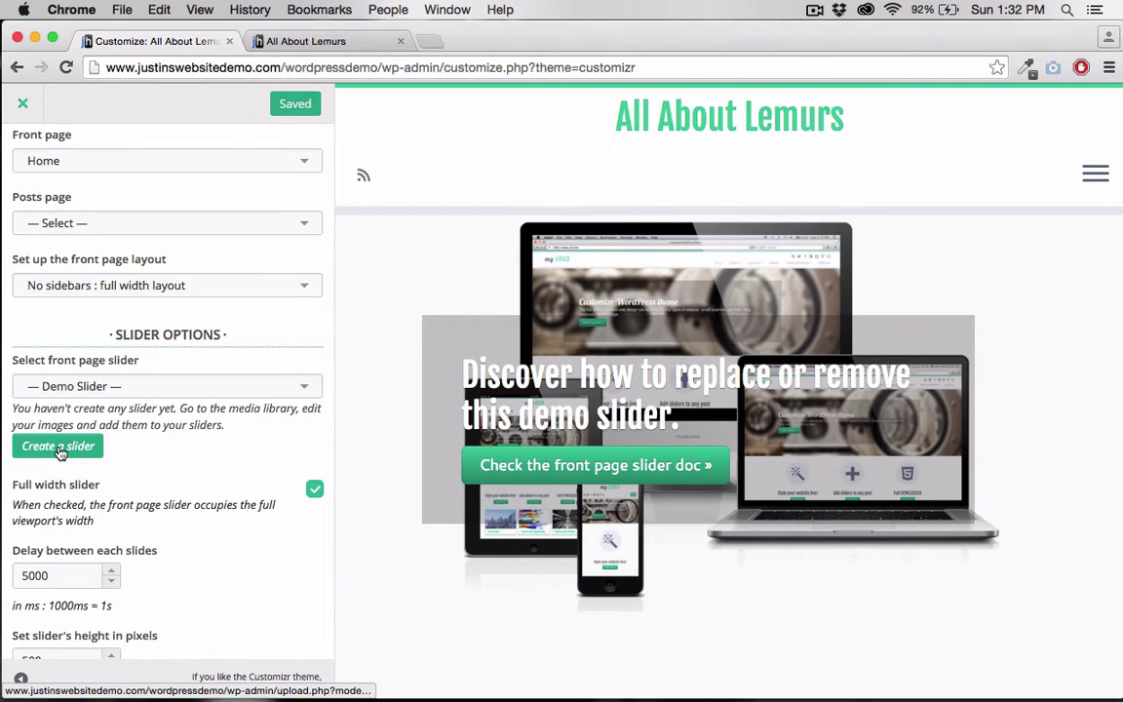
Go to Upload New Media from the slider note and move the browser aside to reveal the desktop folders.
{"action": "left_click_drag", "start_coordinate": [179, 409], "coordinate": [225, 426]}
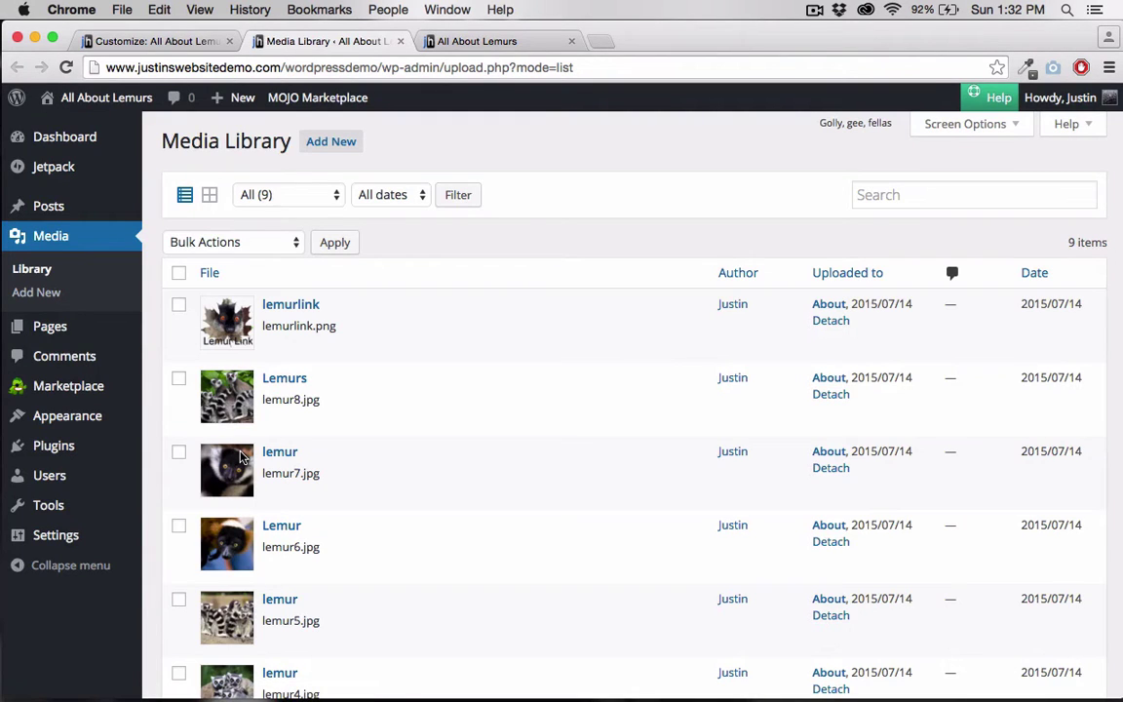
{"action": "left_click", "coordinate": [326, 145]}
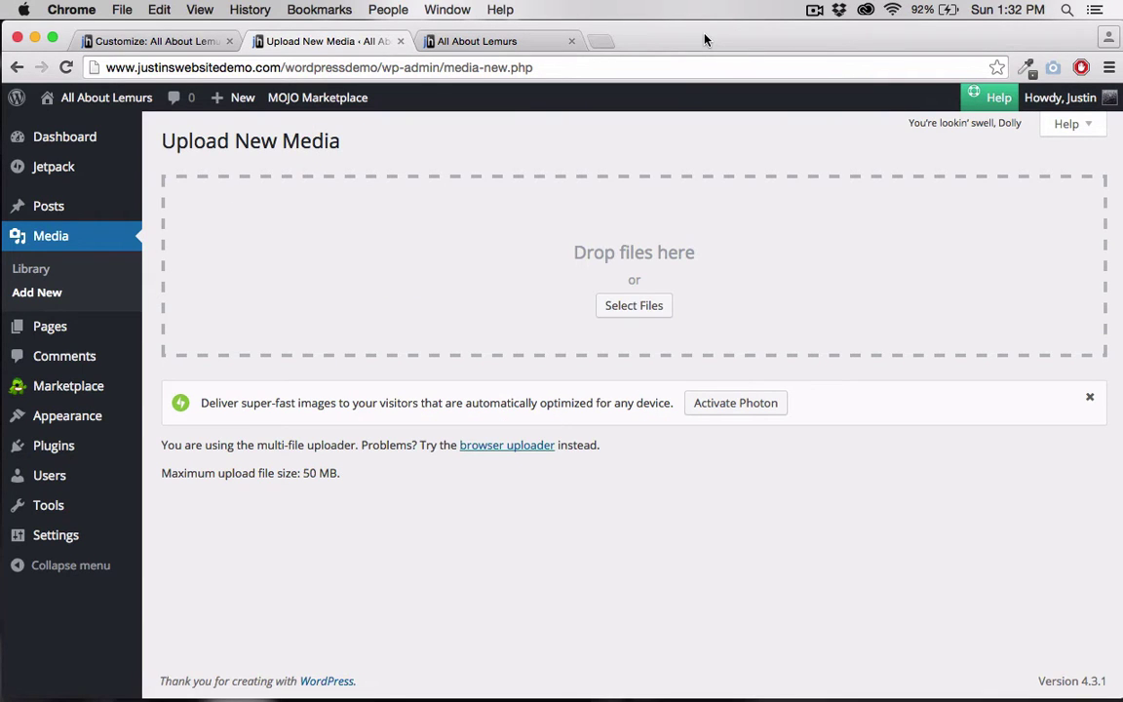
{"action": "left_click_drag", "start_coordinate": [706, 39], "coordinate": [527, 39]}
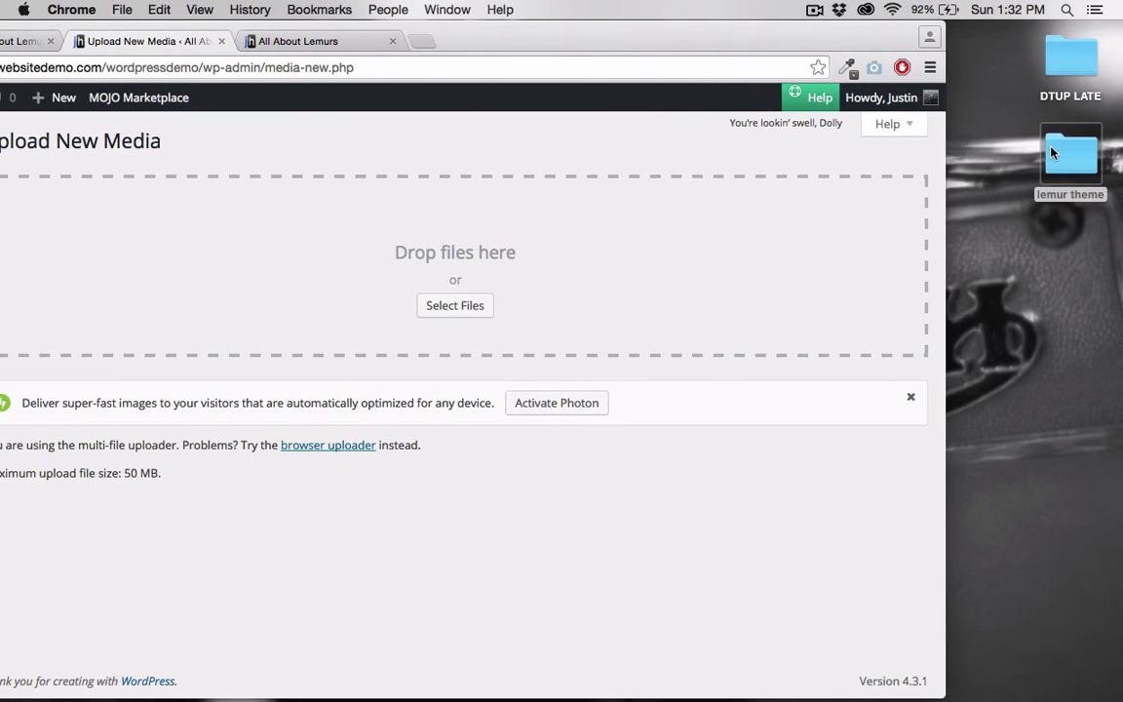
Drag jungle.jpg through lemur8.jpg from the 'lemur theme' folder into the WordPress upload area.
{"action": "double_click", "coordinate": [1052, 153]}
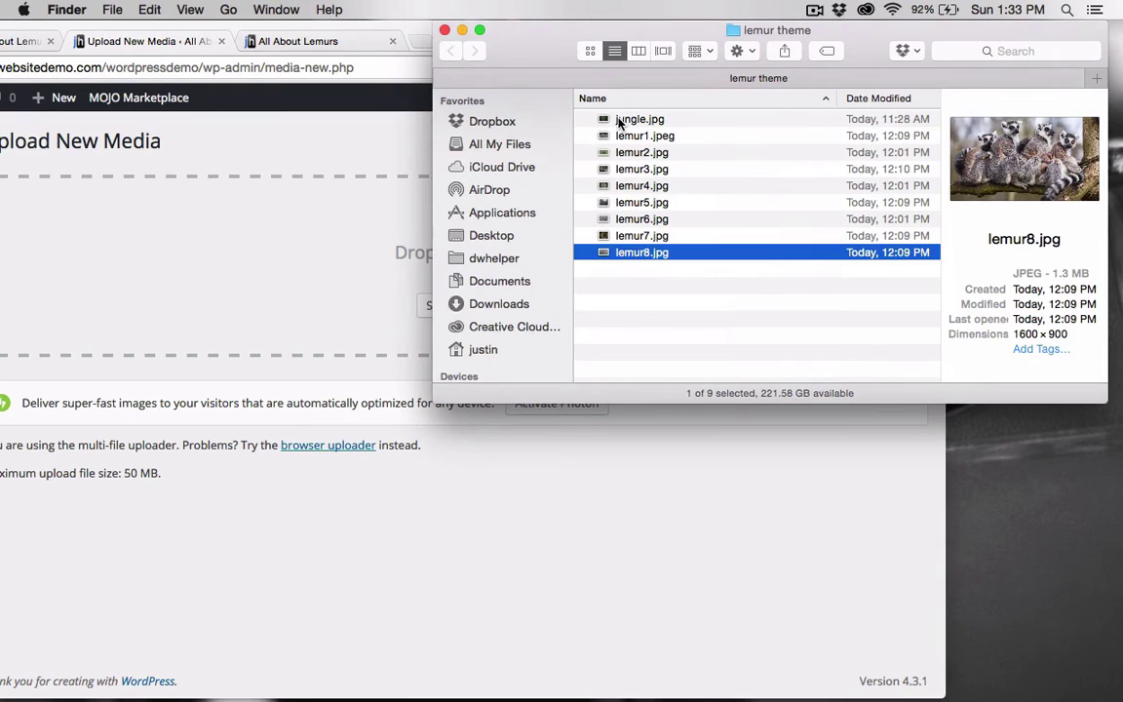
{"action": "left_click", "coordinate": [620, 122]}
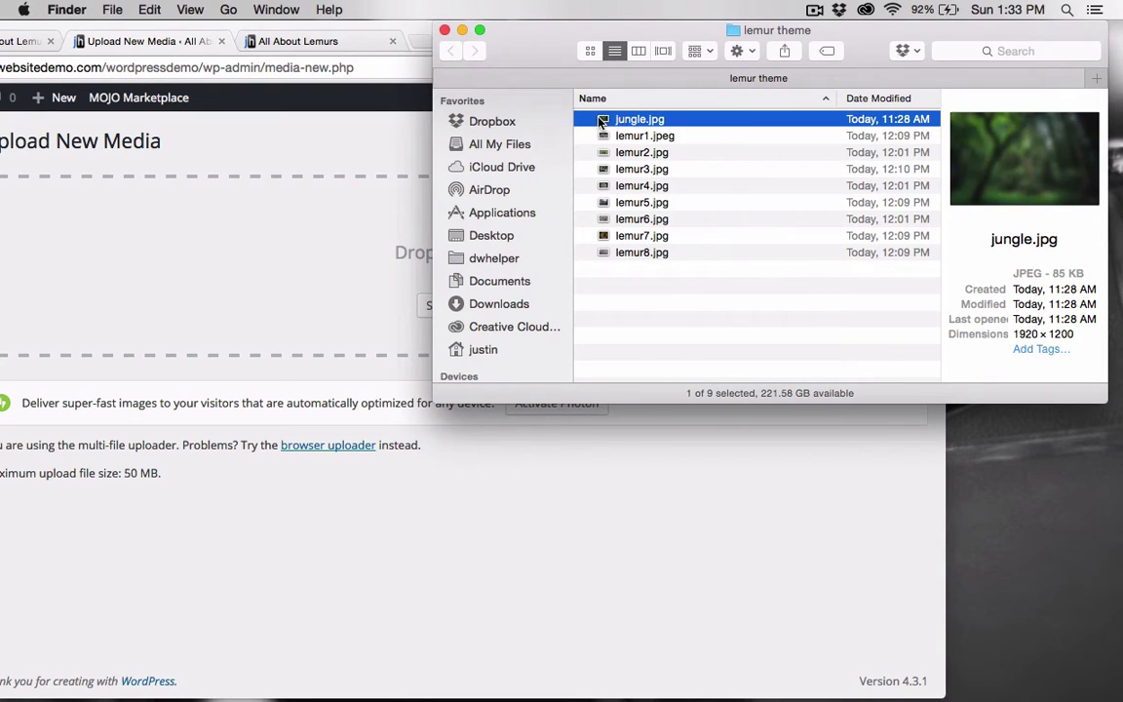
{"action": "left_click", "coordinate": [606, 257], "text": "shift"}
{"action": "left_click_drag", "start_coordinate": [606, 256], "coordinate": [226, 291]}
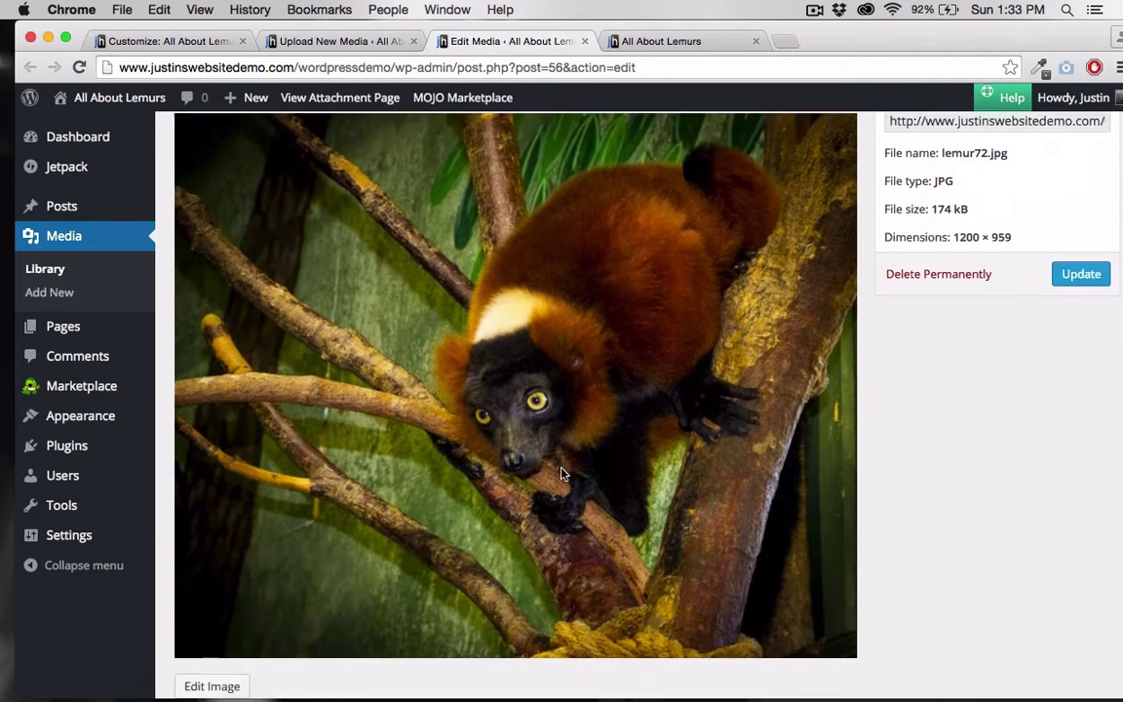
Add lemur7 to a slider, titled 'Tree Lemur :)' and described 'Just hanging out in a tree like a lemur'.
{"action": "scroll", "coordinate": [562, 468], "scroll_direction": "down", "scroll_amount": 2}
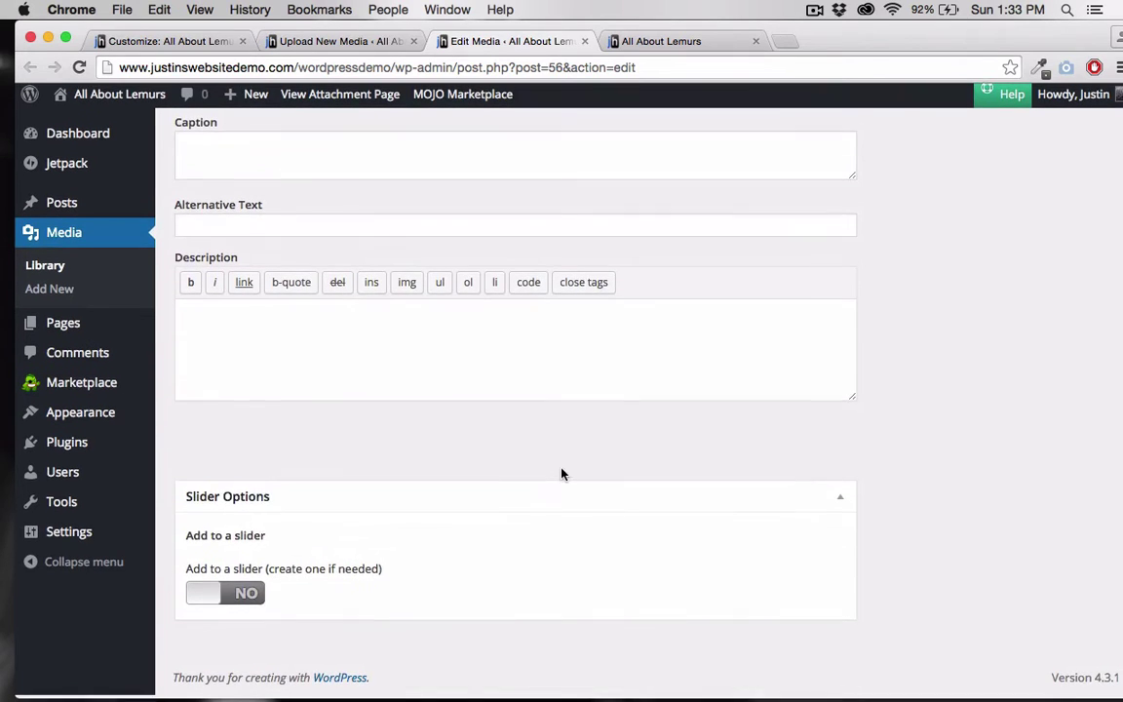
{"action": "left_click", "coordinate": [235, 598]}
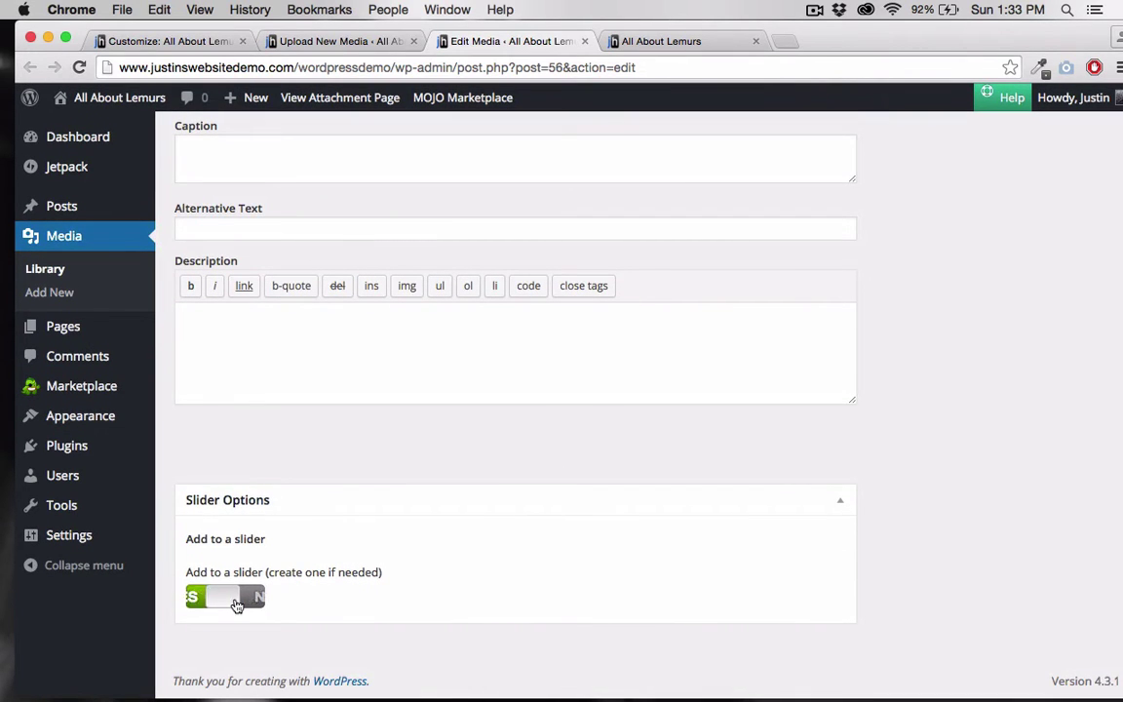
{"action": "scroll", "coordinate": [436, 605], "scroll_direction": "down", "scroll_amount": 3}
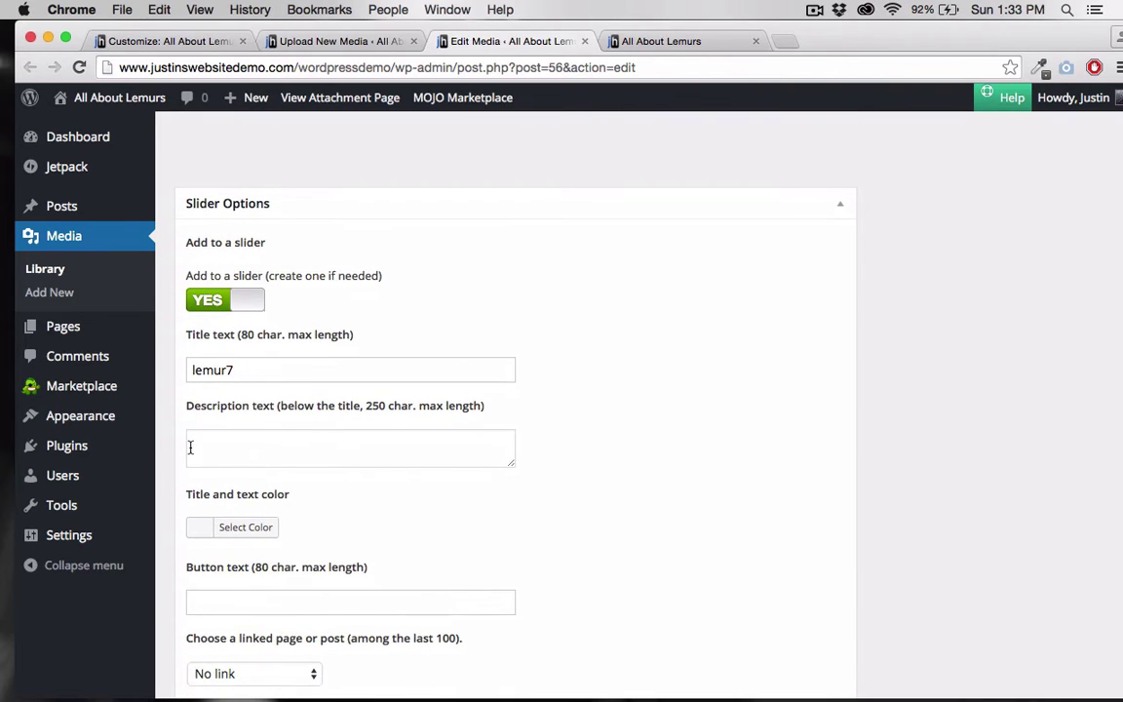
{"action": "left_click_drag", "start_coordinate": [238, 370], "coordinate": [168, 337]}
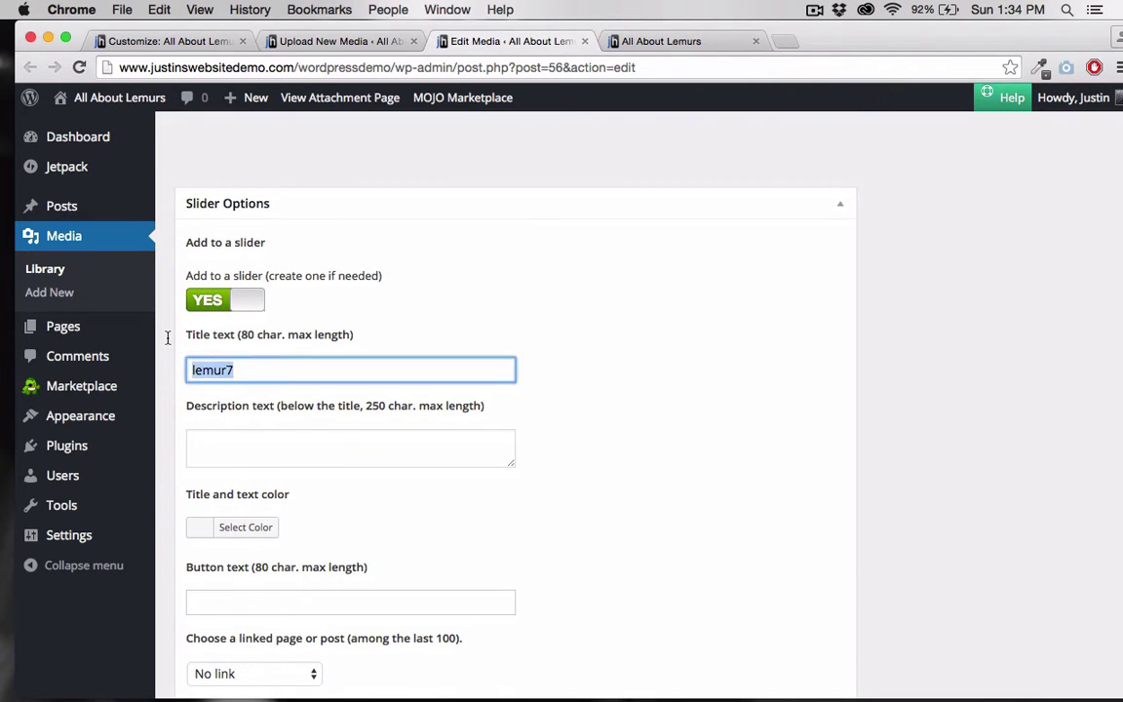
{"action": "type", "text": "Tree Lemur :)"}
{"action": "key", "text": "Tab"}
{"action": "type", "text": "Just hanging out in a tree like a lemur"}
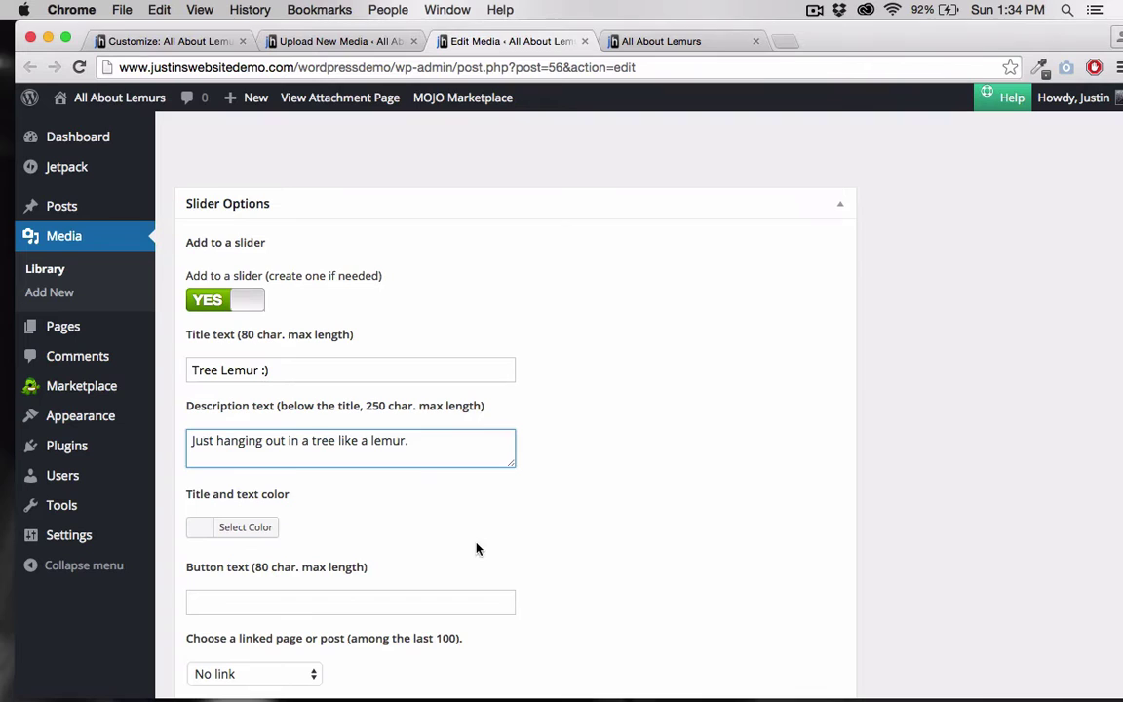
{"action": "scroll", "coordinate": [485, 553], "scroll_direction": "down", "scroll_amount": 2}
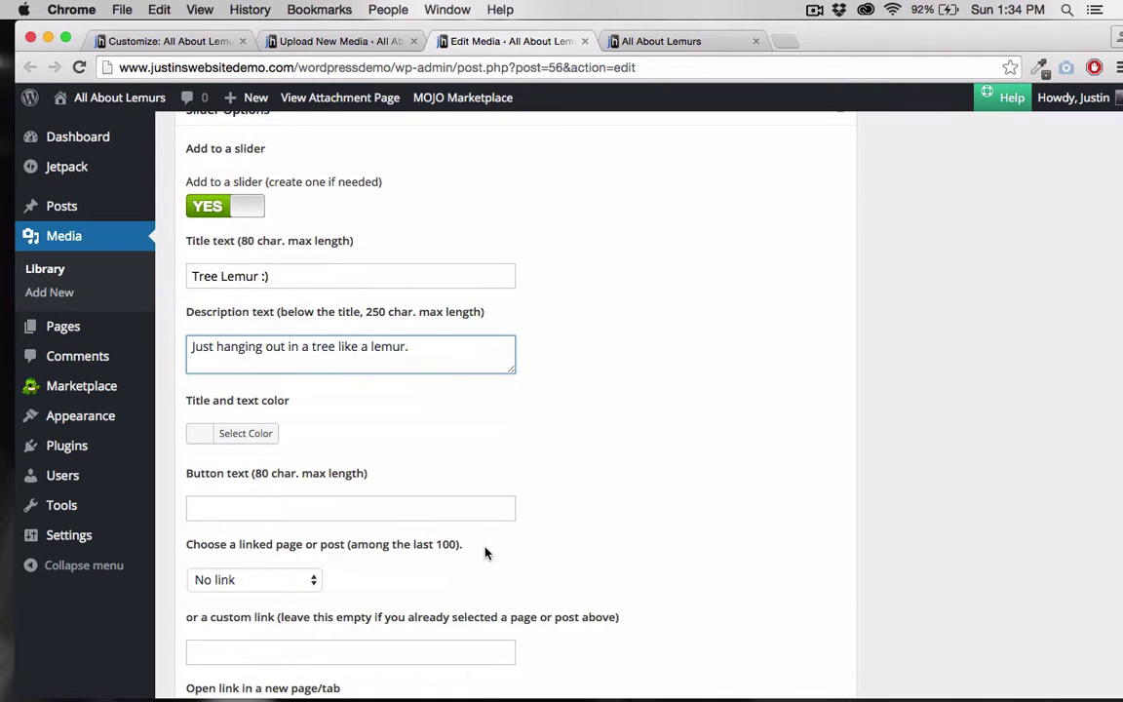
Leave the slide's text colour, button text and page link at their defaults.
{"action": "scroll", "coordinate": [486, 552], "scroll_direction": "down", "scroll_amount": 3}
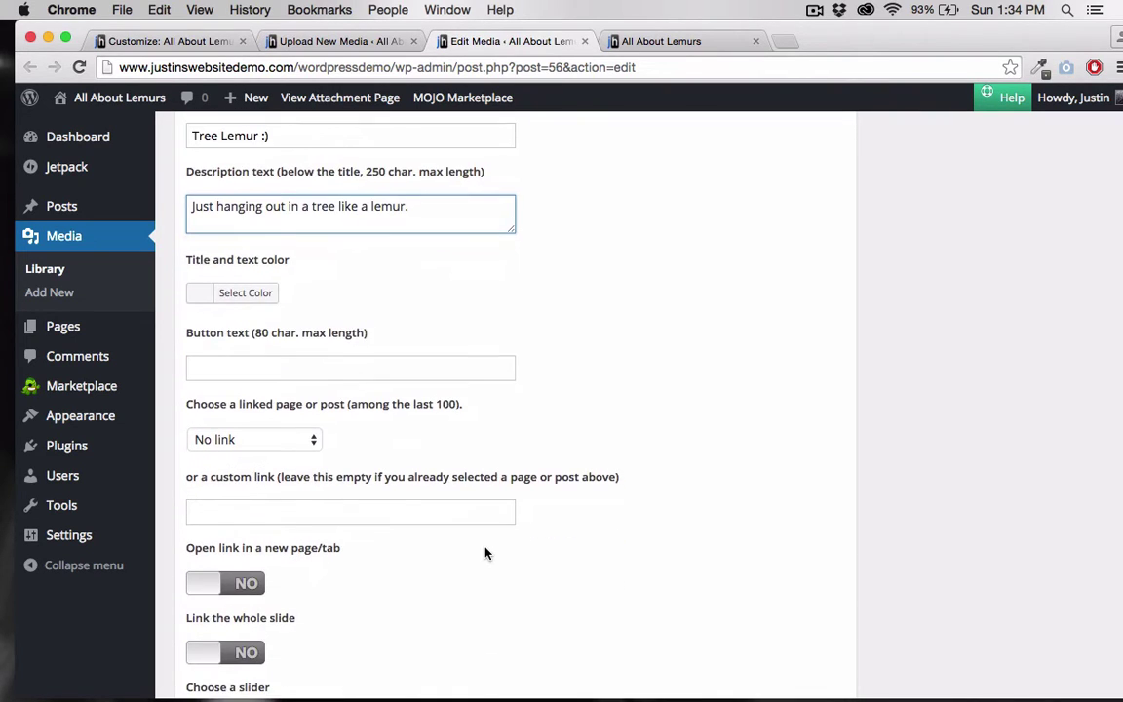
{"action": "left_click", "coordinate": [226, 292]}
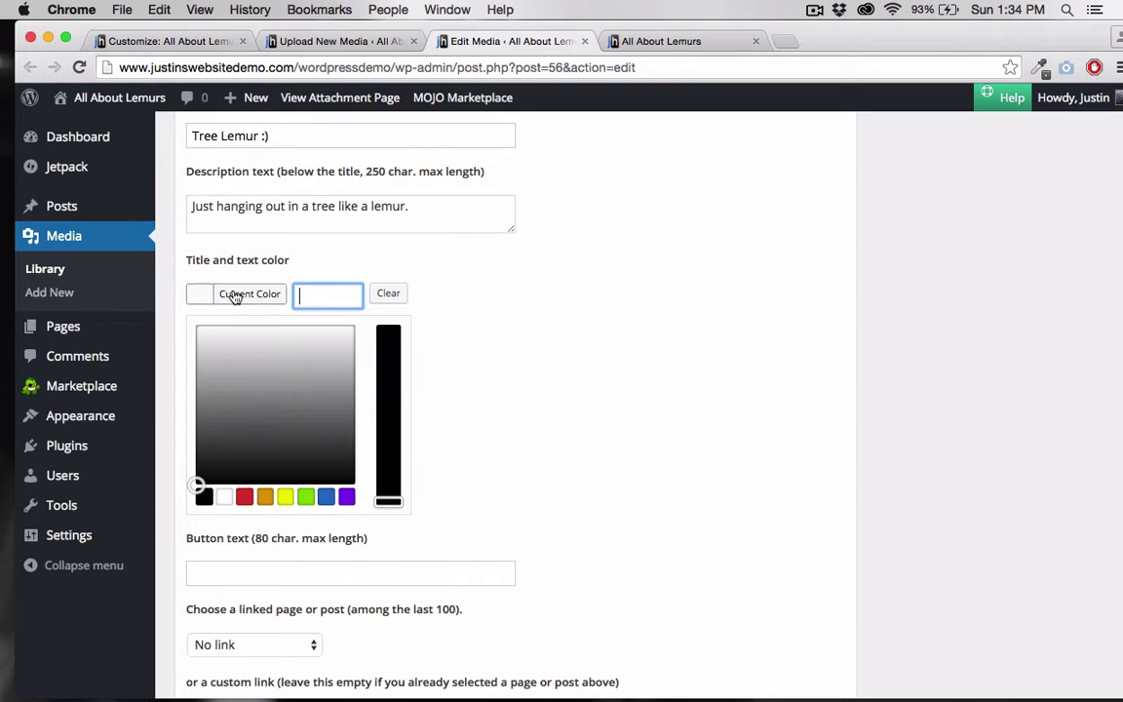
{"action": "left_click", "coordinate": [522, 460]}
{"action": "scroll", "coordinate": [487, 439], "scroll_direction": "down", "scroll_amount": 2}
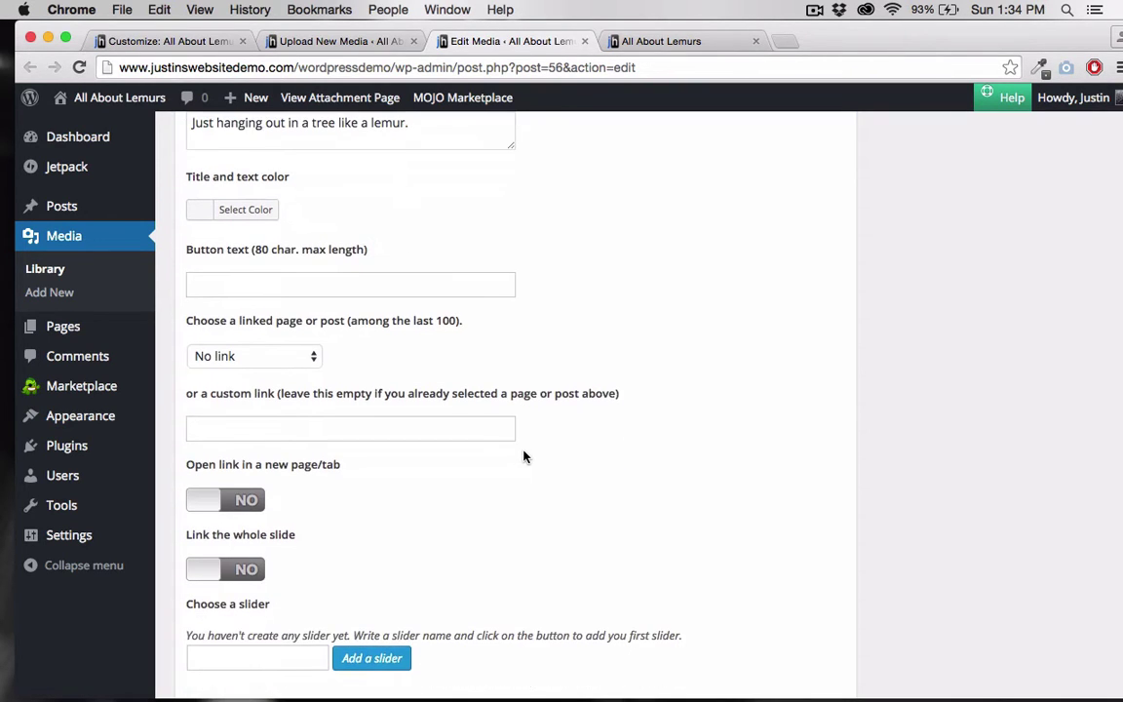
{"action": "left_click", "coordinate": [205, 281]}
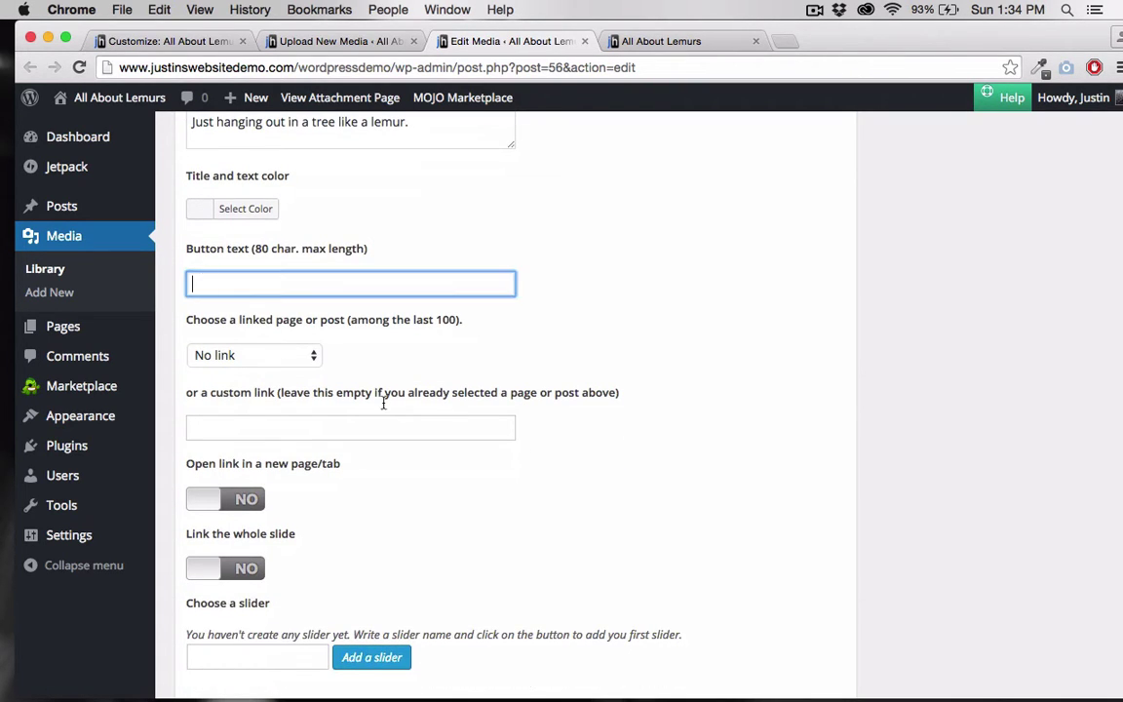
{"action": "left_click", "coordinate": [250, 362]}
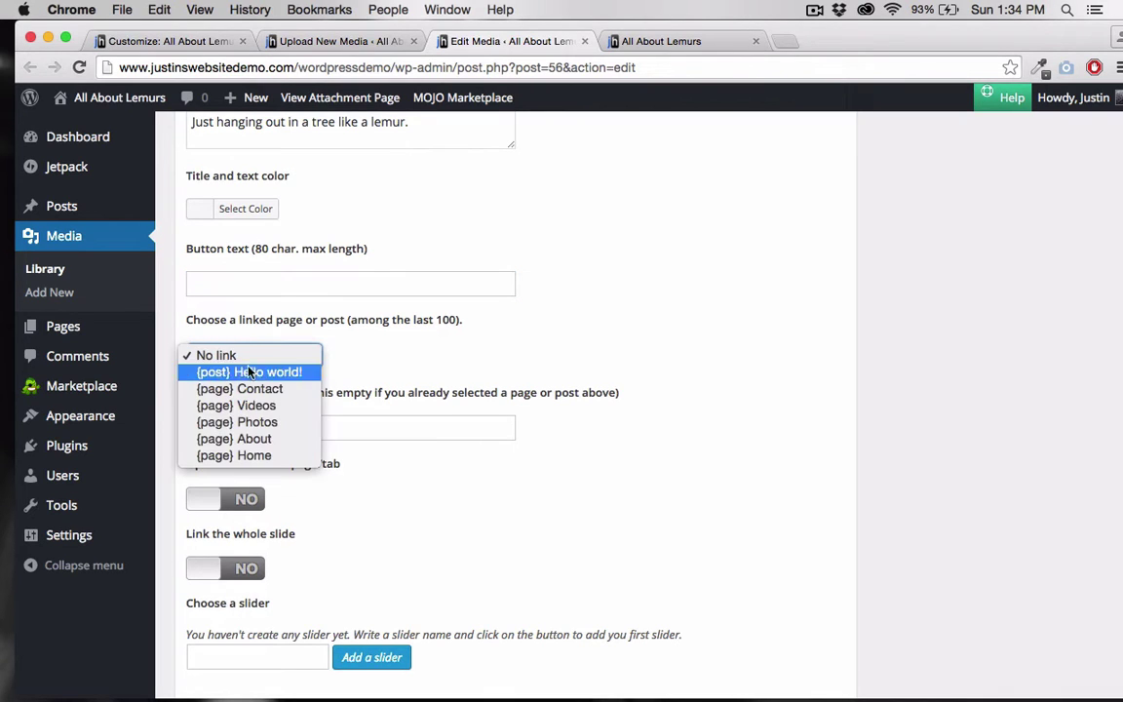
{"action": "left_click", "coordinate": [402, 367]}
{"action": "scroll", "coordinate": [401, 363], "scroll_direction": "down", "scroll_amount": 2}
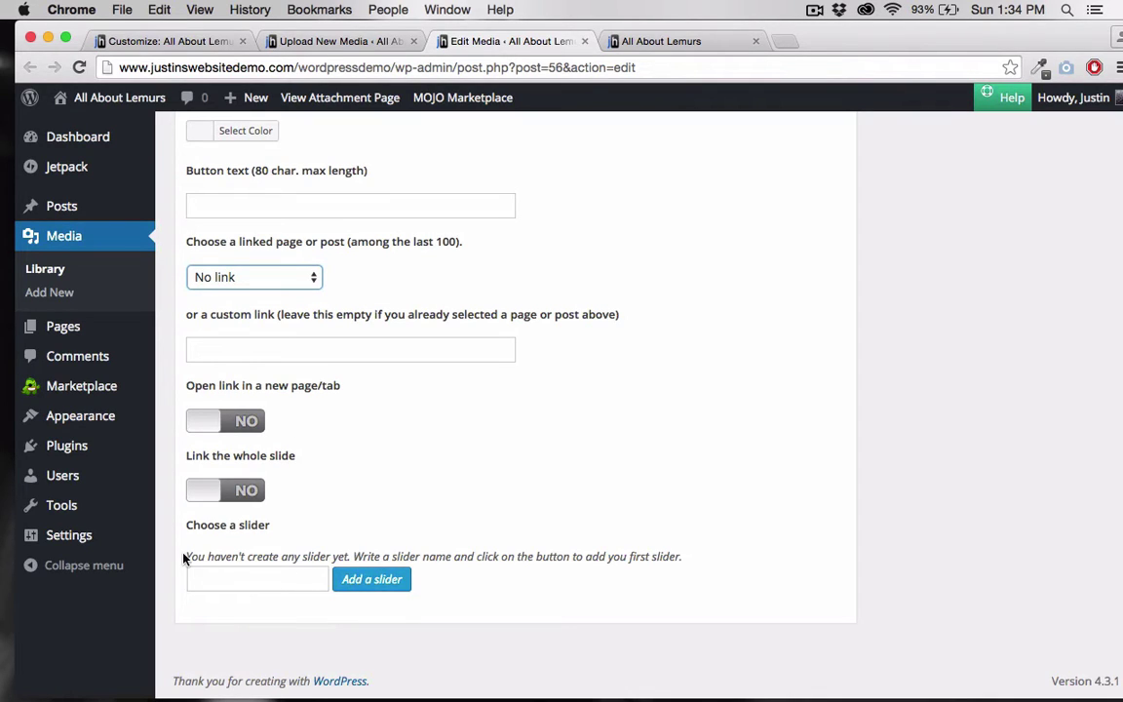
Create a new slider named 'Sliding Lemurs' and update the lemur7 media item.
{"action": "left_click_drag", "start_coordinate": [184, 557], "coordinate": [682, 561]}
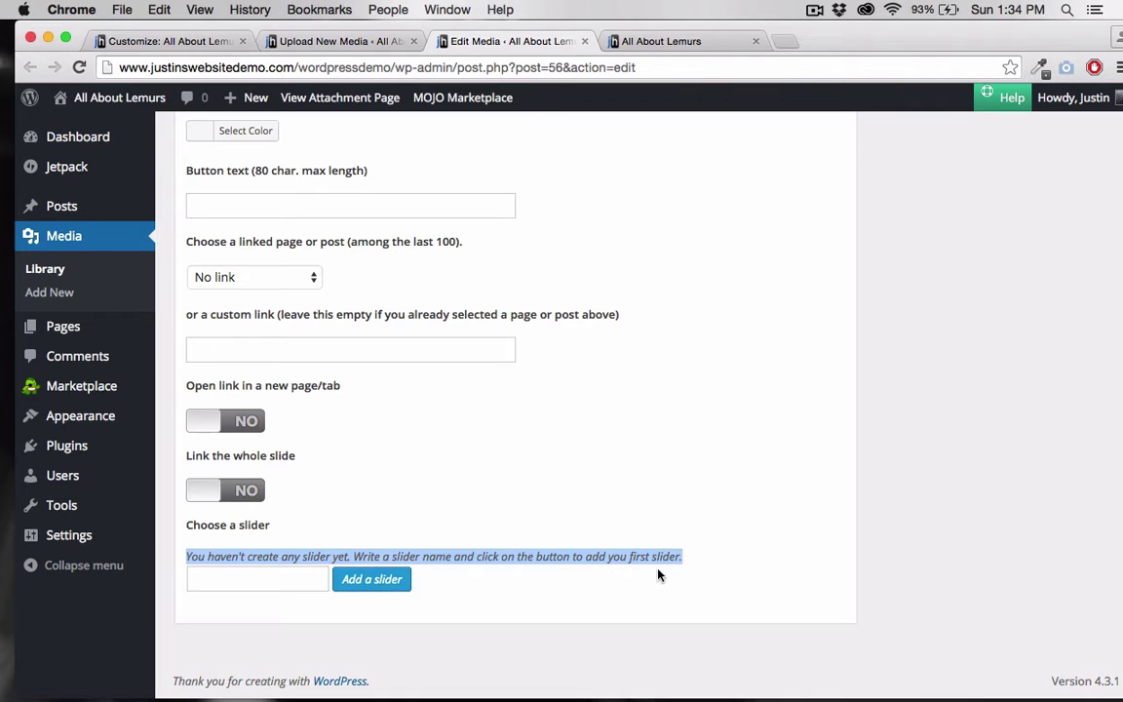
{"action": "left_click", "coordinate": [257, 579]}
{"action": "type", "text": "Sliding Lemurs"}
{"action": "left_click", "coordinate": [382, 589]}
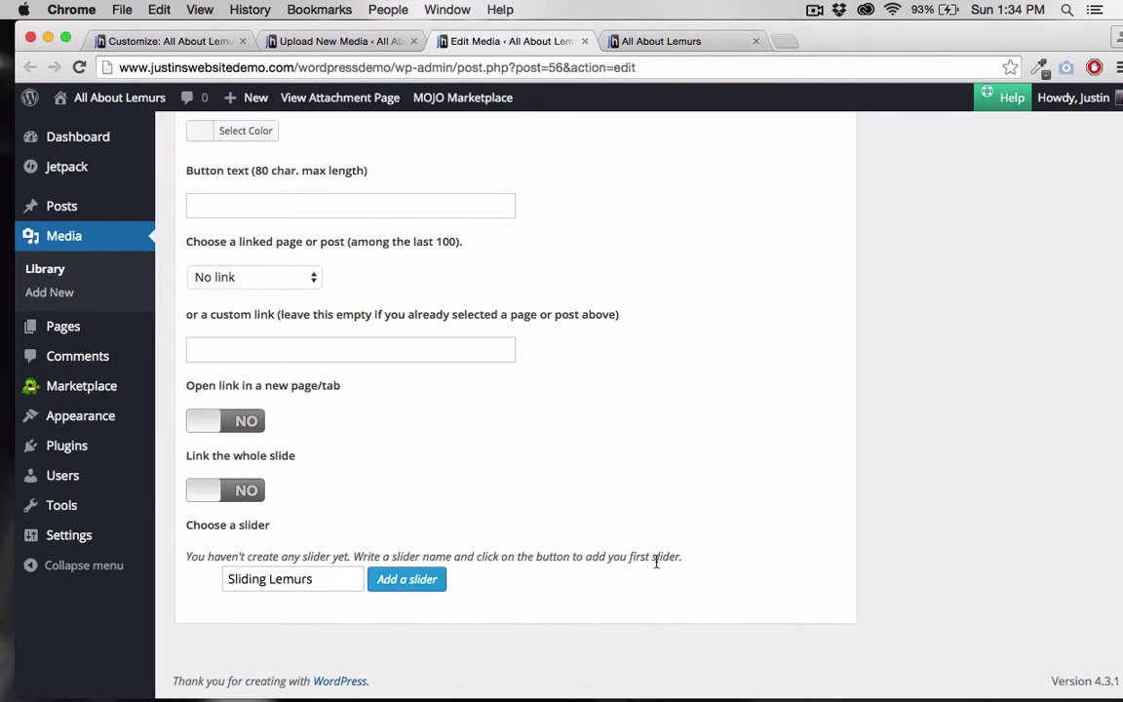
{"action": "scroll", "coordinate": [408, 491], "scroll_direction": "down", "scroll_amount": 3}
{"action": "scroll", "coordinate": [408, 492], "scroll_direction": "up", "scroll_amount": 5}
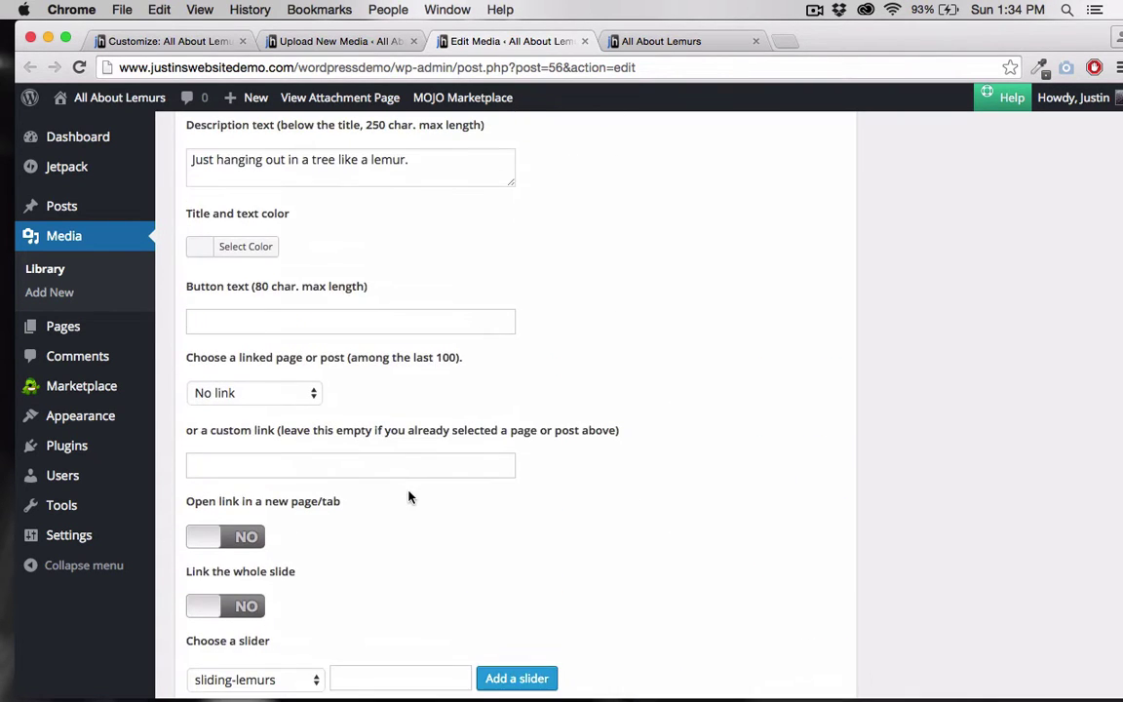
{"action": "scroll", "coordinate": [408, 497], "scroll_direction": "up", "scroll_amount": 15}
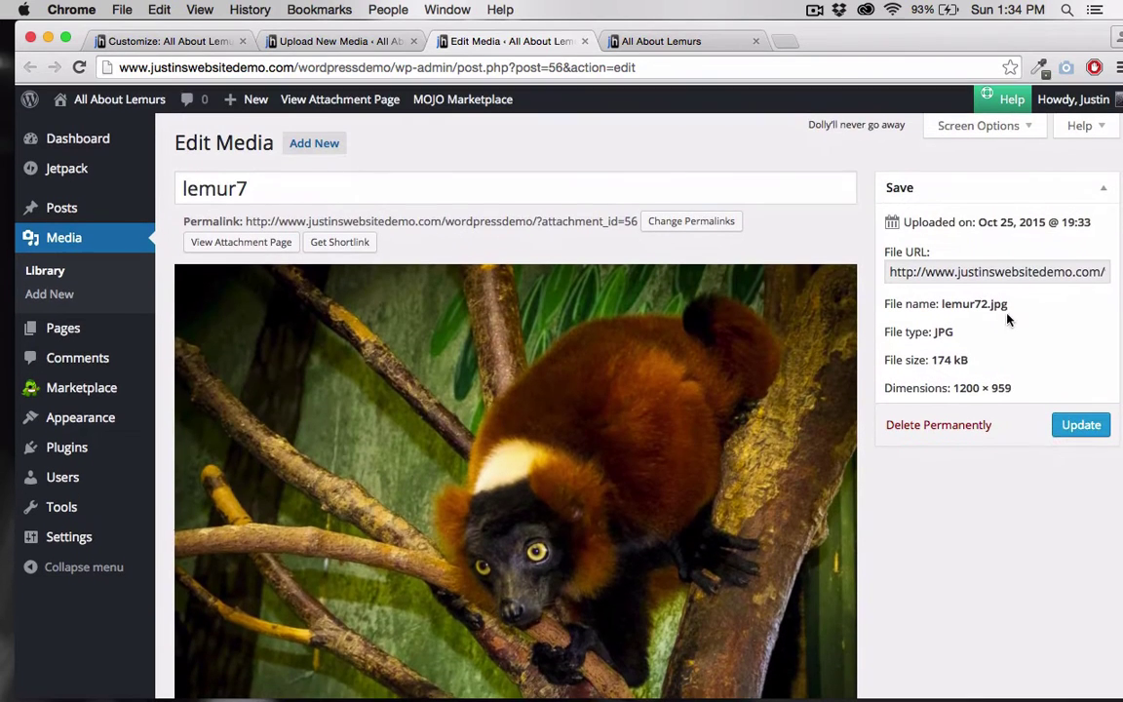
{"action": "left_click", "coordinate": [1081, 424]}
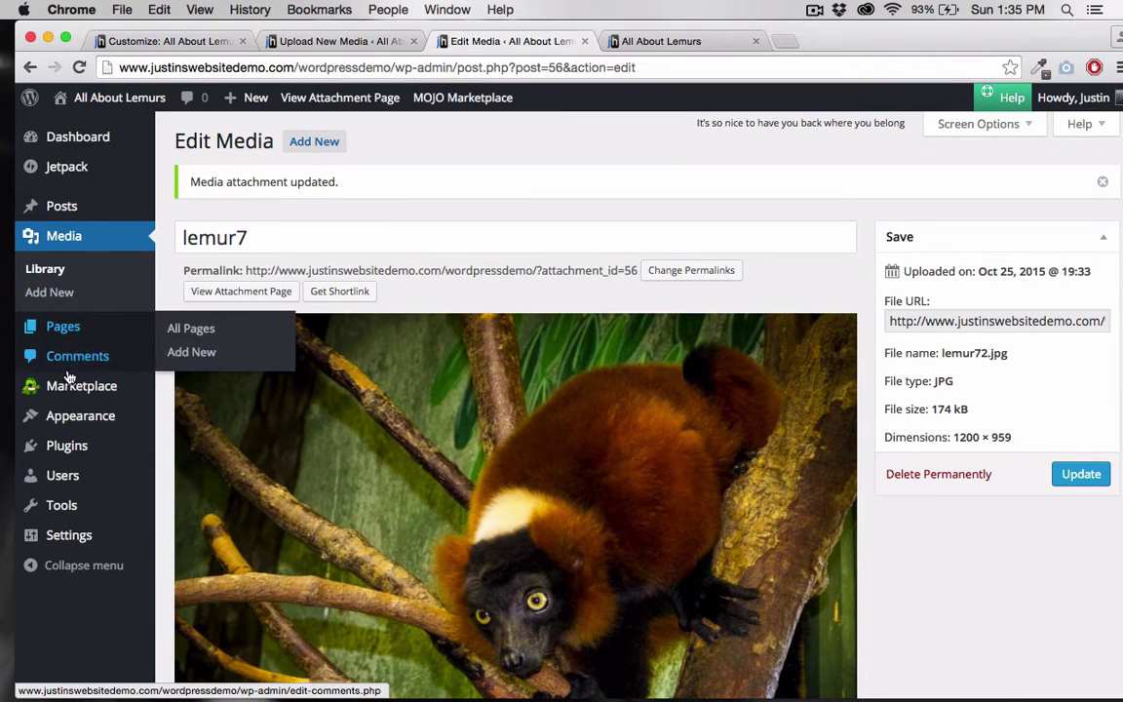
Set the customizer's front page slider to sliding-lemurs.
{"action": "left_click", "coordinate": [73, 413]}
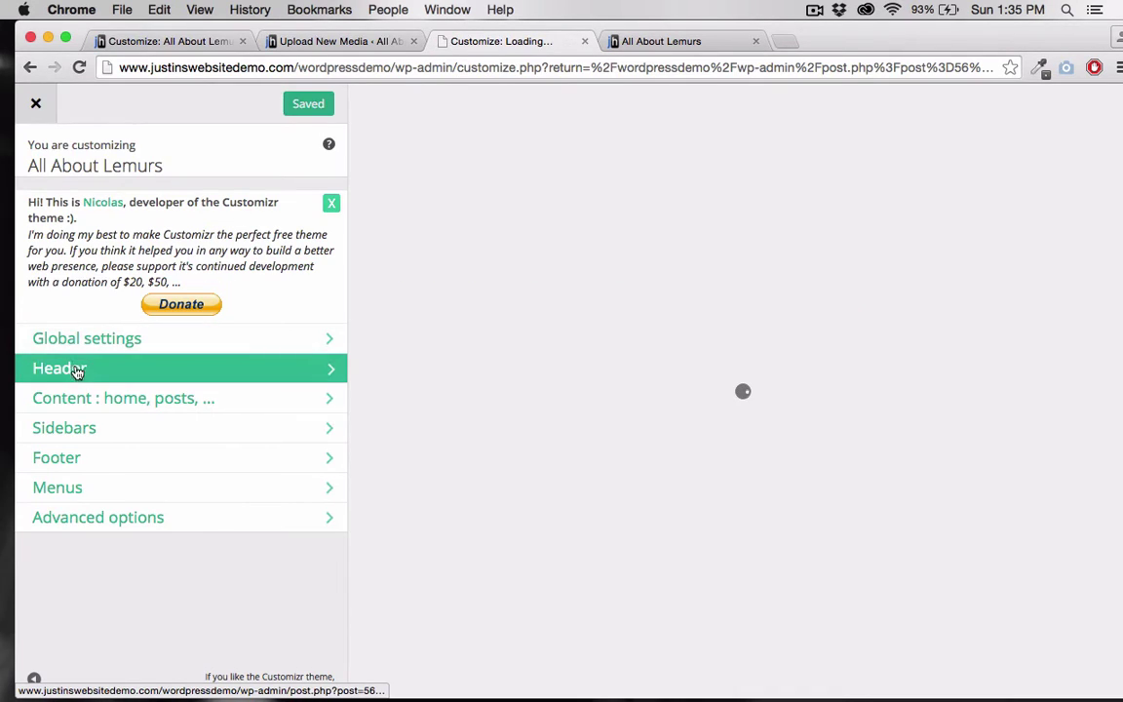
{"action": "left_click", "coordinate": [73, 400]}
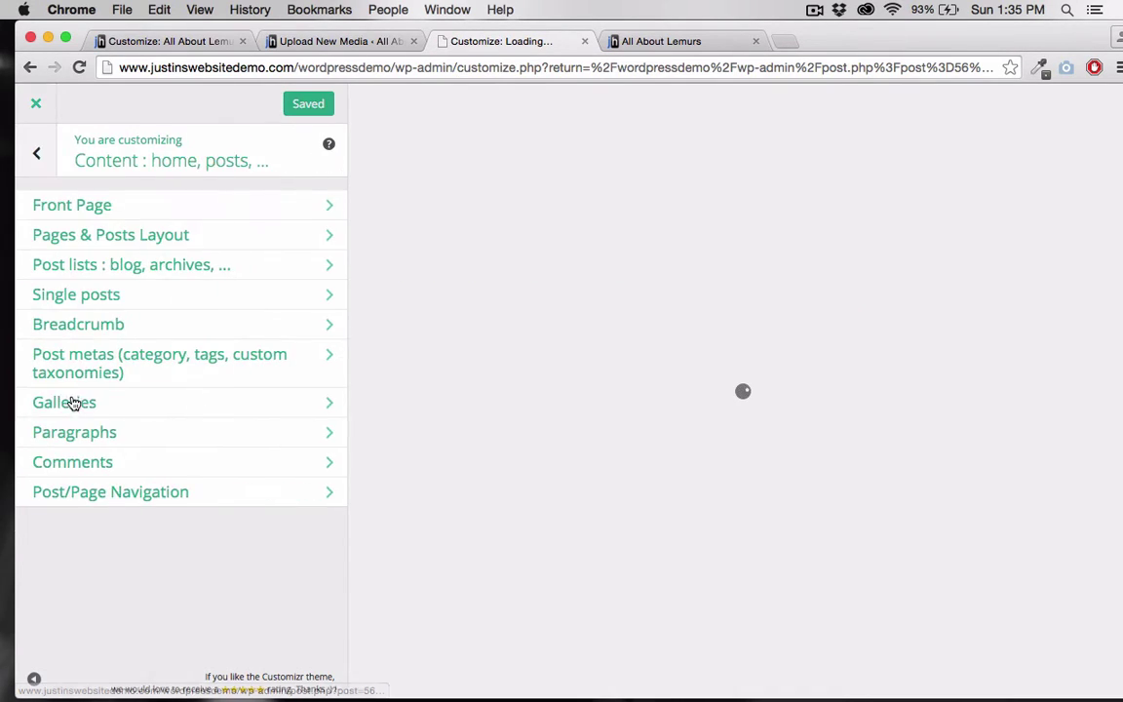
{"action": "left_click", "coordinate": [57, 209]}
{"action": "scroll", "coordinate": [96, 305], "scroll_direction": "down", "scroll_amount": 3}
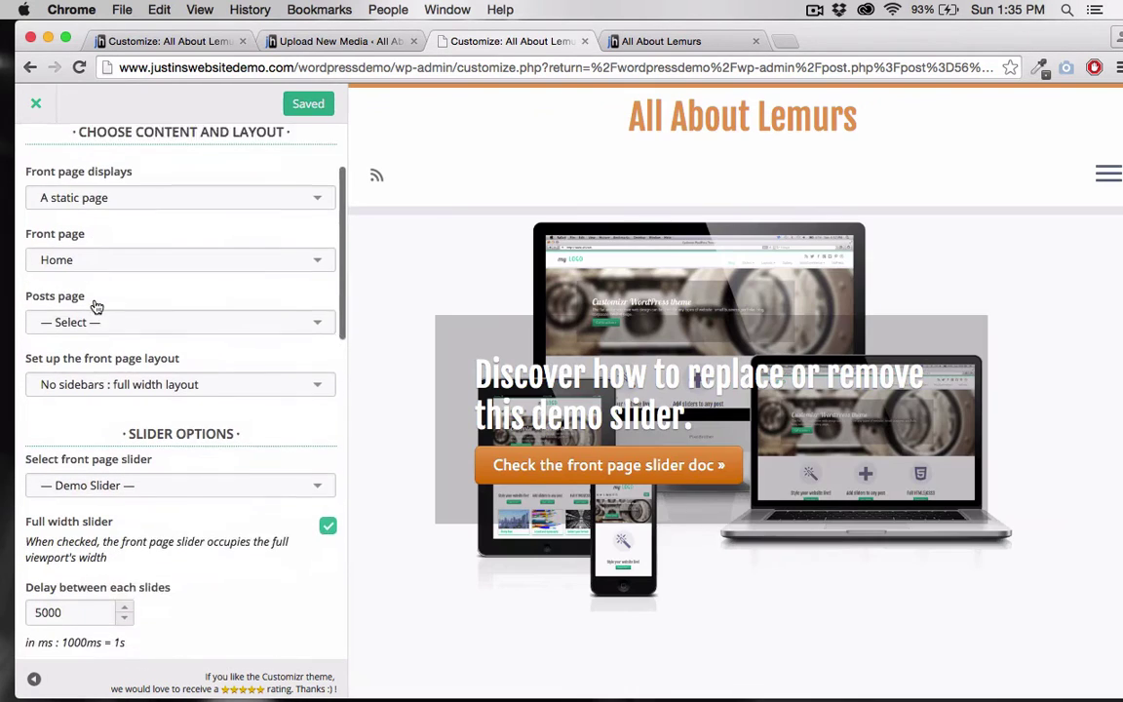
{"action": "scroll", "coordinate": [97, 305], "scroll_direction": "down", "scroll_amount": 2}
{"action": "left_click", "coordinate": [58, 429]}
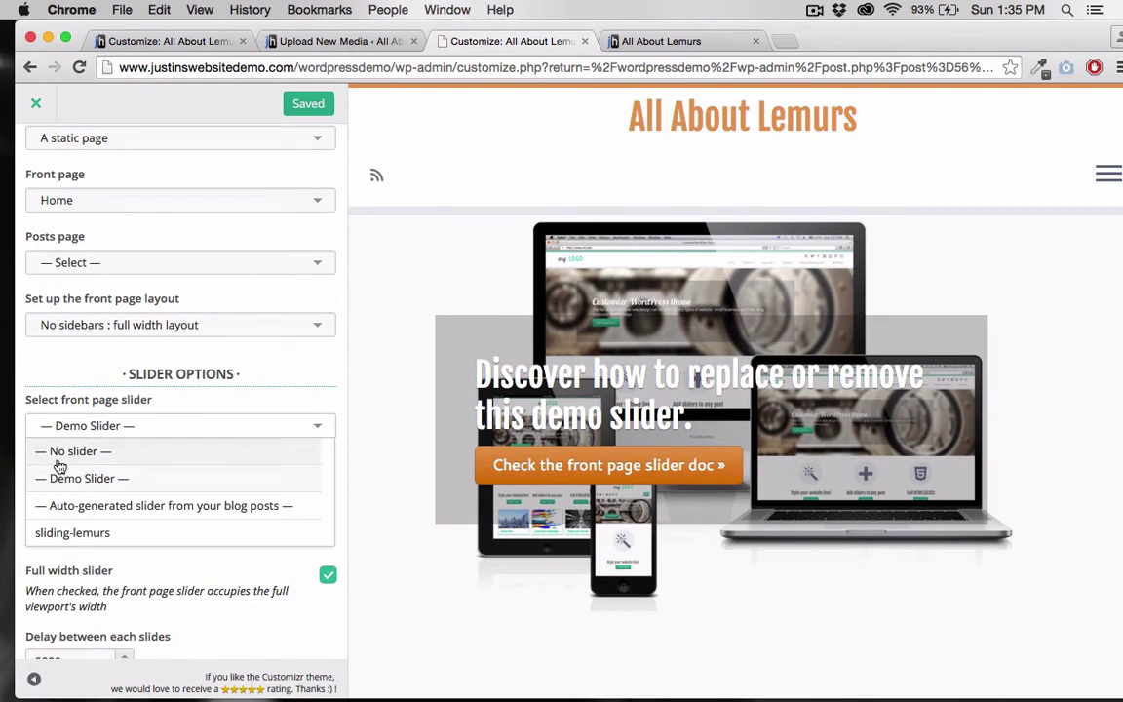
{"action": "left_click", "coordinate": [73, 534]}
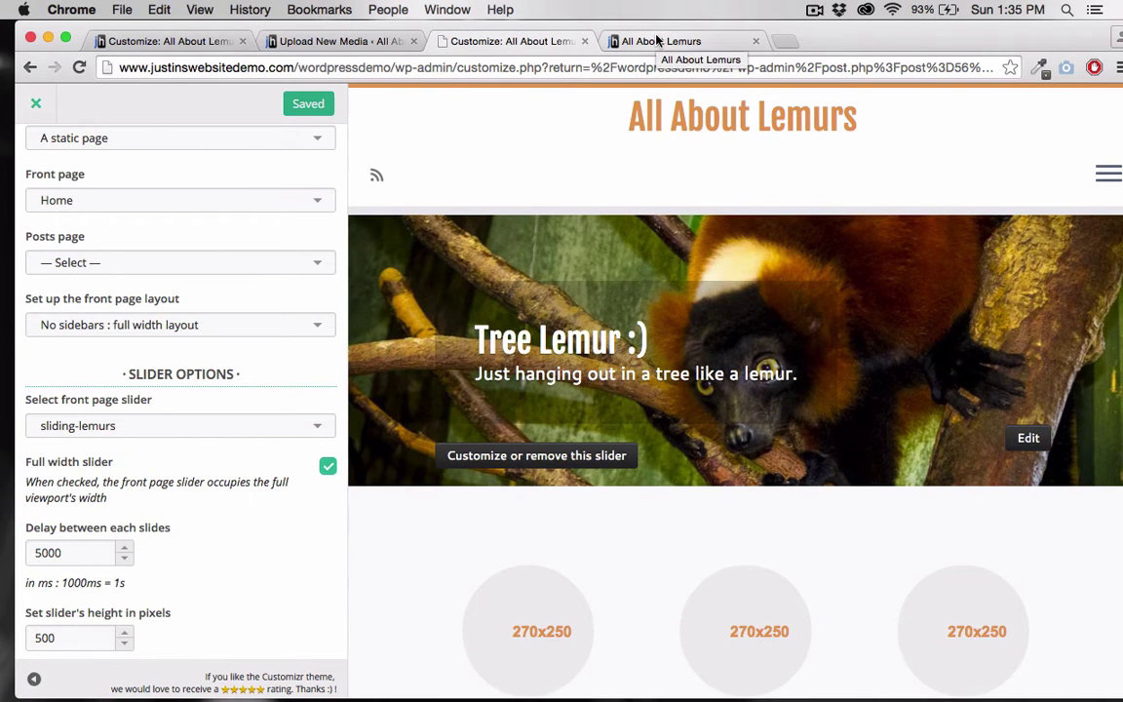
Reload the live front page to show the Tree Lemur slide, then close the customizer.
{"action": "left_click", "coordinate": [657, 40]}
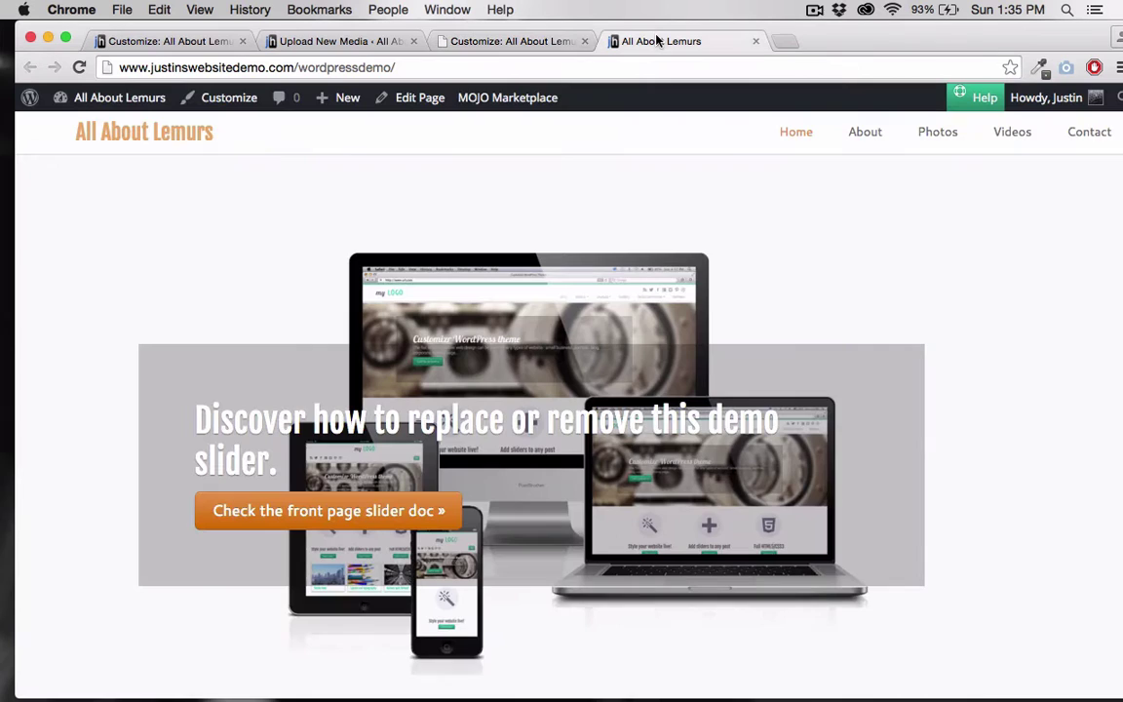
{"action": "key", "text": "super+r"}
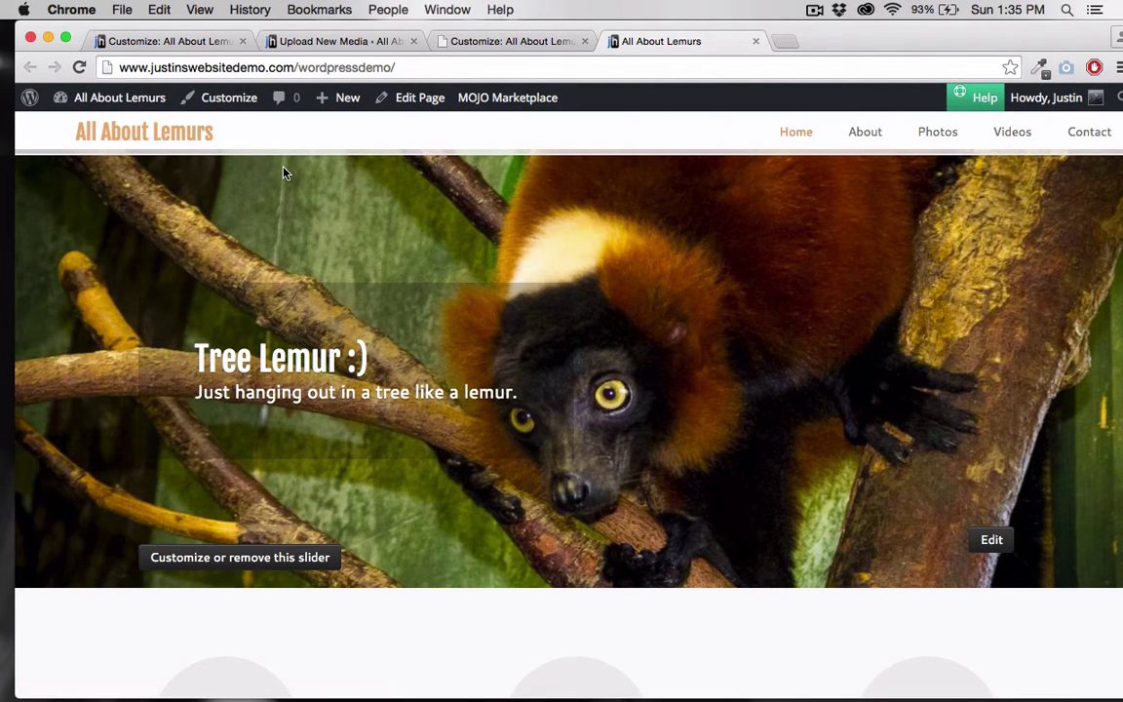
{"action": "left_click", "coordinate": [451, 39]}
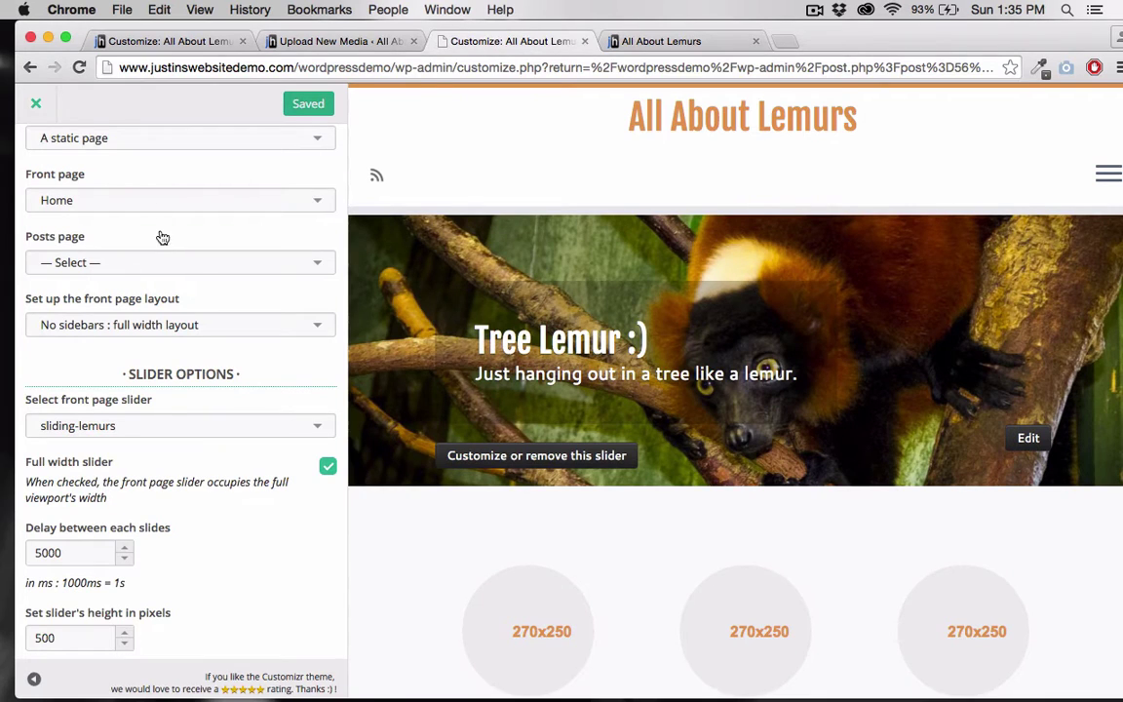
{"action": "left_click", "coordinate": [31, 107]}
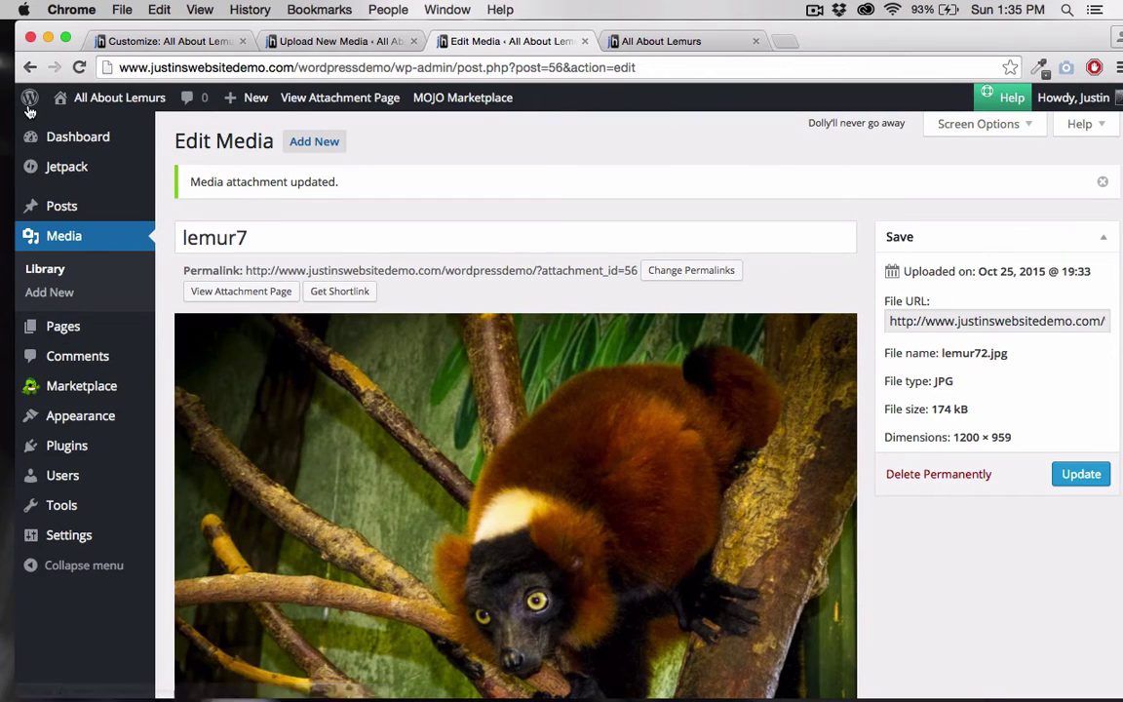
Open the lemur5 image from the Media Library list for editing.
{"action": "mouse_move", "coordinate": [64, 339]}
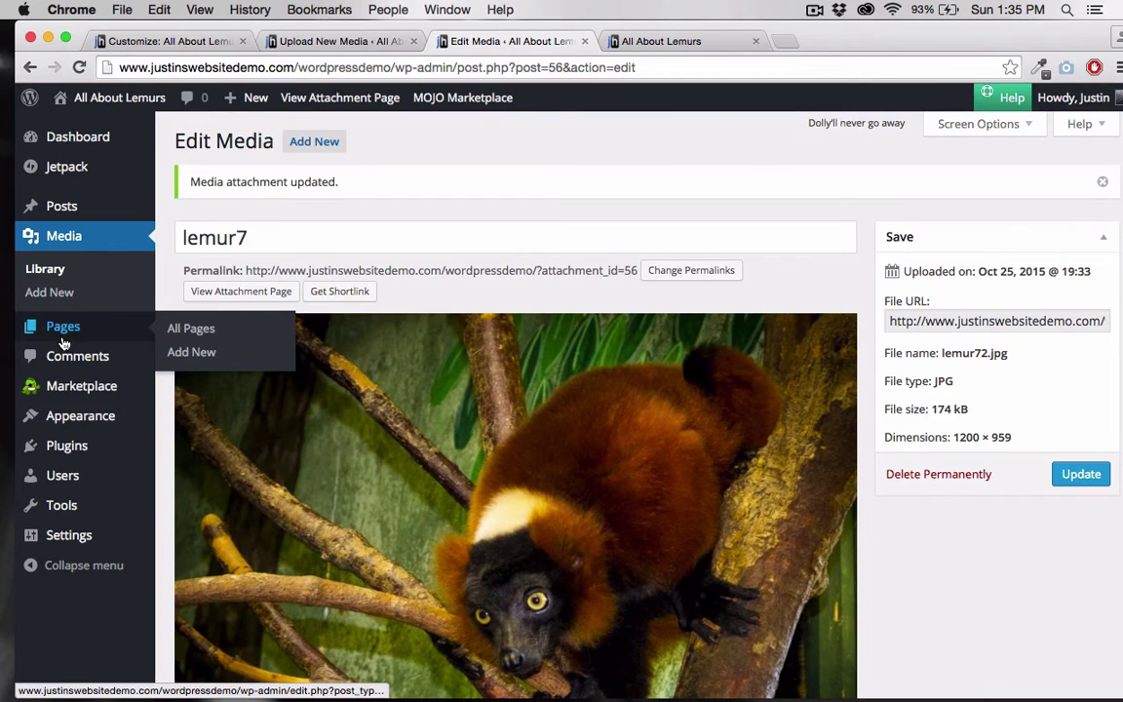
{"action": "left_click", "coordinate": [37, 275]}
{"action": "scroll", "coordinate": [470, 383], "scroll_direction": "down", "scroll_amount": 5}
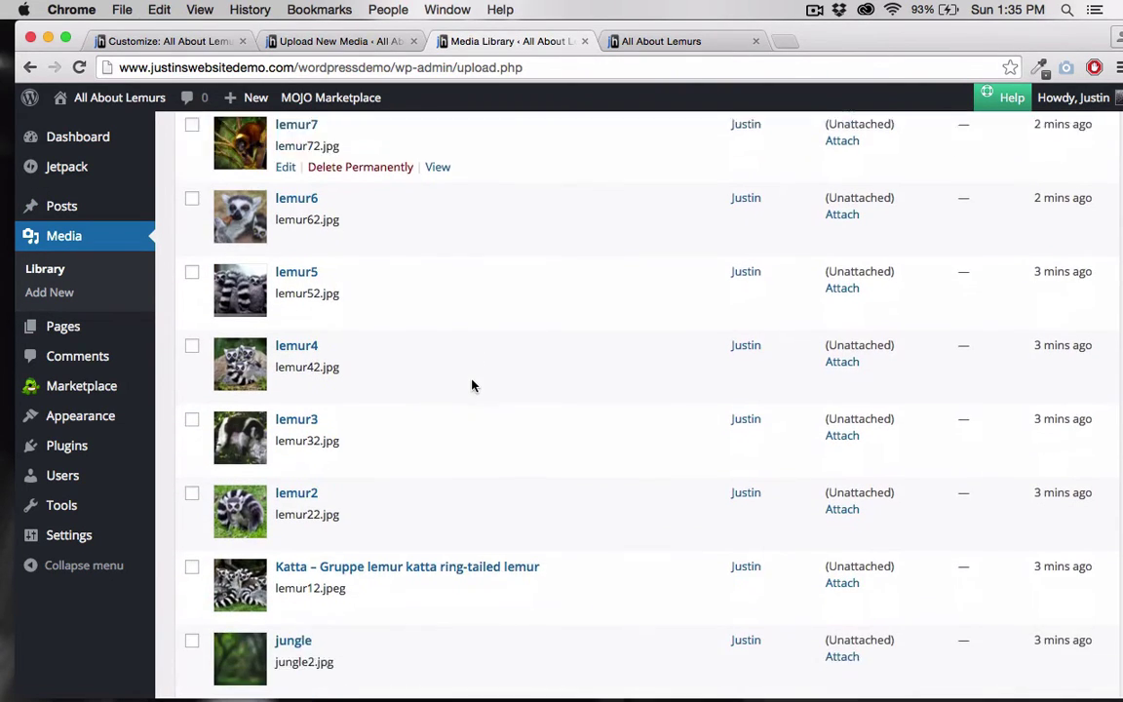
{"action": "mouse_move", "coordinate": [291, 260]}
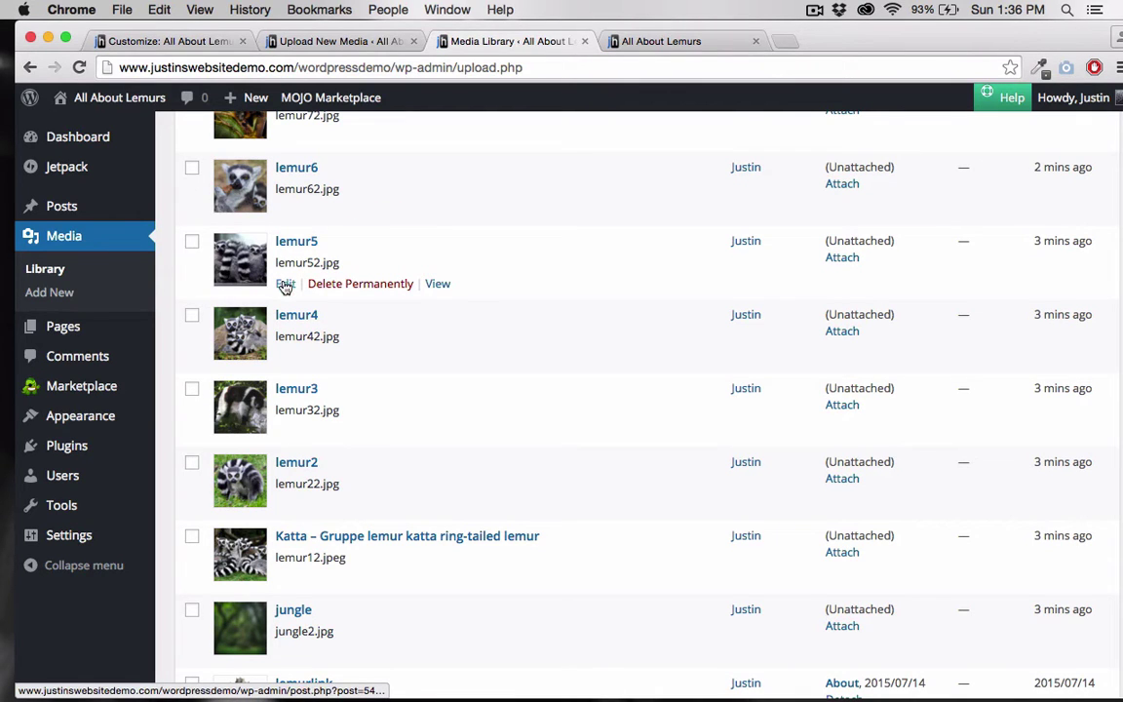
{"action": "left_click", "coordinate": [295, 242]}
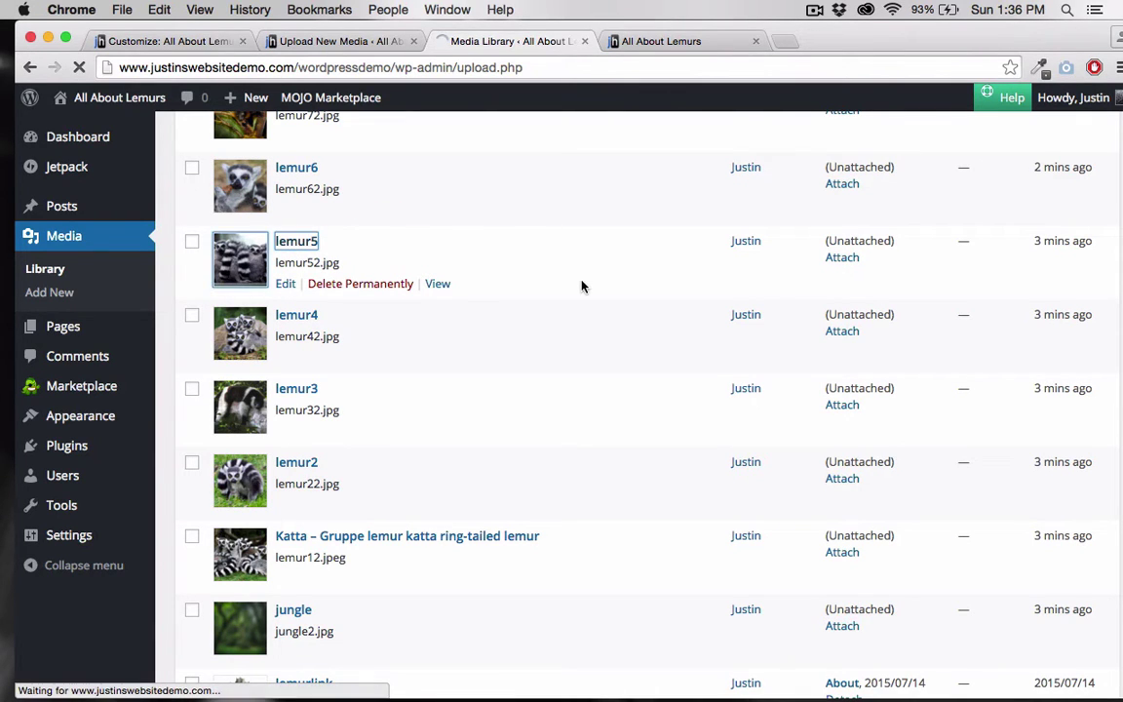
Turn on 'Add to a slider' for lemur5 and assign it to sliding-lemurs.
{"action": "scroll", "coordinate": [506, 402], "scroll_direction": "down", "scroll_amount": 10}
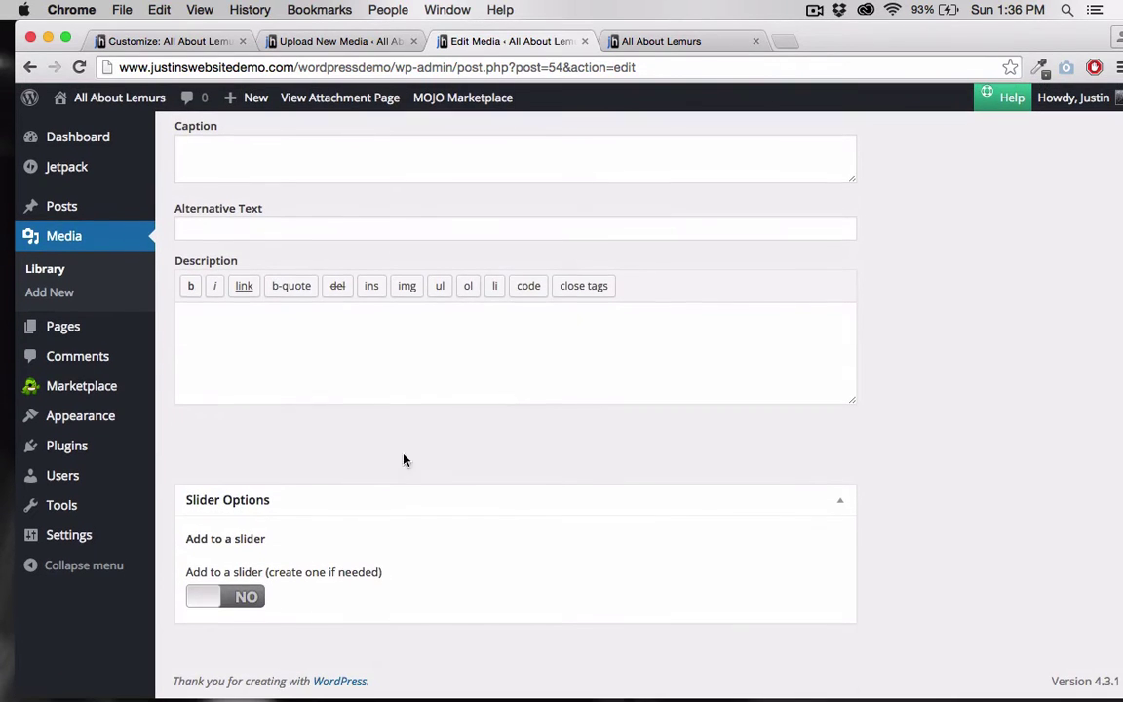
{"action": "left_click", "coordinate": [216, 593]}
{"action": "scroll", "coordinate": [289, 643], "scroll_direction": "down", "scroll_amount": 5}
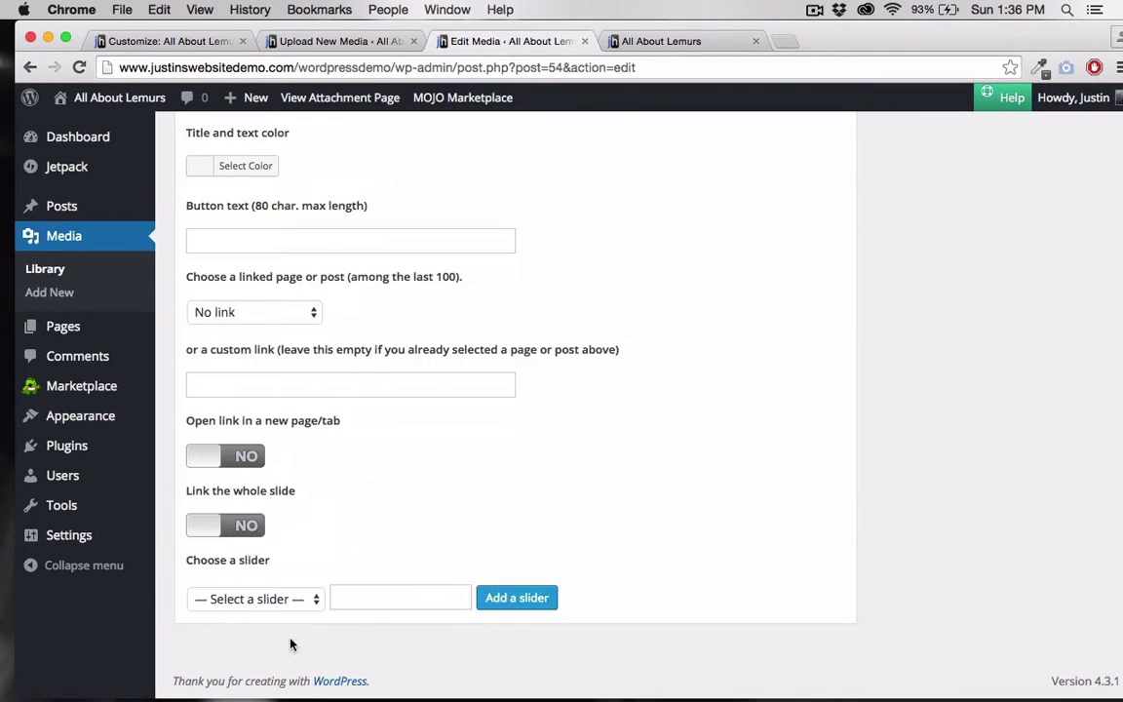
{"action": "left_click", "coordinate": [248, 598]}
{"action": "left_click", "coordinate": [251, 616]}
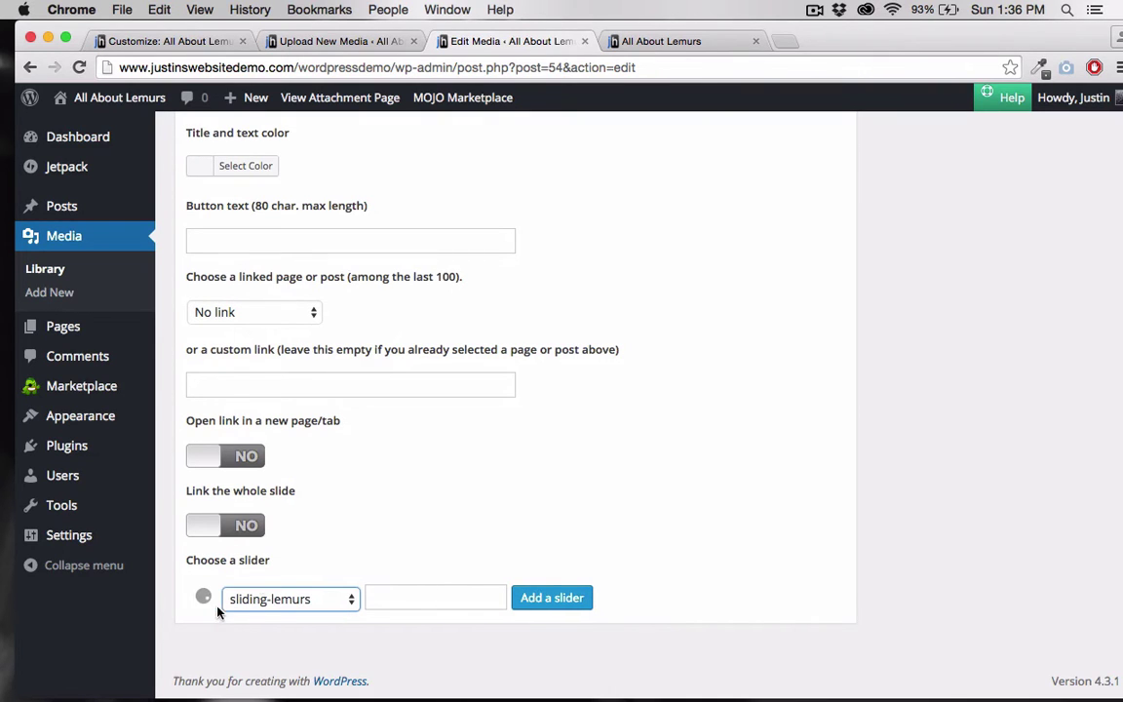
{"action": "scroll", "coordinate": [384, 501], "scroll_direction": "down", "scroll_amount": 3}
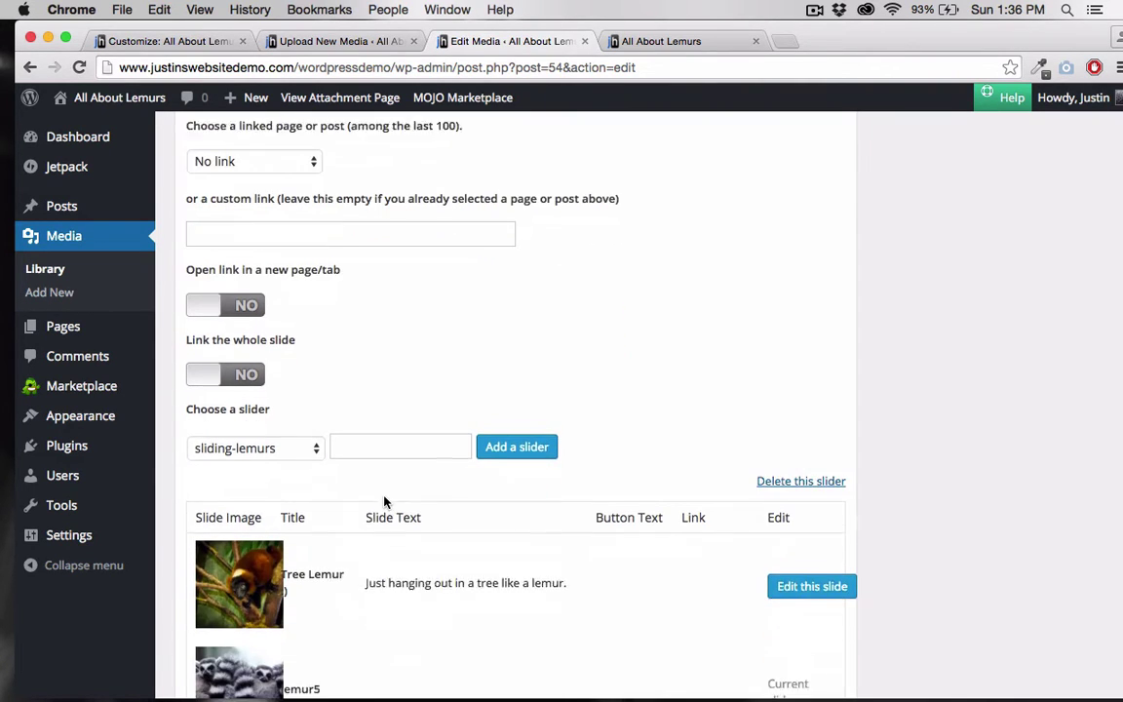
{"action": "scroll", "coordinate": [306, 434], "scroll_direction": "up", "scroll_amount": 8}
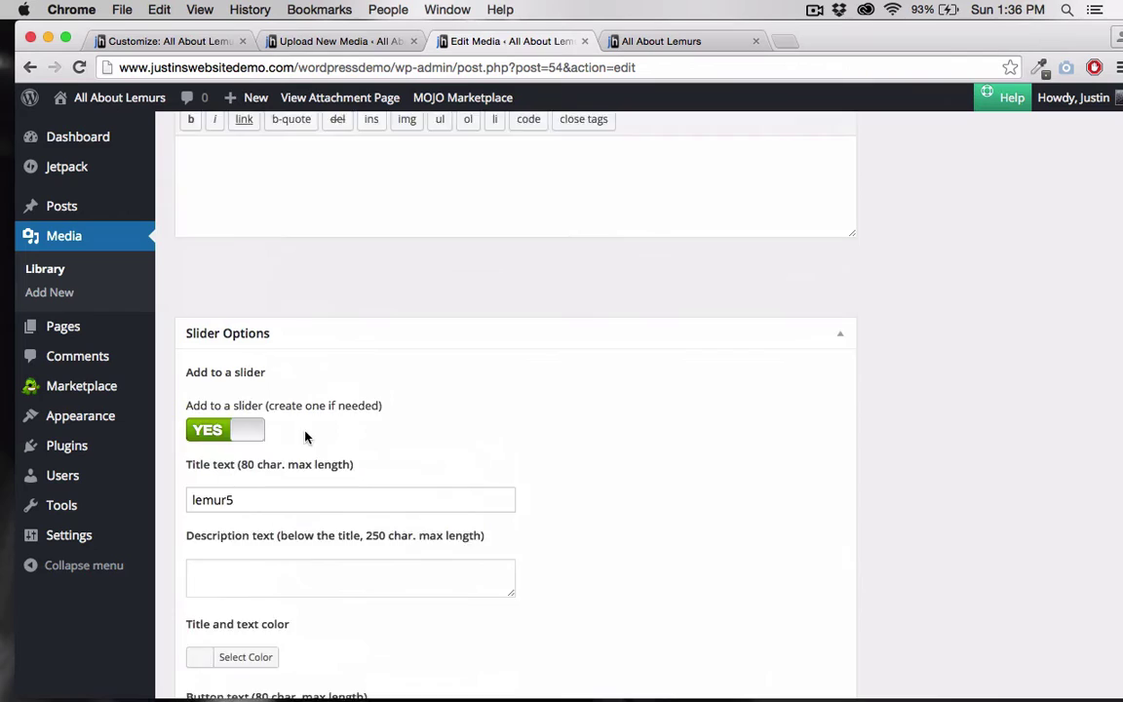
Title the slide 'Lemur Friends :)', add the 'Just hanging out with lemurs…' description, and update.
{"action": "triple_click", "coordinate": [305, 466]}
{"action": "type", "text": "Lemur Friends :"}
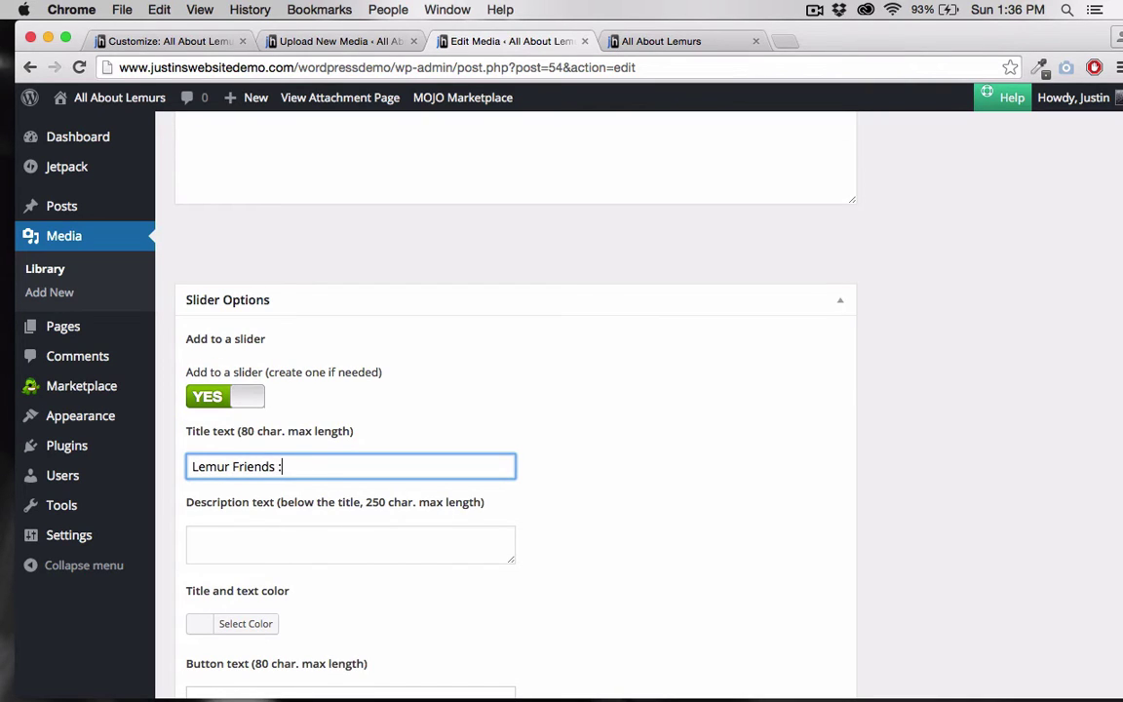
{"action": "type", "text": ")"}
{"action": "left_click", "coordinate": [394, 538]}
{"action": "type", "text": "Just hanging out with lemurs like lemurs do :)"}
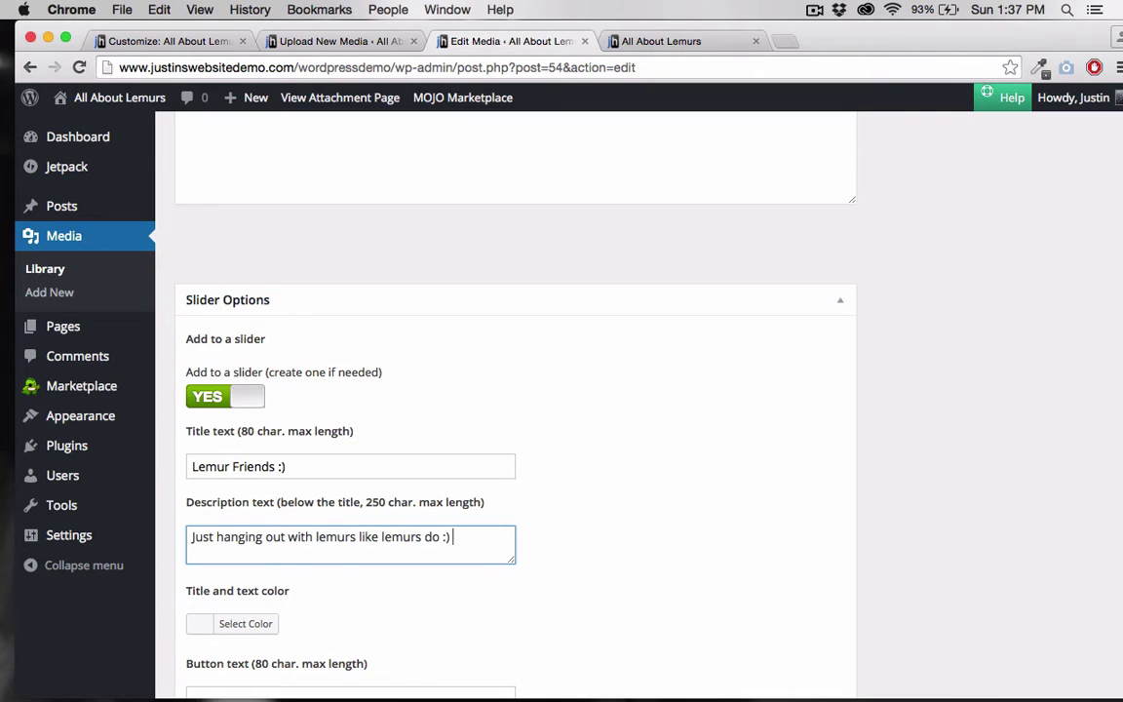
{"action": "scroll", "coordinate": [515, 390], "scroll_direction": "up", "scroll_amount": 15}
{"action": "left_click", "coordinate": [1081, 208]}
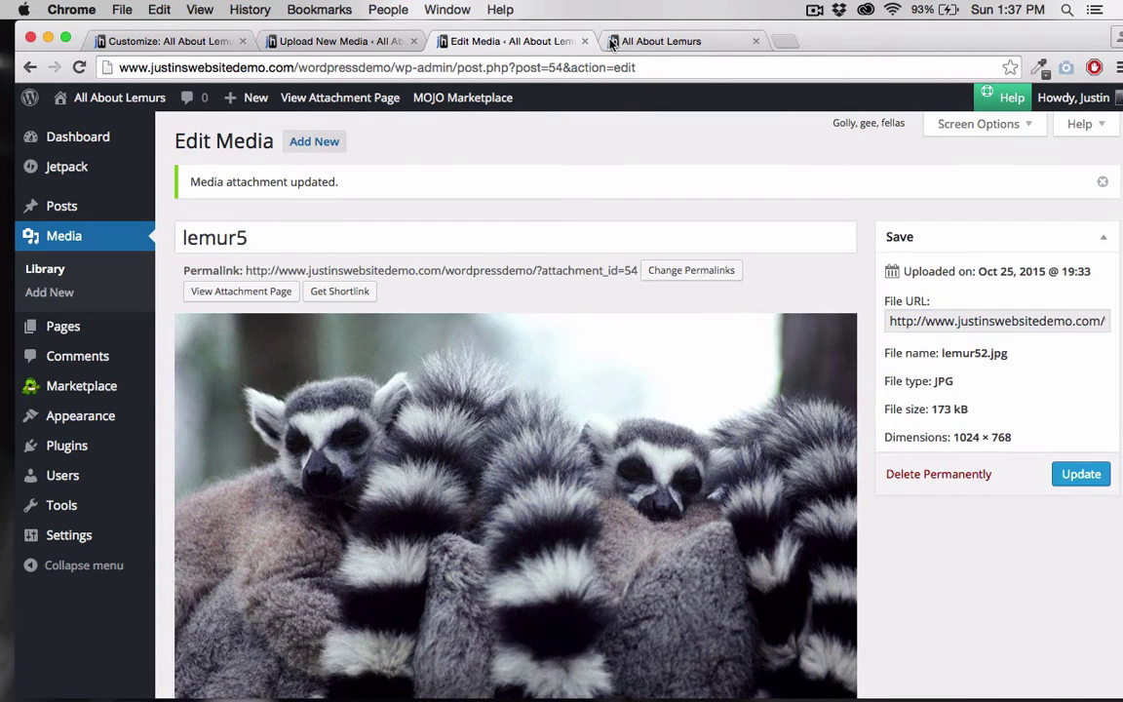
On the live front page, advance the slider through the Tree Lemur and Lemur Friends slides.
{"action": "left_click", "coordinate": [646, 44]}
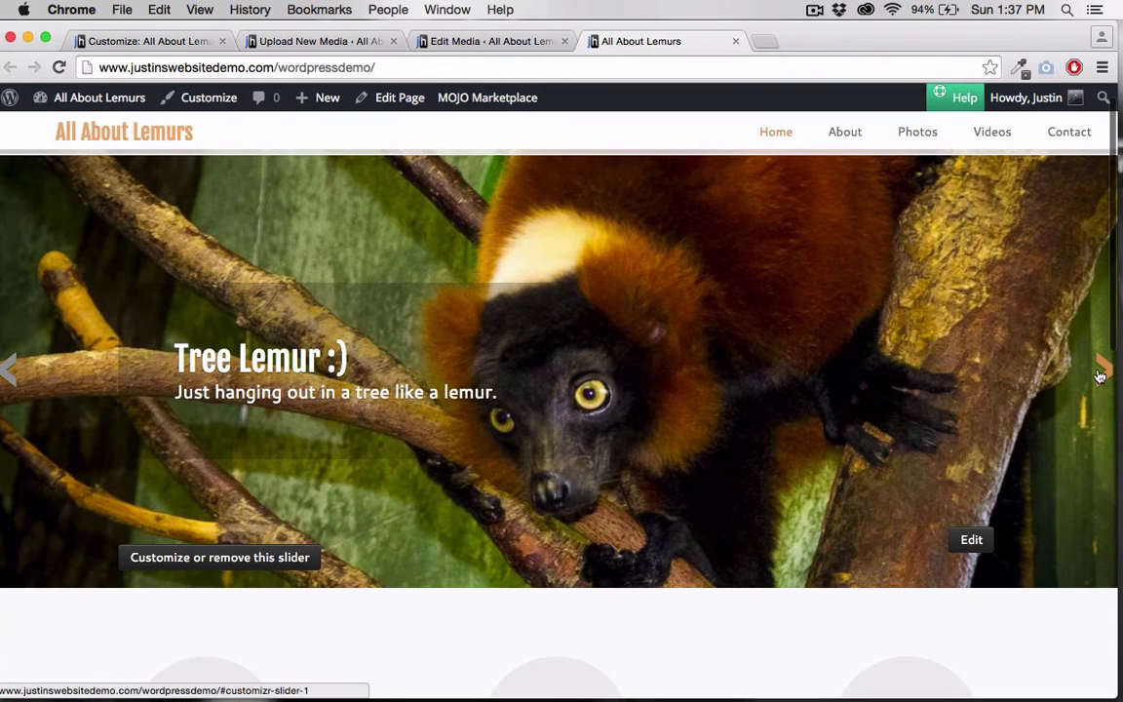
{"action": "left_click", "coordinate": [1118, 373]}
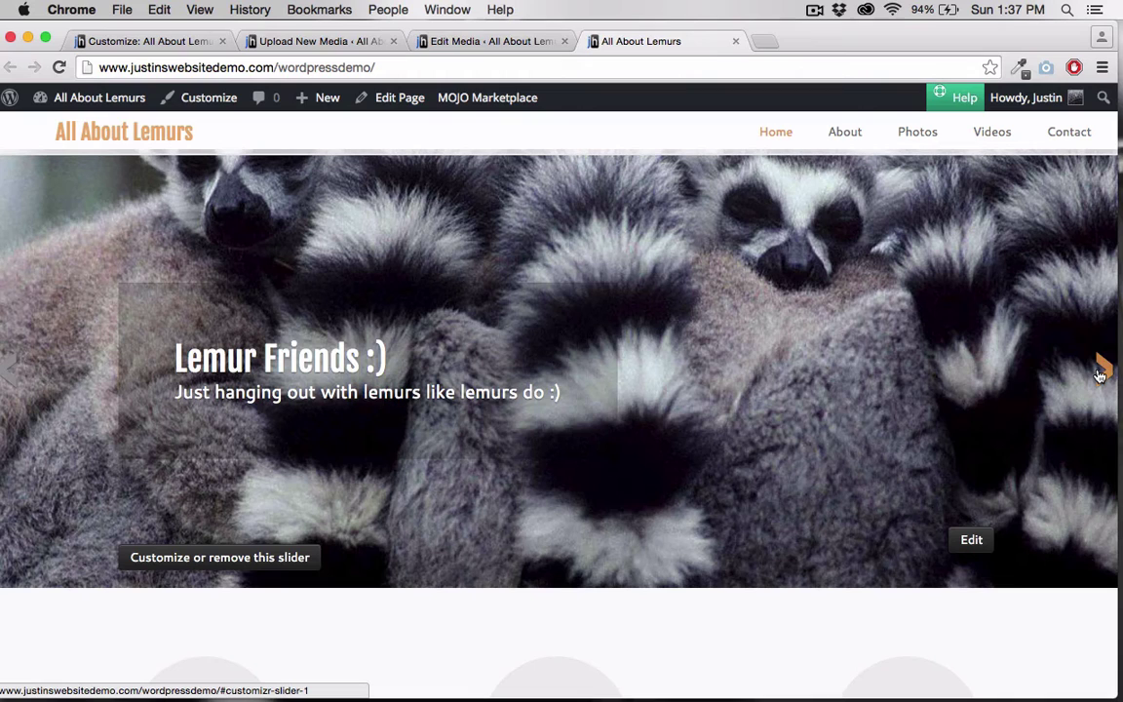
{"action": "left_click", "coordinate": [1100, 374]}
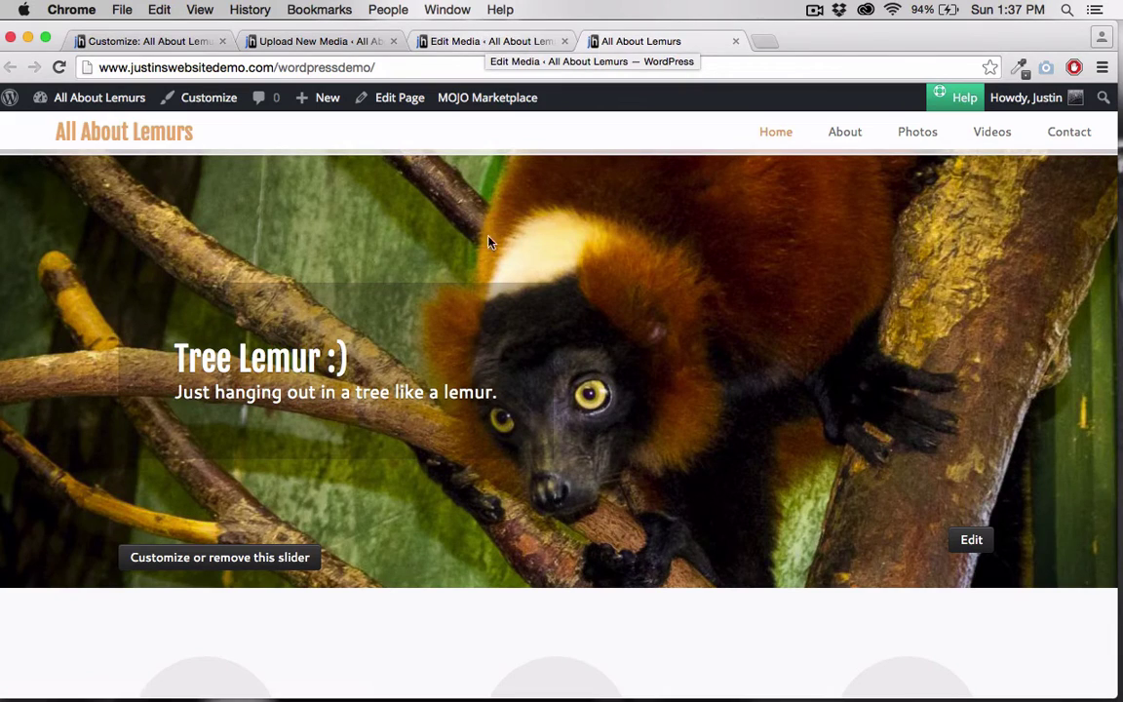
{"action": "scroll", "coordinate": [489, 443], "scroll_direction": "down", "scroll_amount": 5}
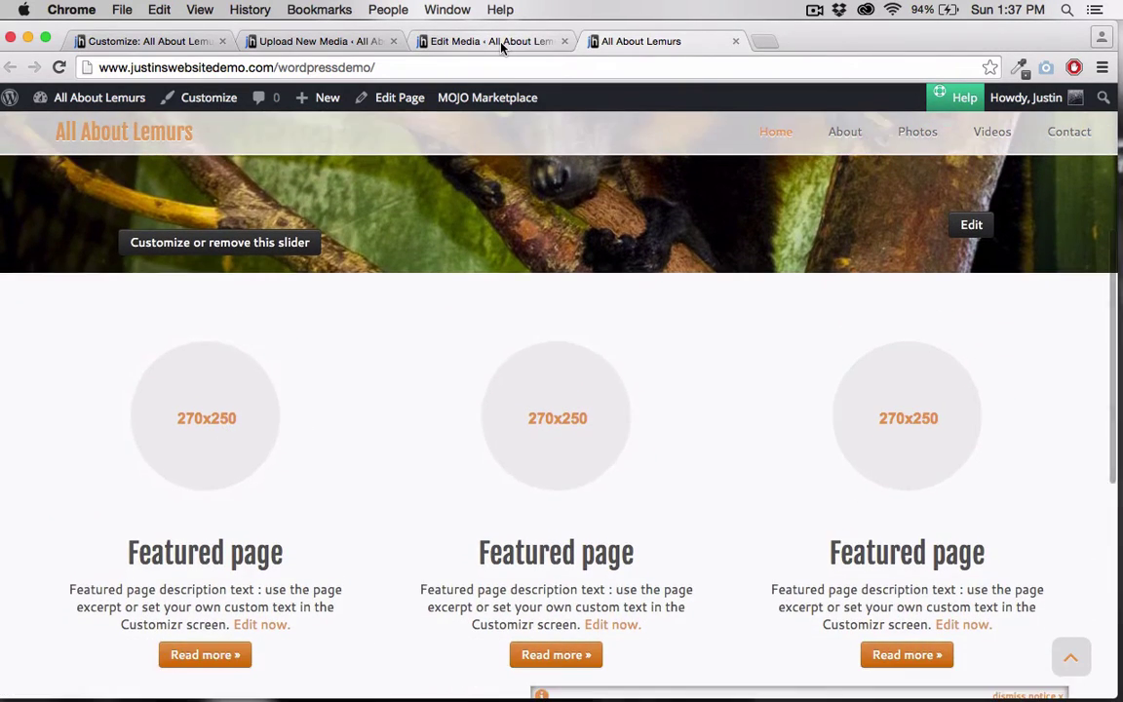
Return to the lemur5 Edit Media page and open the customizer's front page options.
{"action": "left_click", "coordinate": [501, 43]}
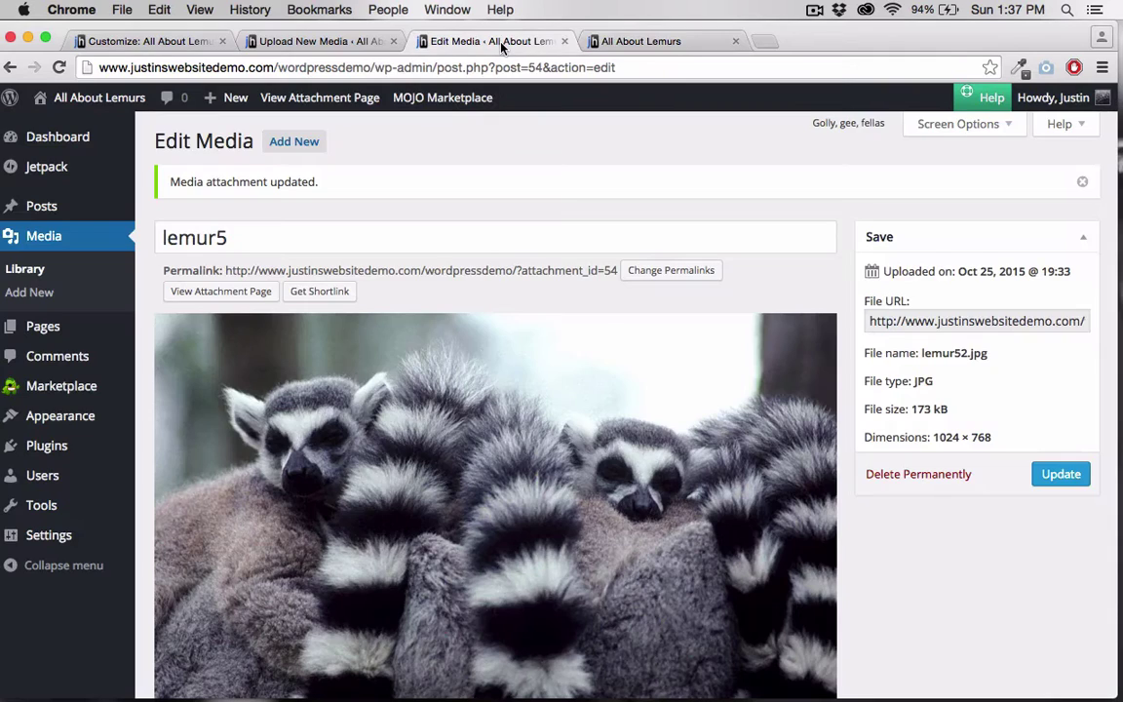
{"action": "mouse_move", "coordinate": [38, 419]}
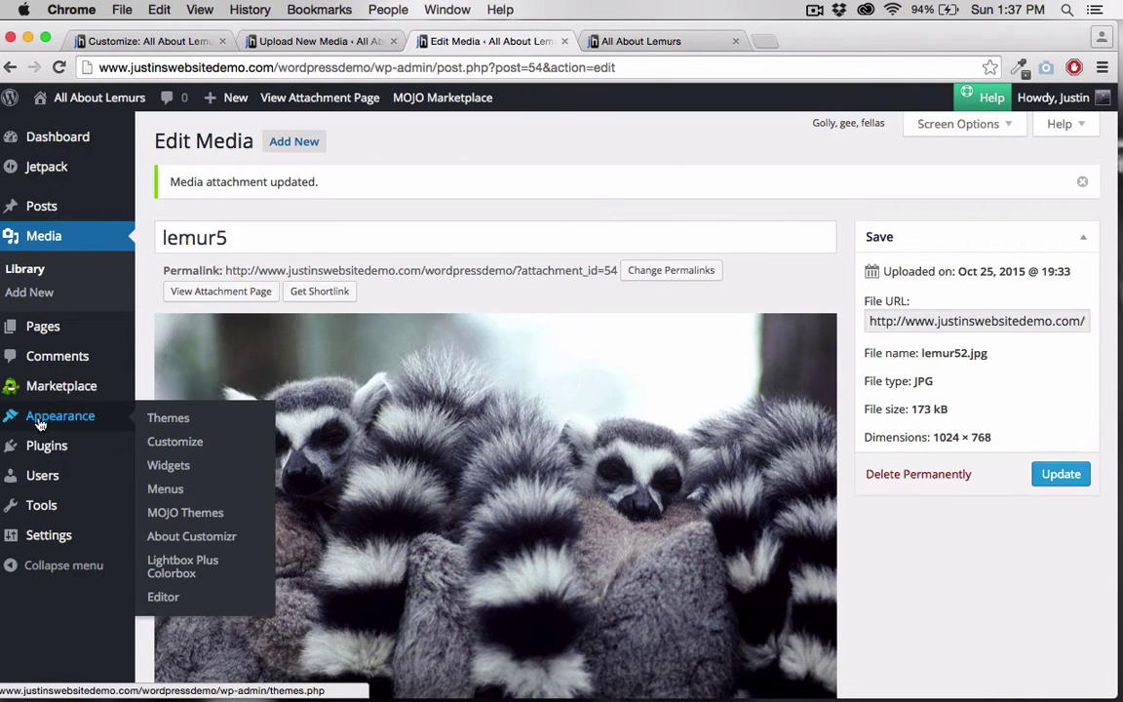
{"action": "left_click", "coordinate": [156, 444]}
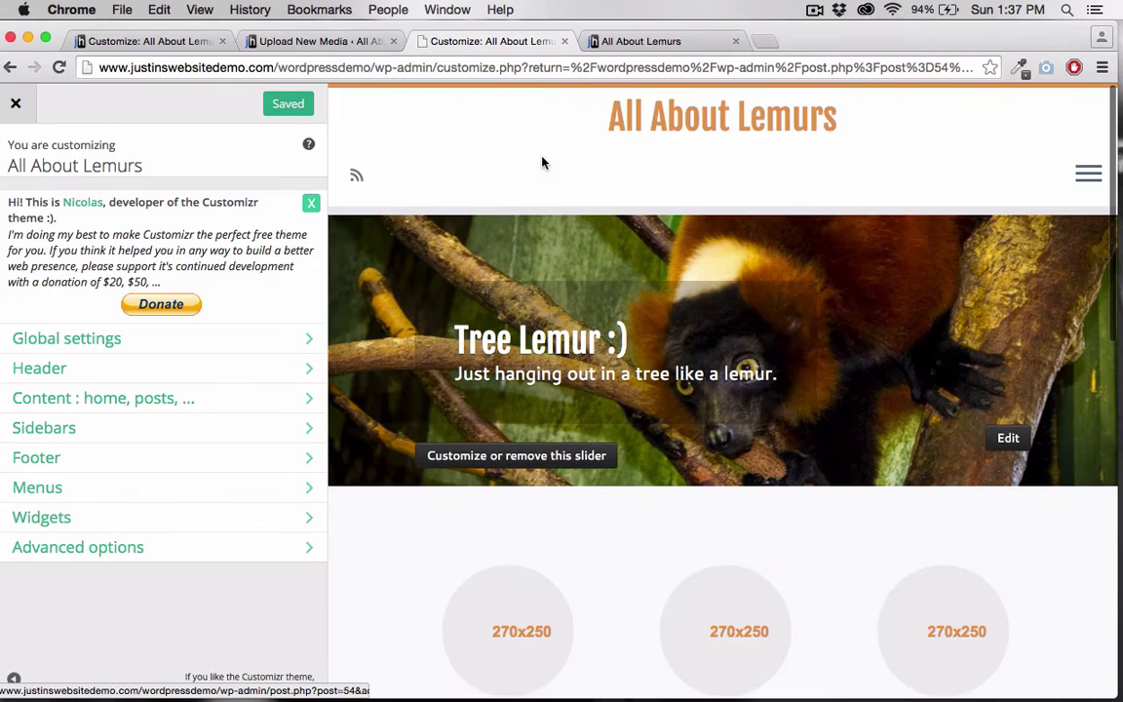
{"action": "left_click", "coordinate": [109, 400]}
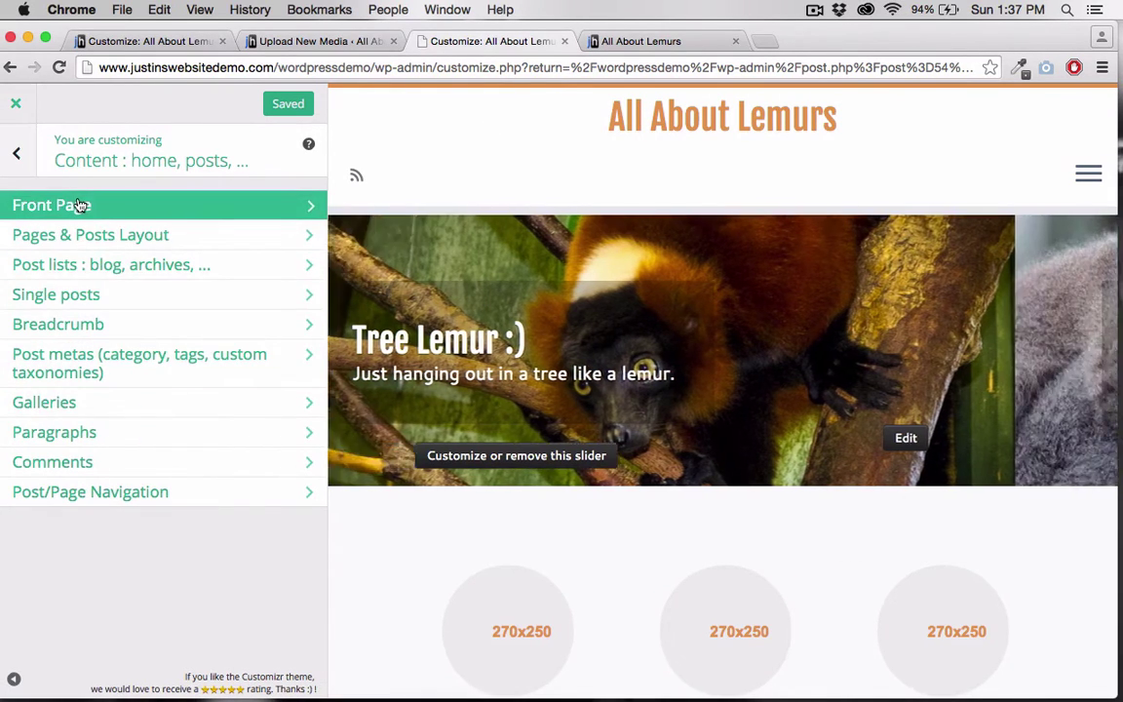
{"action": "left_click", "coordinate": [80, 205]}
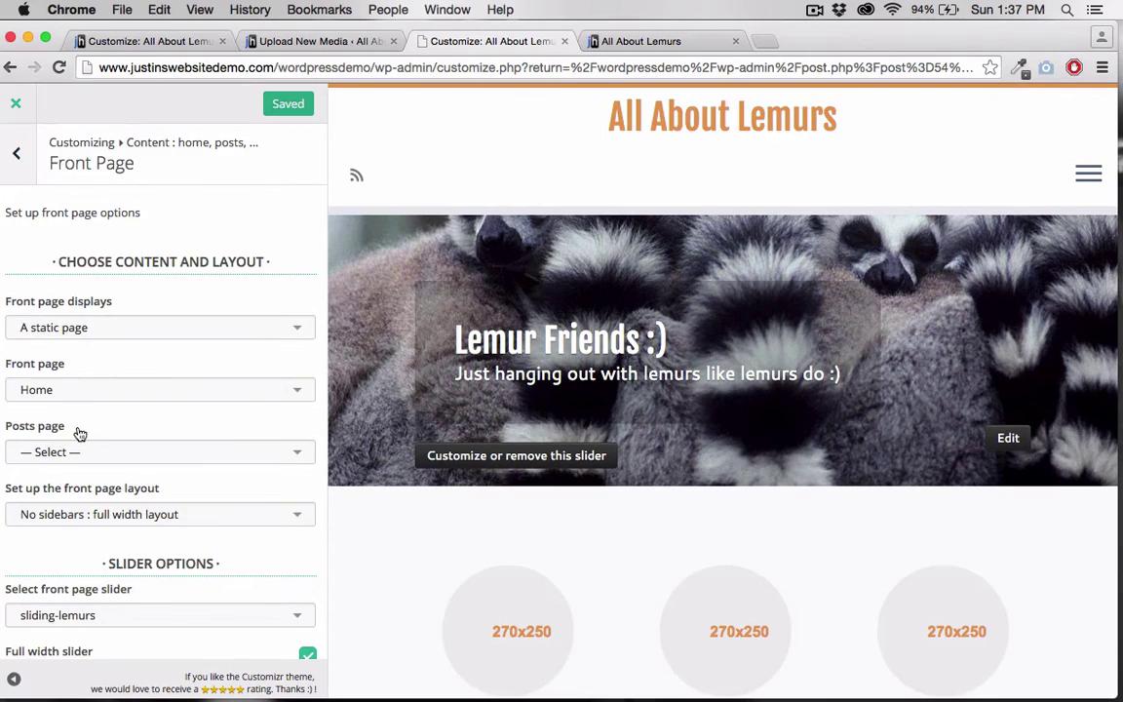
{"action": "scroll", "coordinate": [80, 433], "scroll_direction": "down", "scroll_amount": 10}
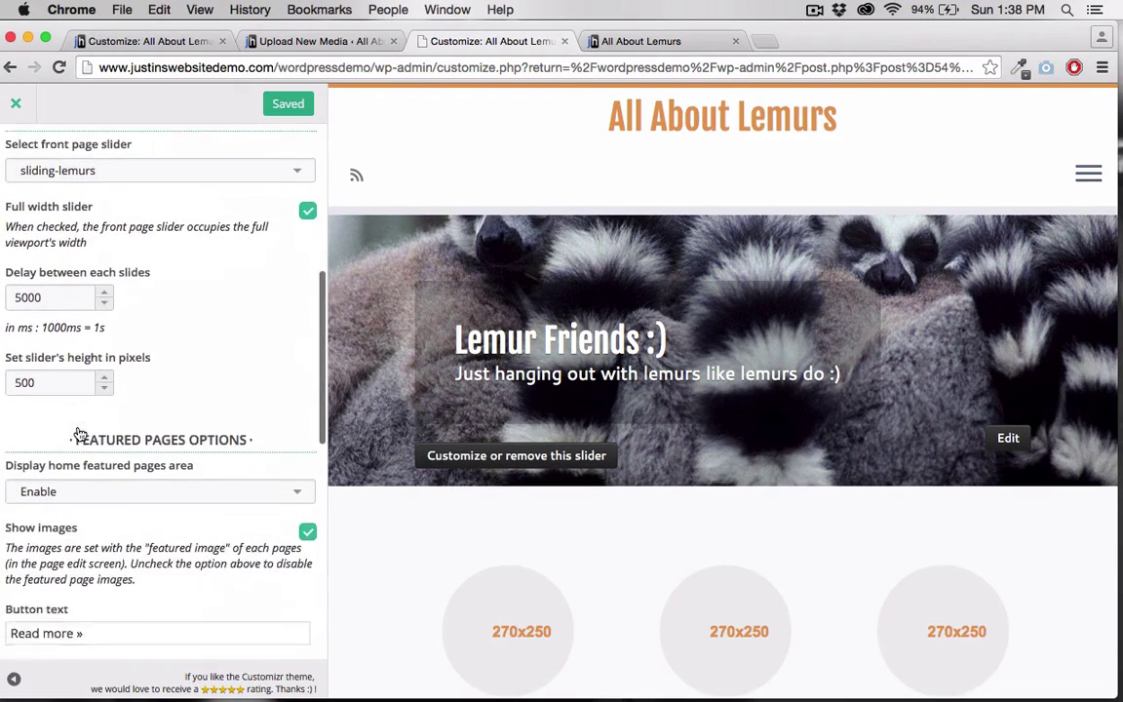
{"action": "scroll", "coordinate": [80, 434], "scroll_direction": "down", "scroll_amount": 6}
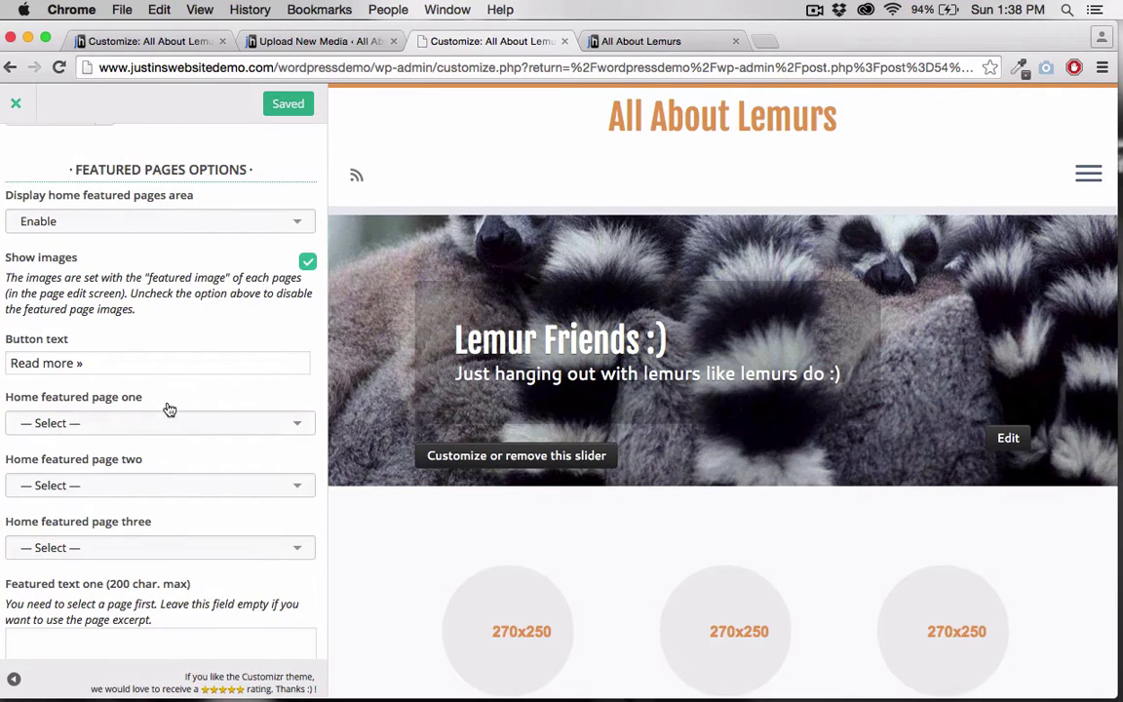
{"action": "scroll", "coordinate": [171, 409], "scroll_direction": "down", "scroll_amount": 2}
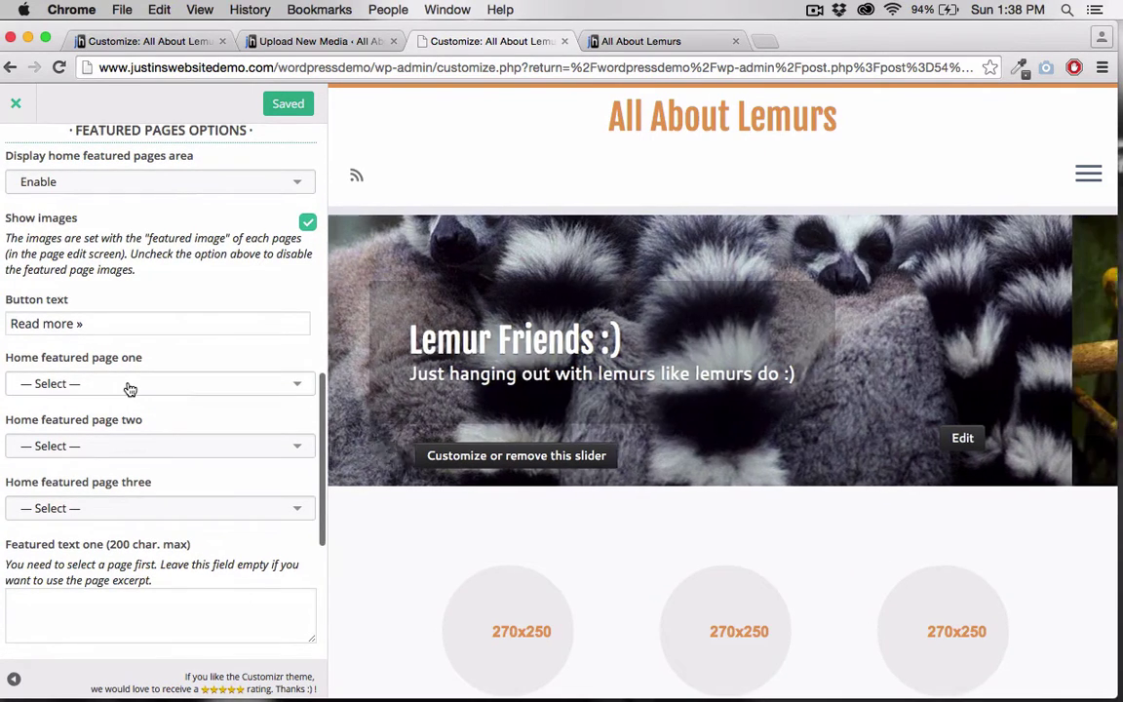
Choose About, Photos and Videos for featured pages one to three and Save & Publish.
{"action": "left_click", "coordinate": [129, 387]}
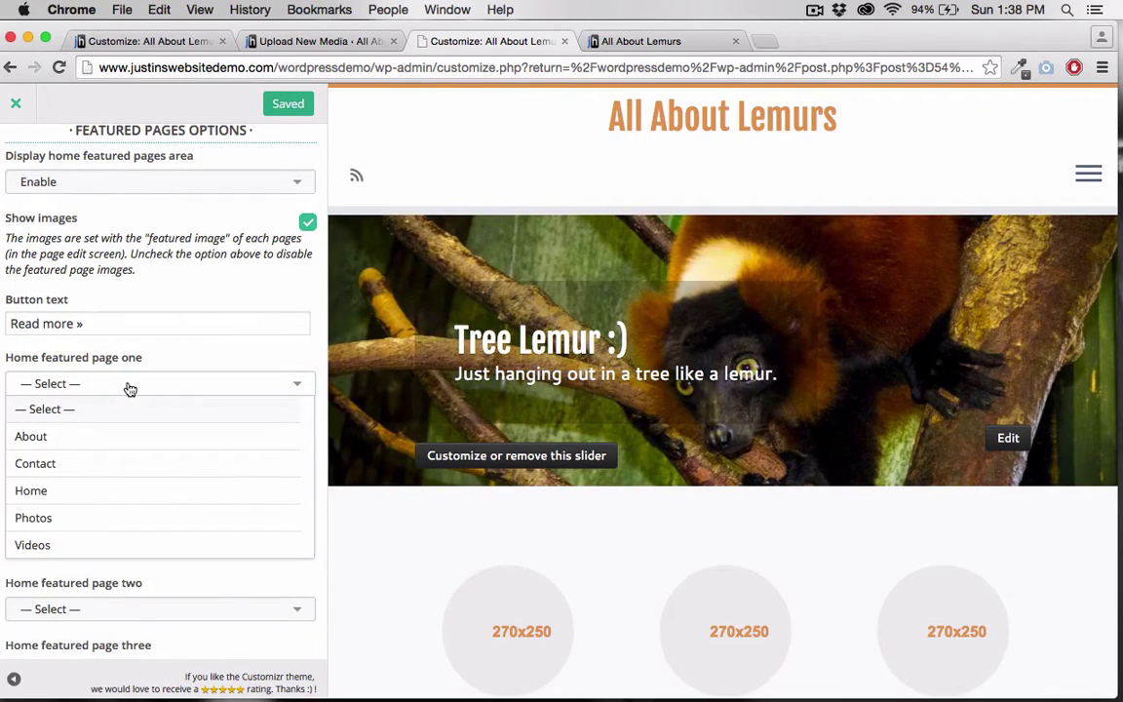
{"action": "left_click", "coordinate": [50, 436]}
{"action": "left_click", "coordinate": [110, 445]}
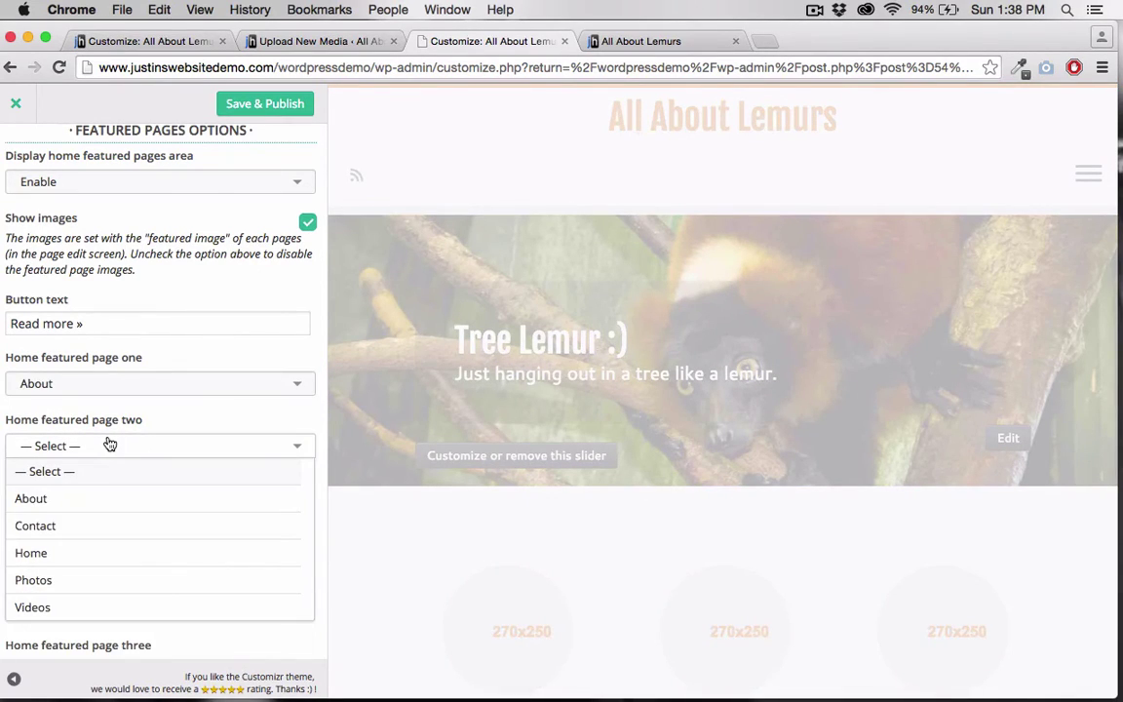
{"action": "left_click", "coordinate": [48, 578]}
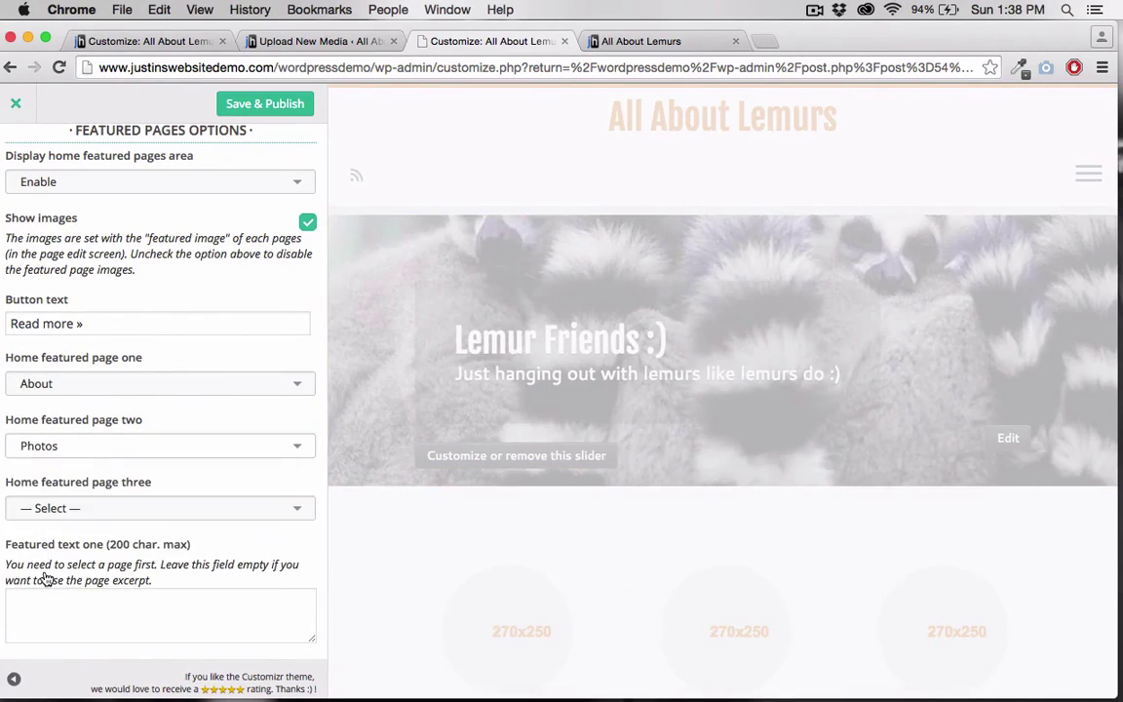
{"action": "left_click", "coordinate": [133, 509]}
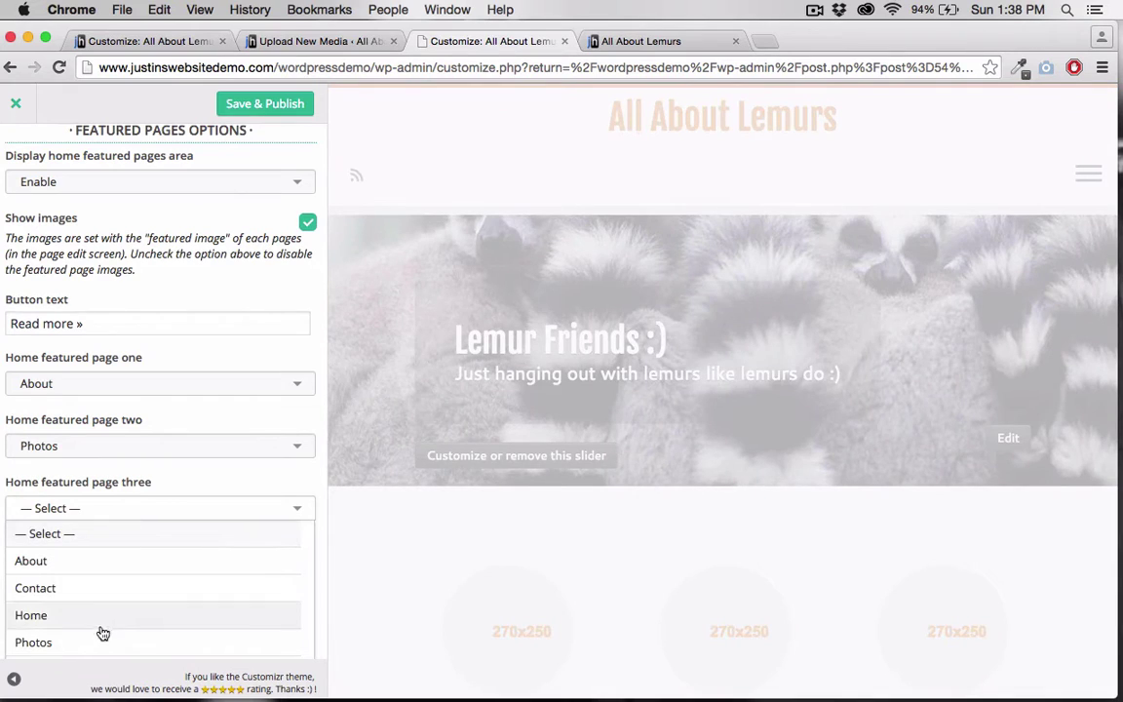
{"action": "scroll", "coordinate": [101, 644], "scroll_direction": "down", "scroll_amount": 2}
{"action": "left_click", "coordinate": [46, 596]}
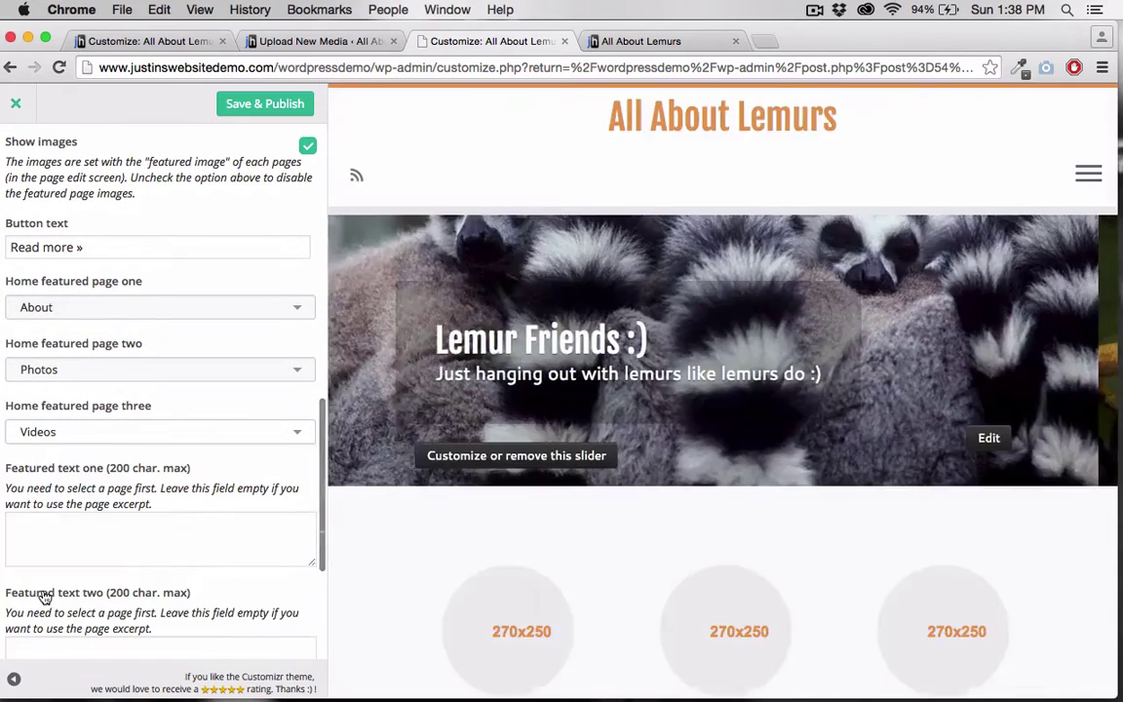
{"action": "left_click", "coordinate": [260, 103]}
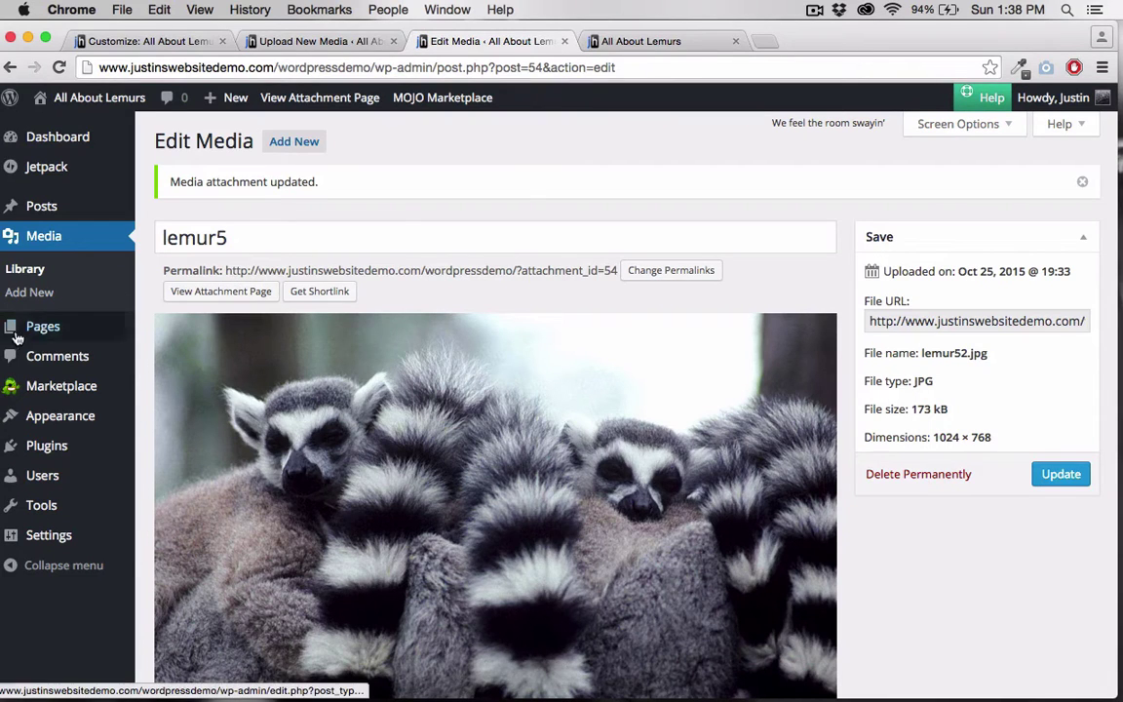
Set lemur6, the leaf-chewing lemur, as About's featured image, update, and go back to Pages.
{"action": "left_click", "coordinate": [19, 331]}
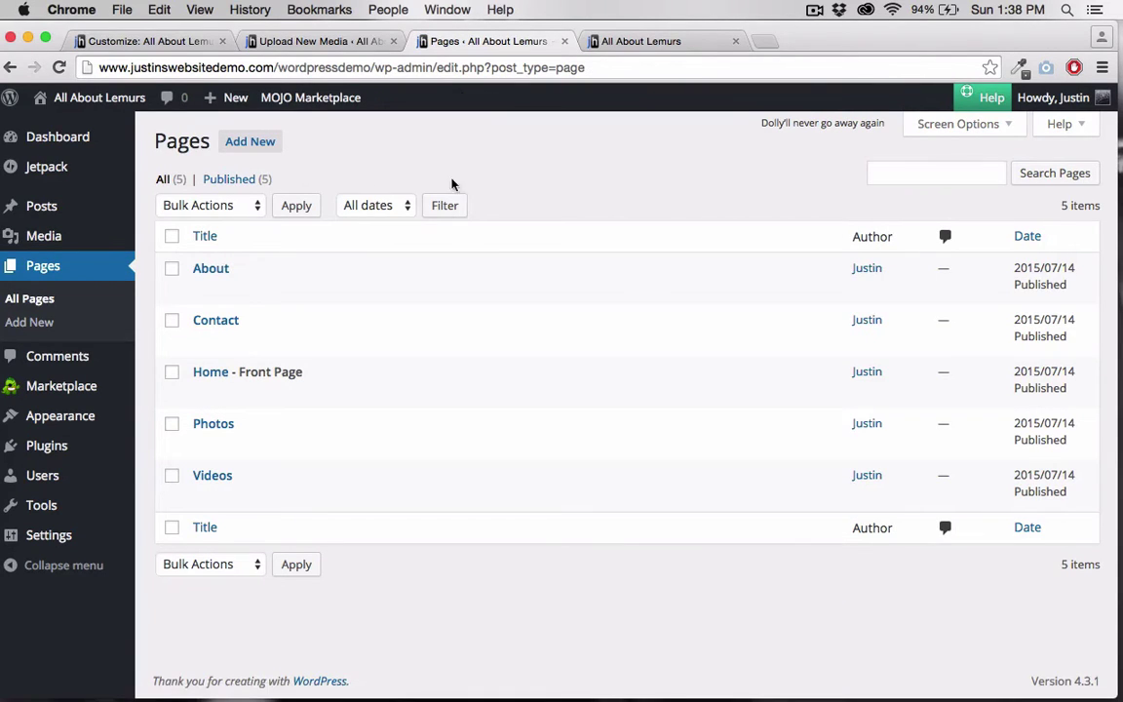
{"action": "left_click", "coordinate": [203, 269]}
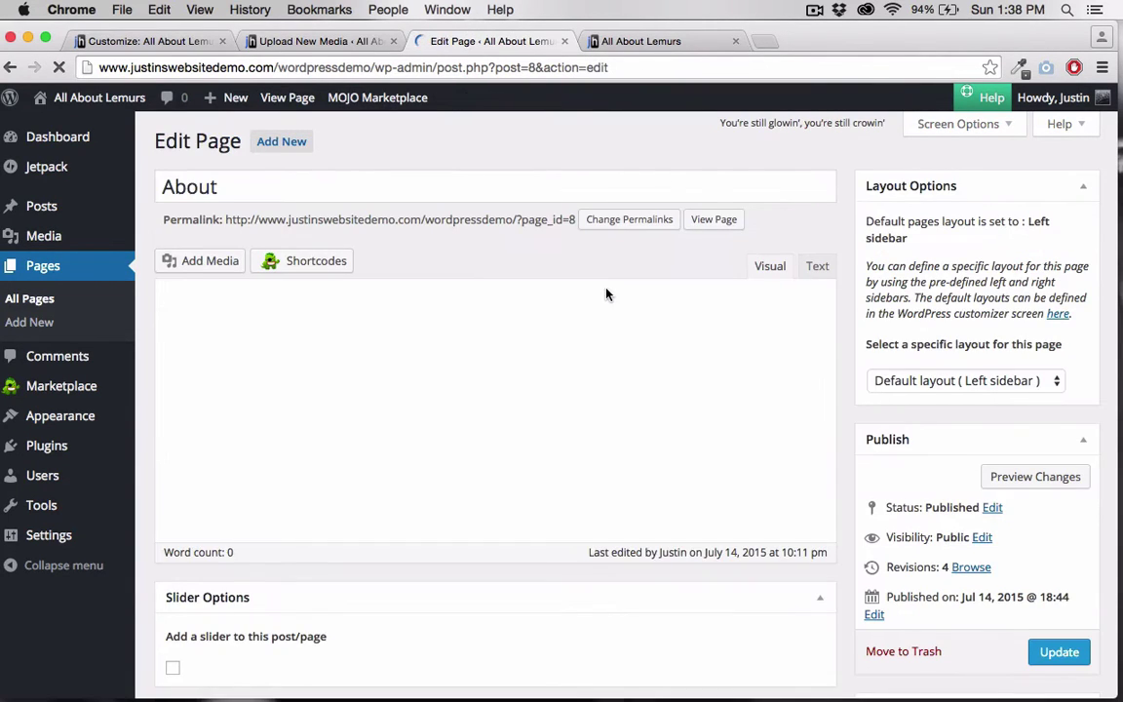
{"action": "scroll", "coordinate": [605, 294], "scroll_direction": "down", "scroll_amount": 5}
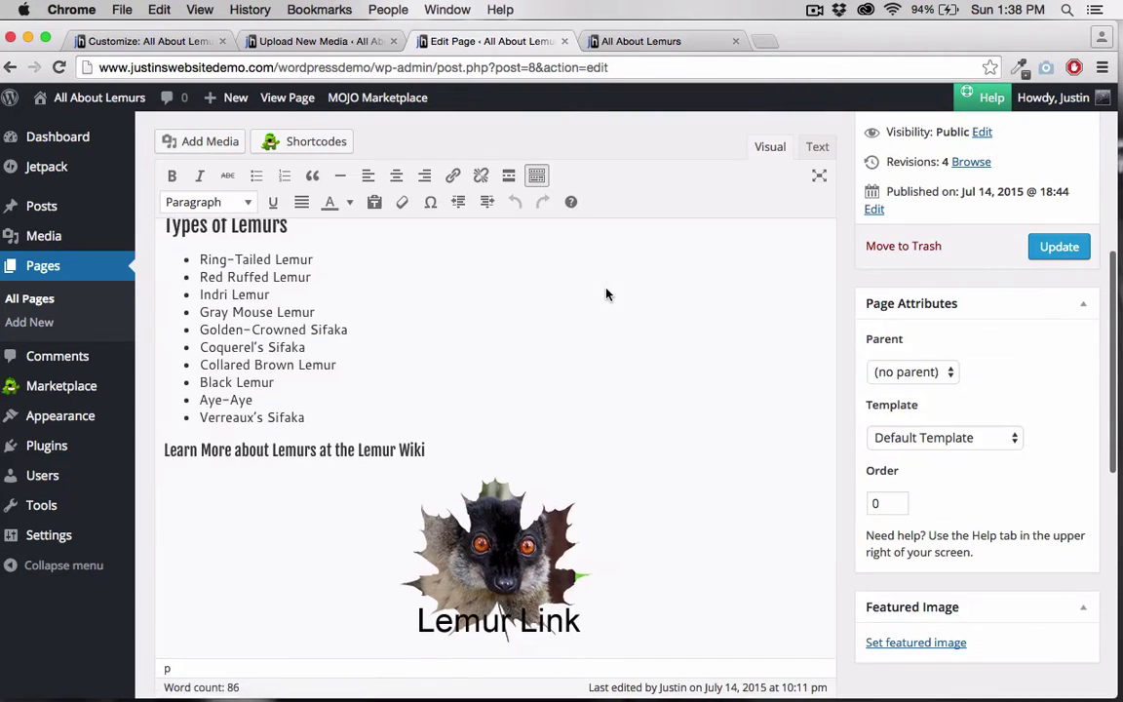
{"action": "scroll", "coordinate": [1010, 477], "scroll_direction": "down", "scroll_amount": 2}
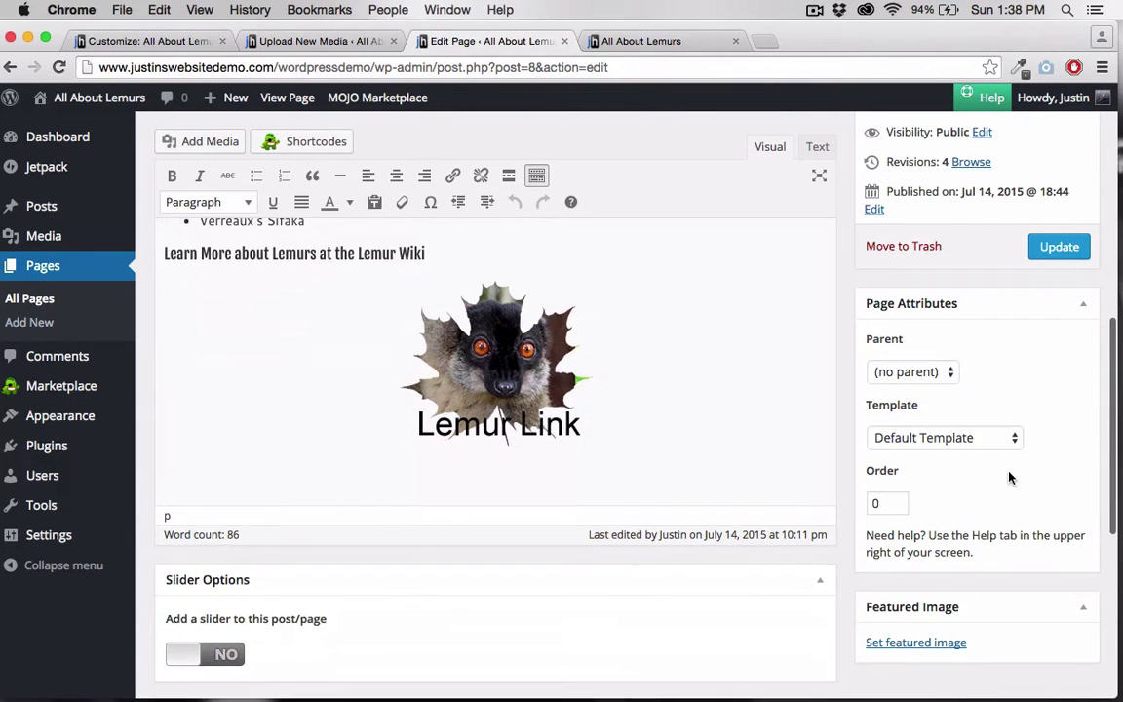
{"action": "left_click", "coordinate": [891, 644]}
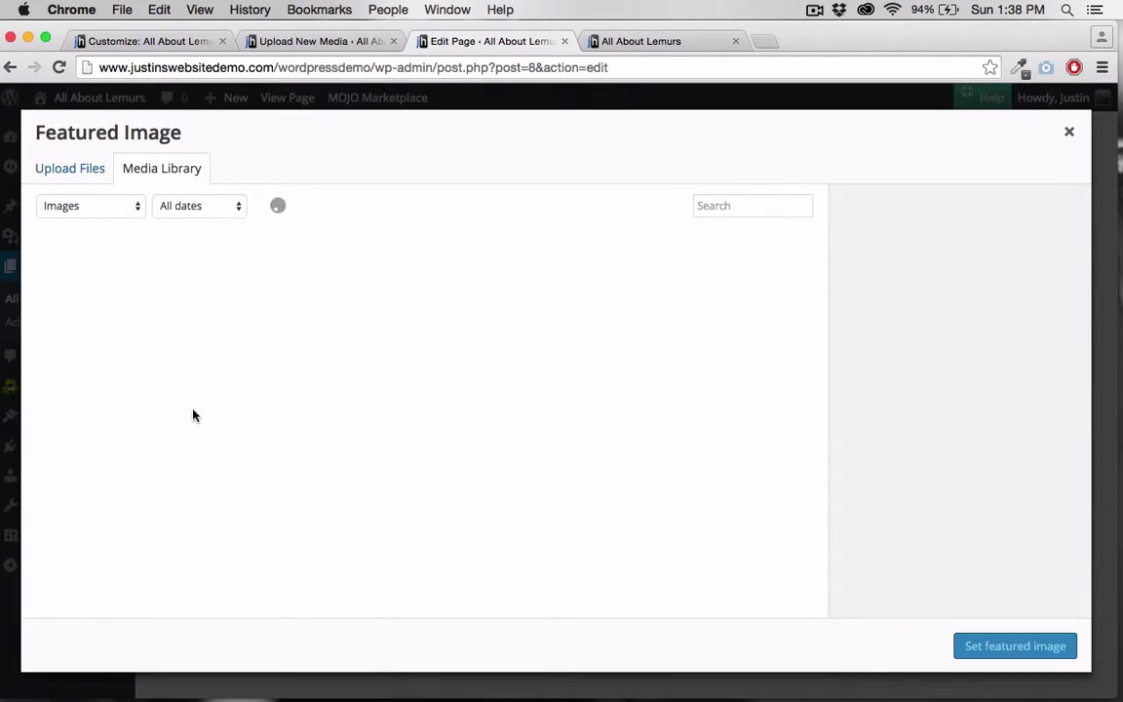
{"action": "scroll", "coordinate": [182, 389], "scroll_direction": "down", "scroll_amount": 1}
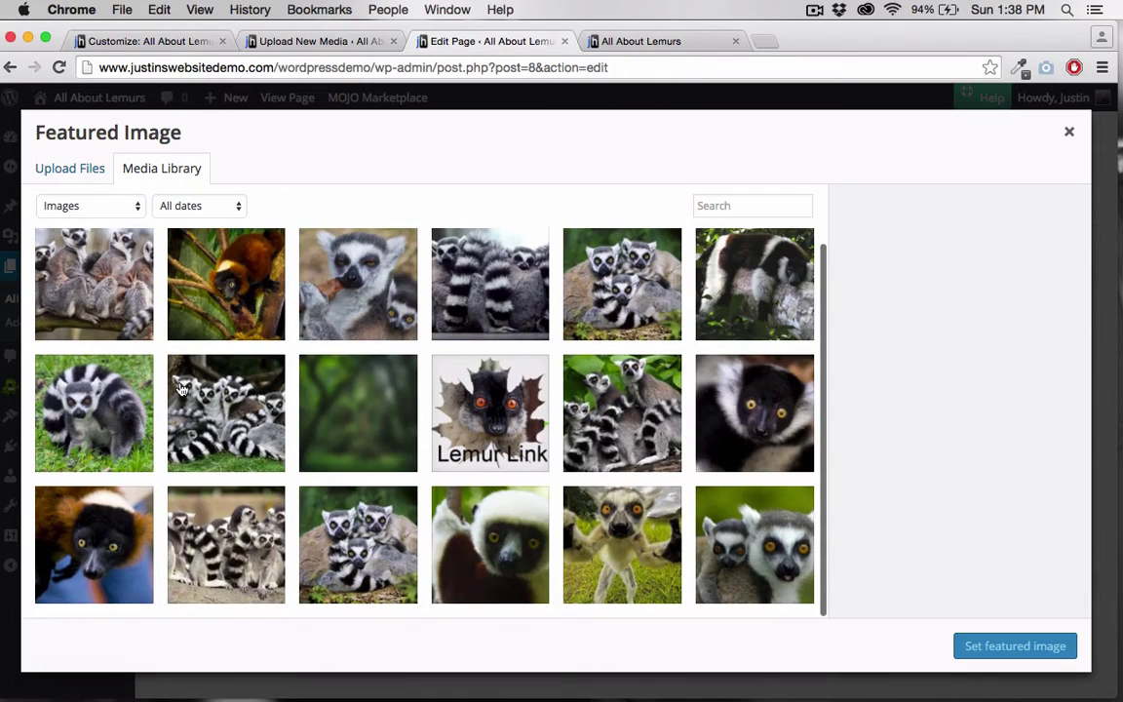
{"action": "left_click", "coordinate": [357, 284]}
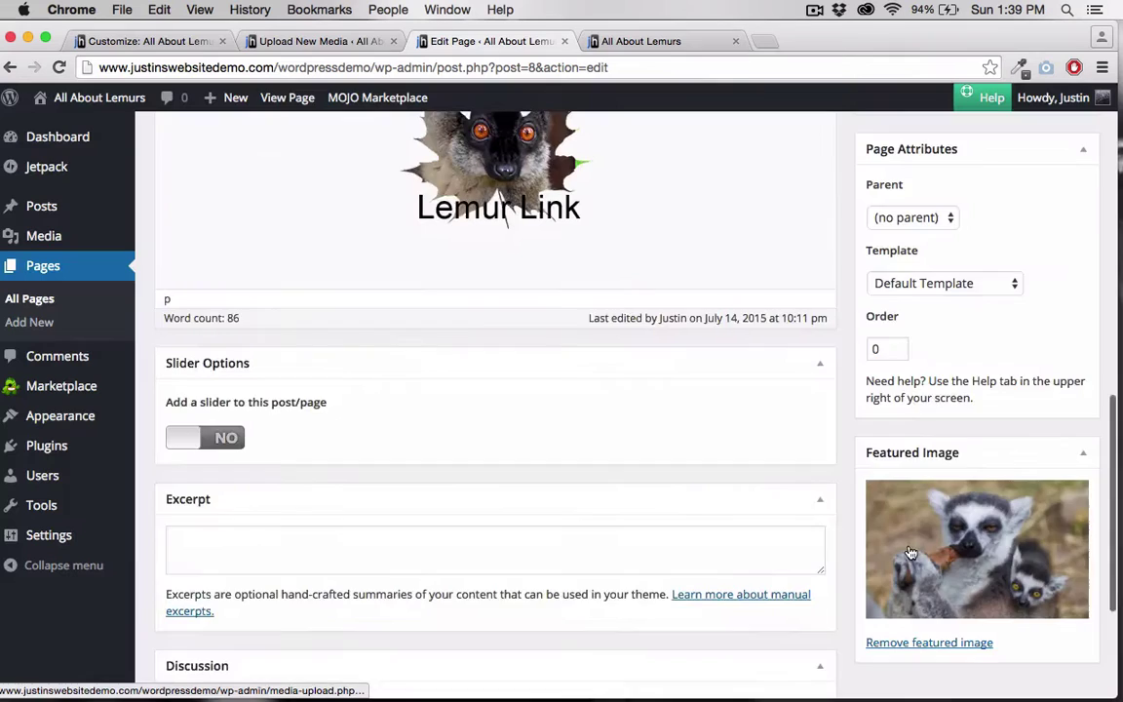
{"action": "scroll", "coordinate": [916, 526], "scroll_direction": "up", "scroll_amount": 5}
{"action": "left_click", "coordinate": [1058, 425]}
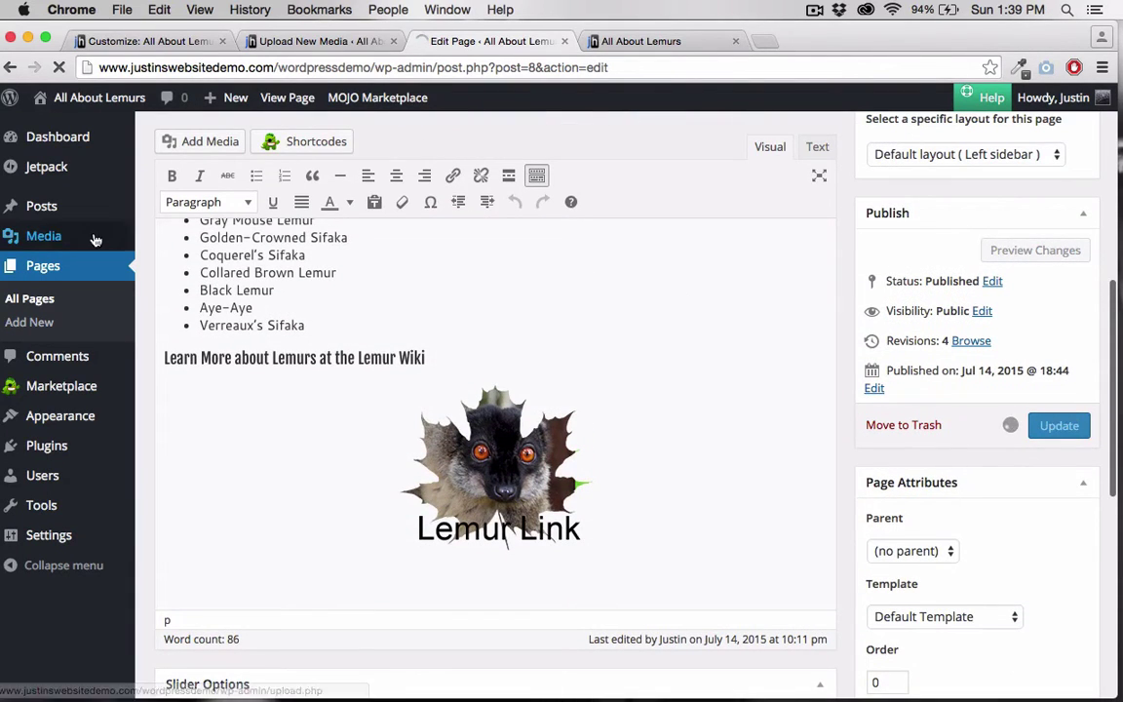
{"action": "left_click", "coordinate": [41, 266]}
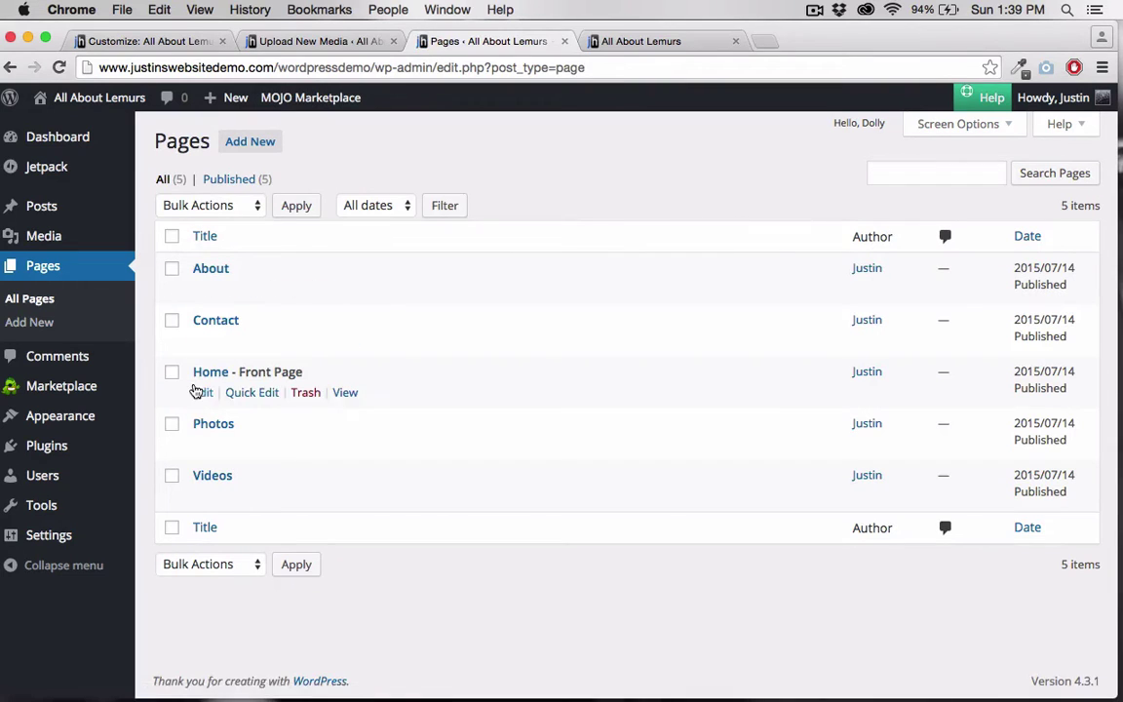
Set the standing lemur with outstretched arms as the Photos page's featured image and update.
{"action": "left_click", "coordinate": [207, 425]}
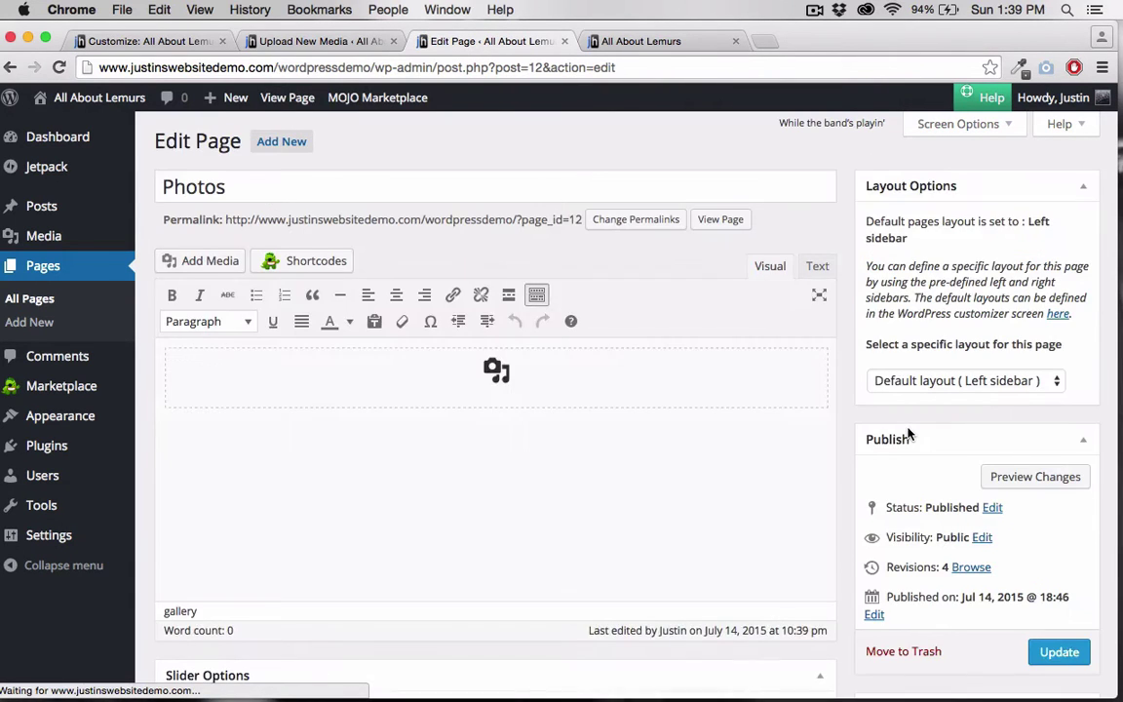
{"action": "scroll", "coordinate": [908, 434], "scroll_direction": "down", "scroll_amount": 5}
{"action": "scroll", "coordinate": [914, 529], "scroll_direction": "down", "scroll_amount": 3}
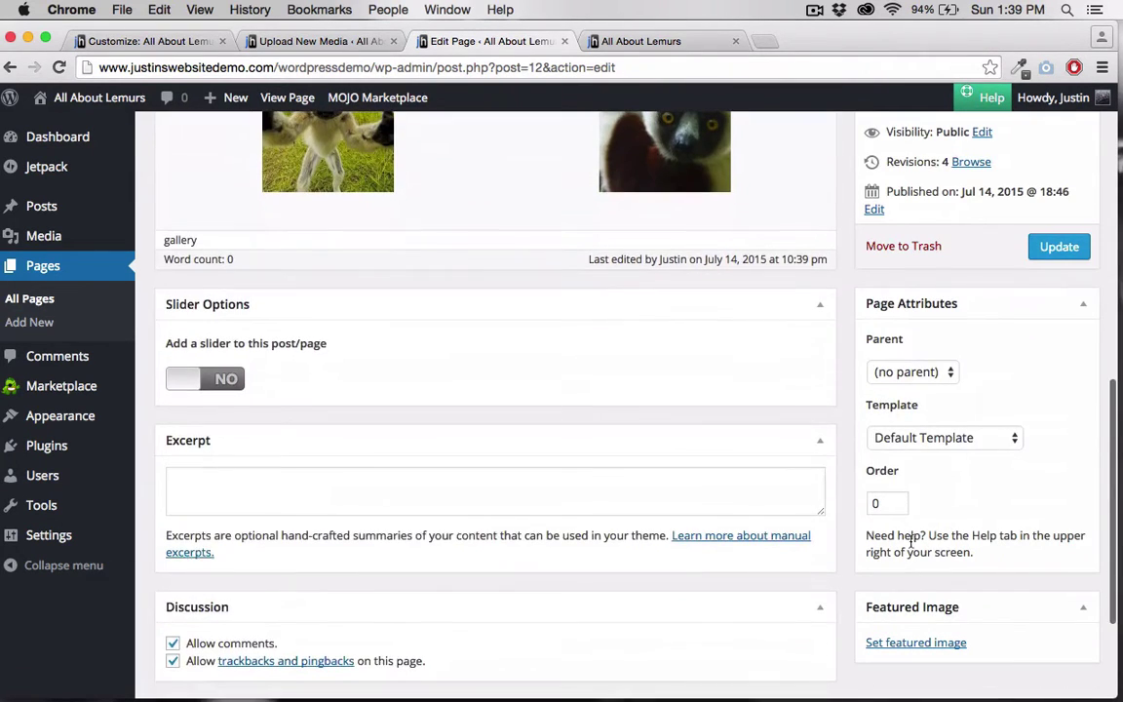
{"action": "left_click", "coordinate": [905, 648]}
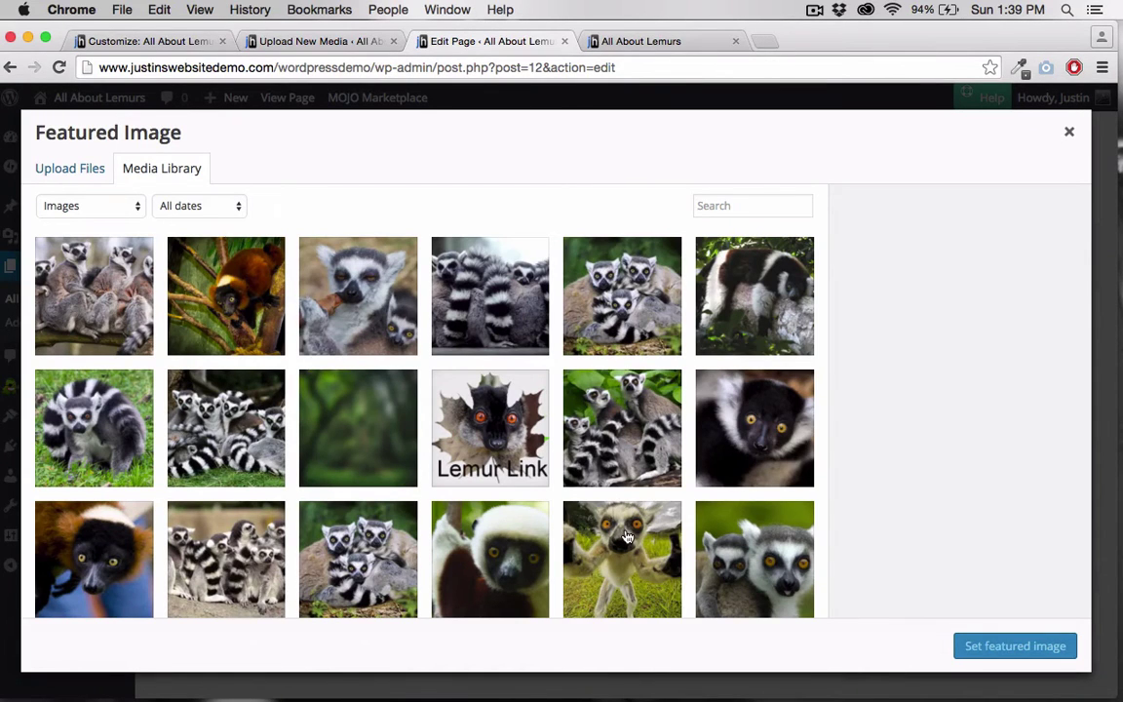
{"action": "left_click", "coordinate": [627, 537]}
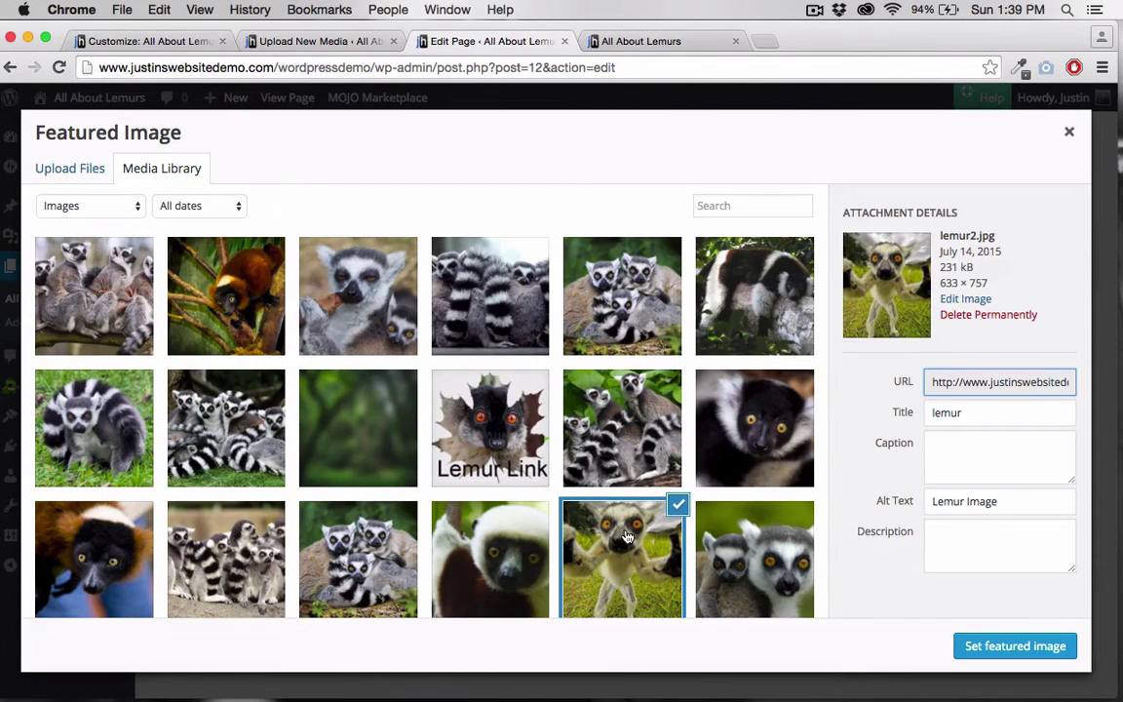
{"action": "left_click", "coordinate": [1003, 646]}
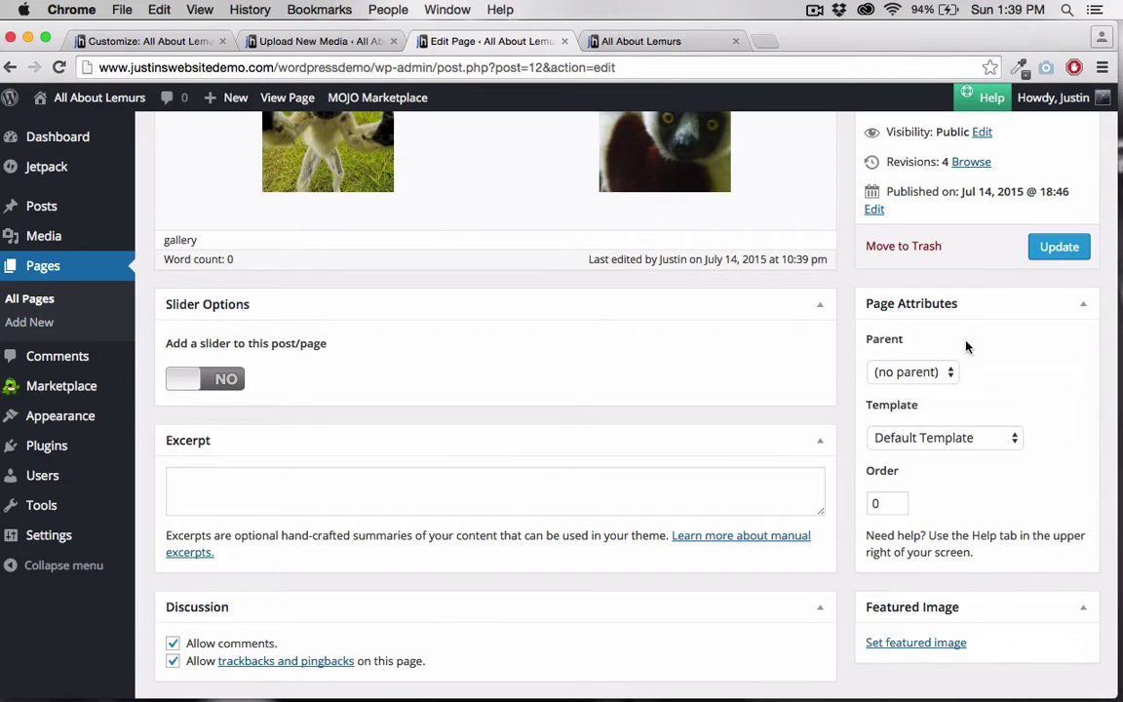
{"action": "scroll", "coordinate": [1038, 327], "scroll_direction": "up", "scroll_amount": 6}
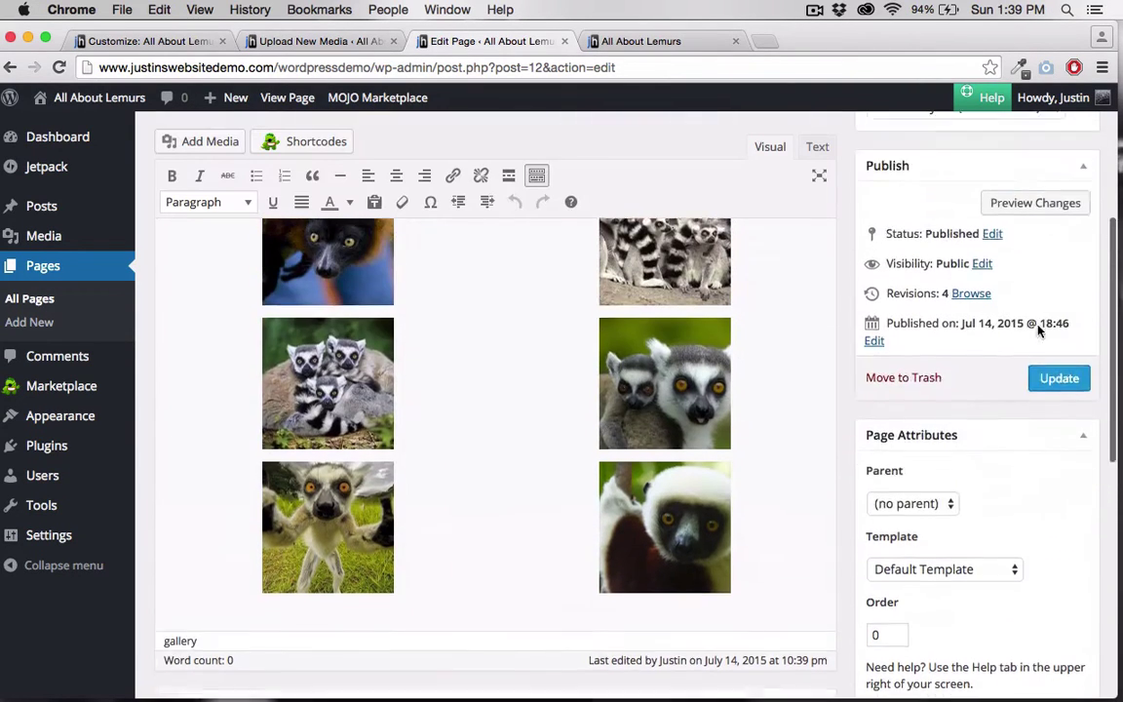
{"action": "left_click", "coordinate": [1060, 481]}
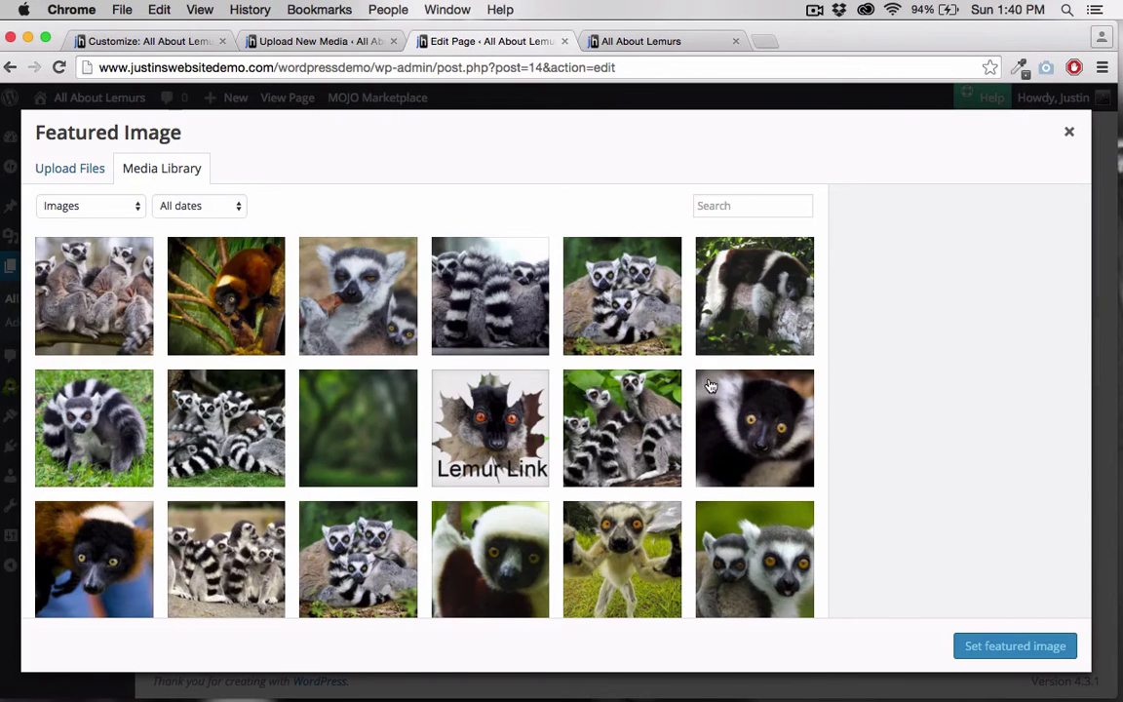
Set the black-and-white lemur as the Videos featured image, update, and view the live site.
{"action": "left_click", "coordinate": [714, 387]}
{"action": "left_click", "coordinate": [1001, 639]}
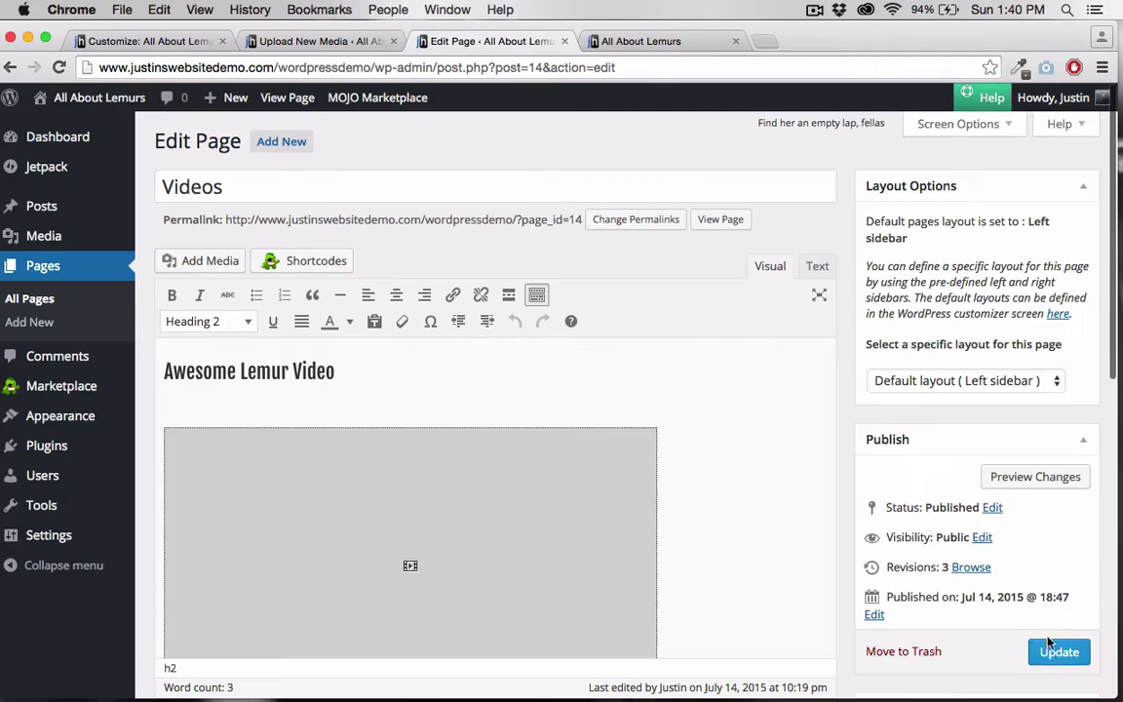
{"action": "left_click", "coordinate": [1057, 653]}
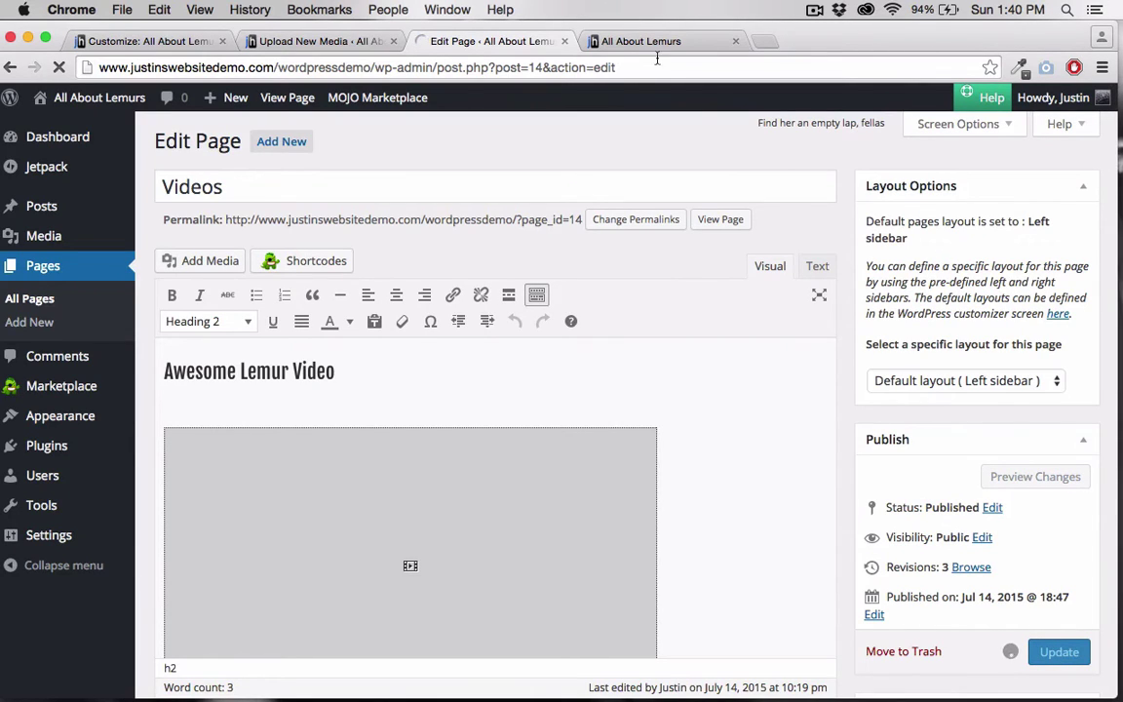
{"action": "left_click", "coordinate": [624, 41]}
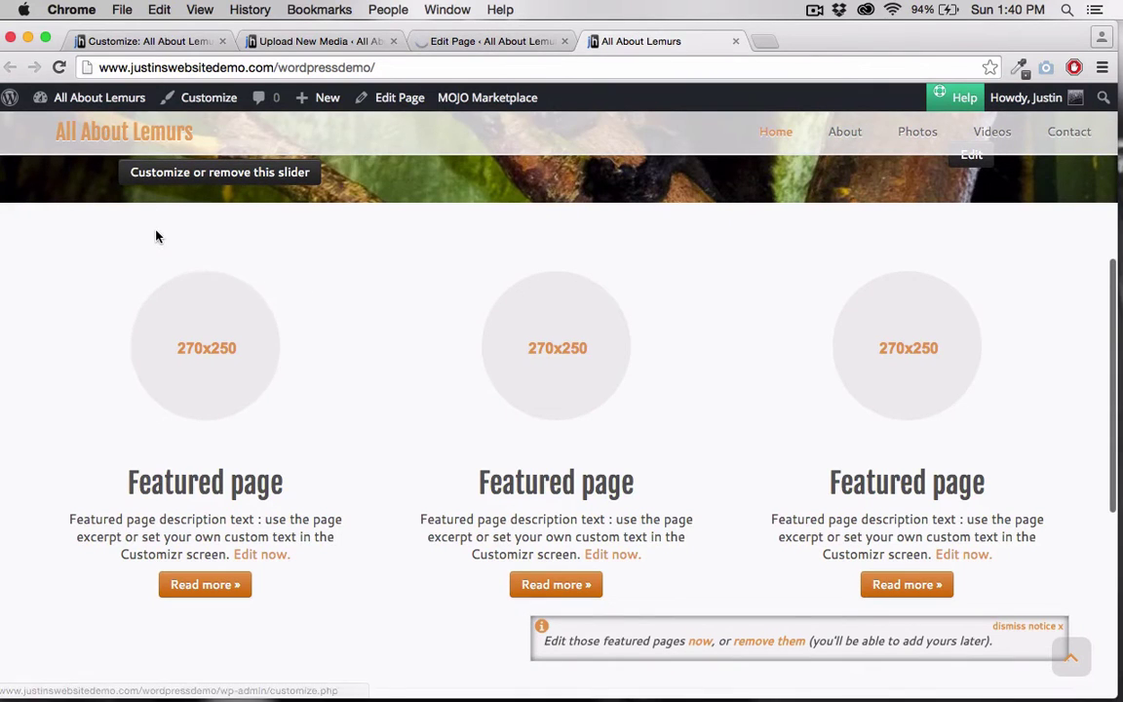
Dismiss the featured pages notice and reload the site to show the new featured images.
{"action": "left_click", "coordinate": [1047, 626]}
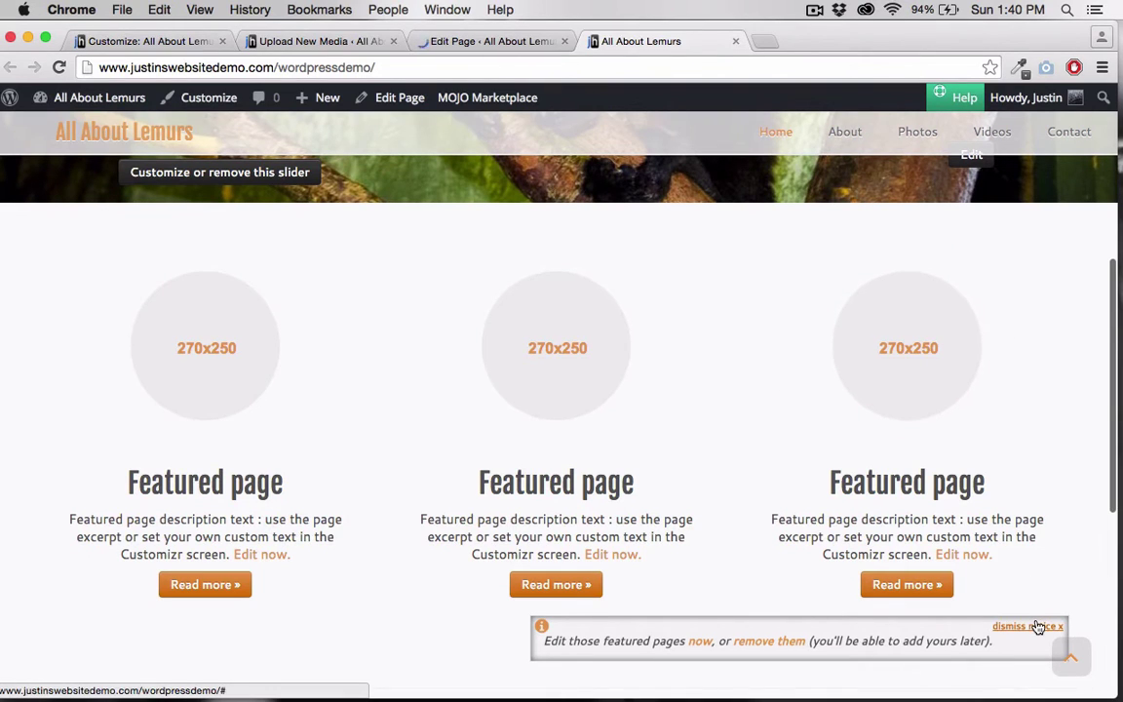
{"action": "left_click", "coordinate": [61, 66]}
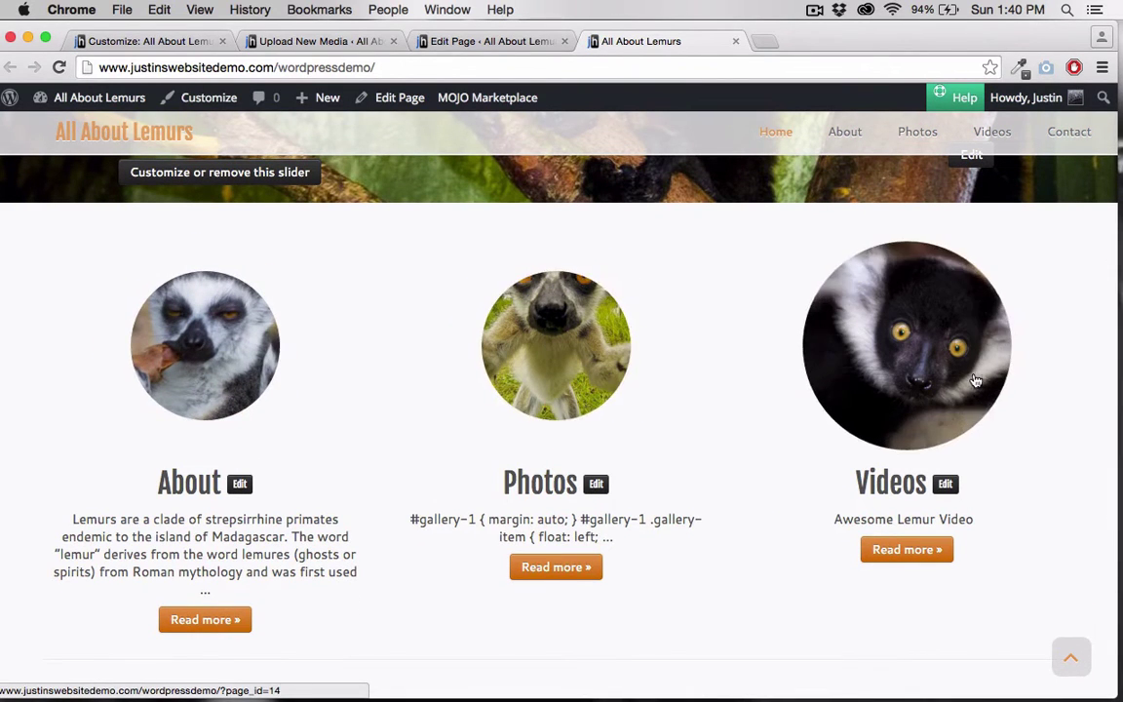
{"action": "scroll", "coordinate": [737, 494], "scroll_direction": "down", "scroll_amount": 3}
{"action": "scroll", "coordinate": [737, 495], "scroll_direction": "up", "scroll_amount": 5}
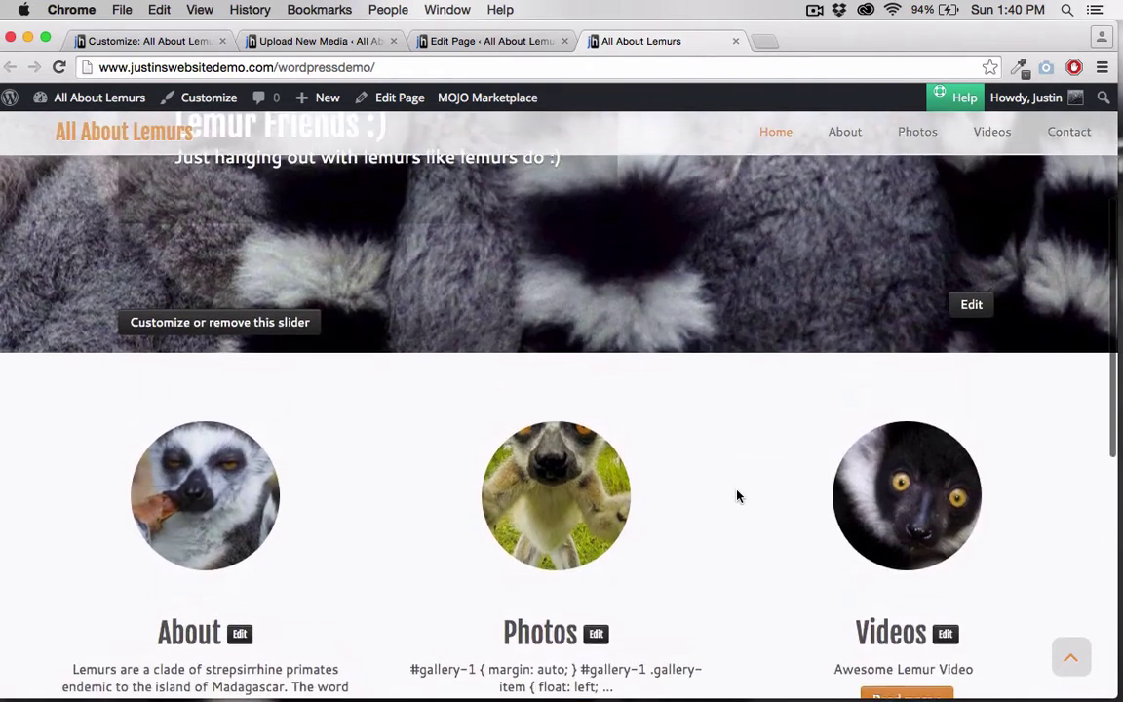
{"action": "scroll", "coordinate": [737, 497], "scroll_direction": "down", "scroll_amount": 3}
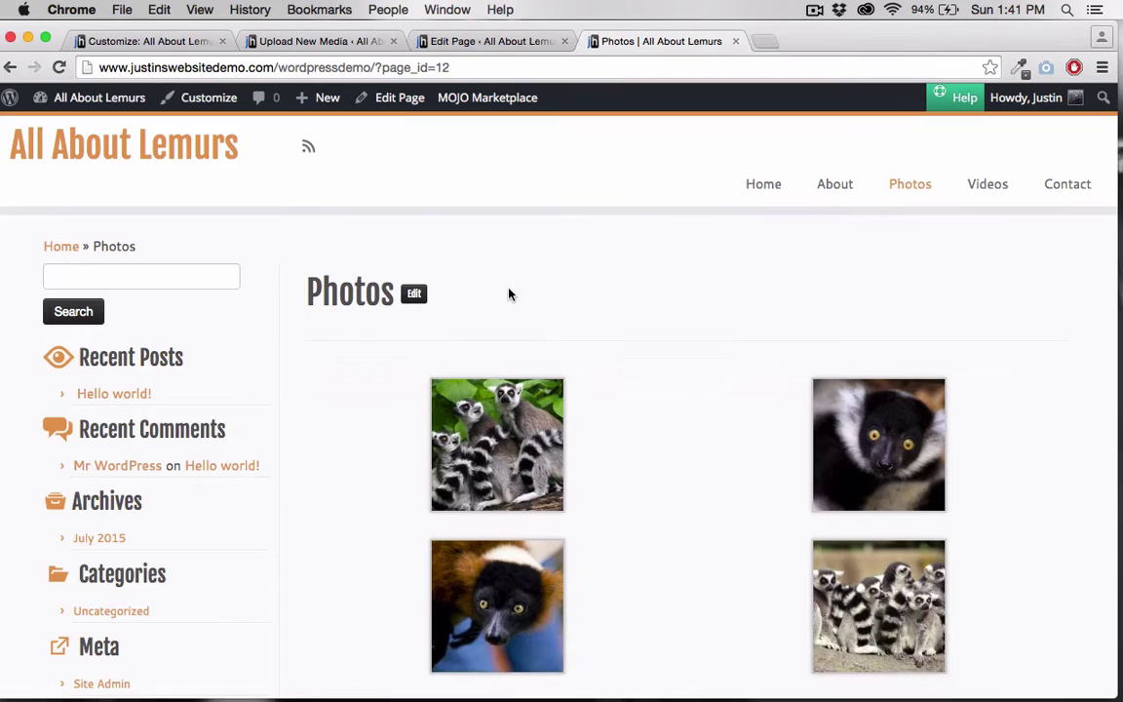
On the Home page, select the 'Welcome to the Wonderful World of Lemurs' heading.
{"action": "scroll", "coordinate": [371, 419], "scroll_direction": "down", "scroll_amount": 10}
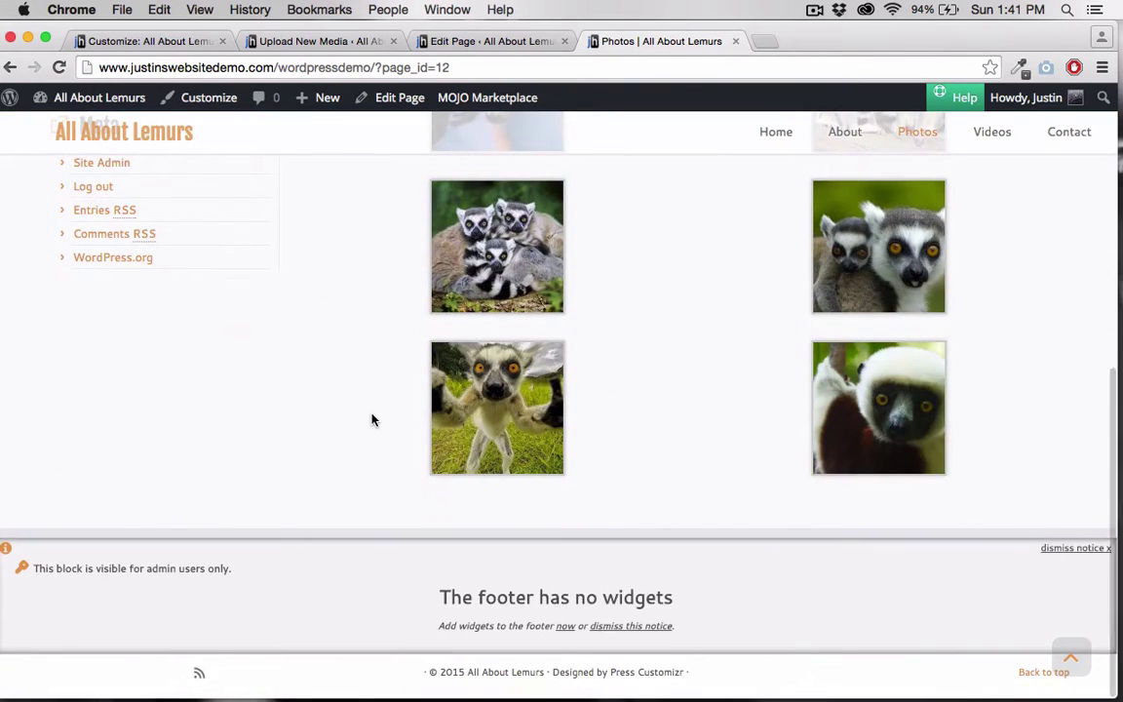
{"action": "scroll", "coordinate": [371, 419], "scroll_direction": "up", "scroll_amount": 9}
{"action": "scroll", "coordinate": [371, 419], "scroll_direction": "up", "scroll_amount": 1}
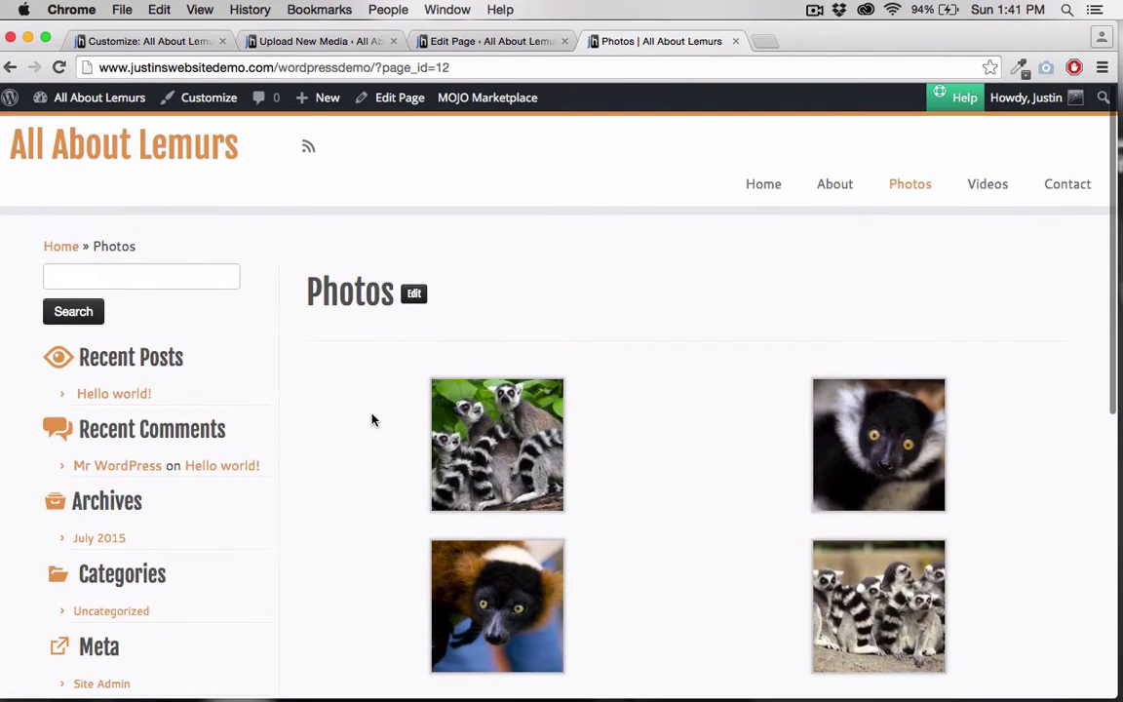
{"action": "mouse_move", "coordinate": [101, 125]}
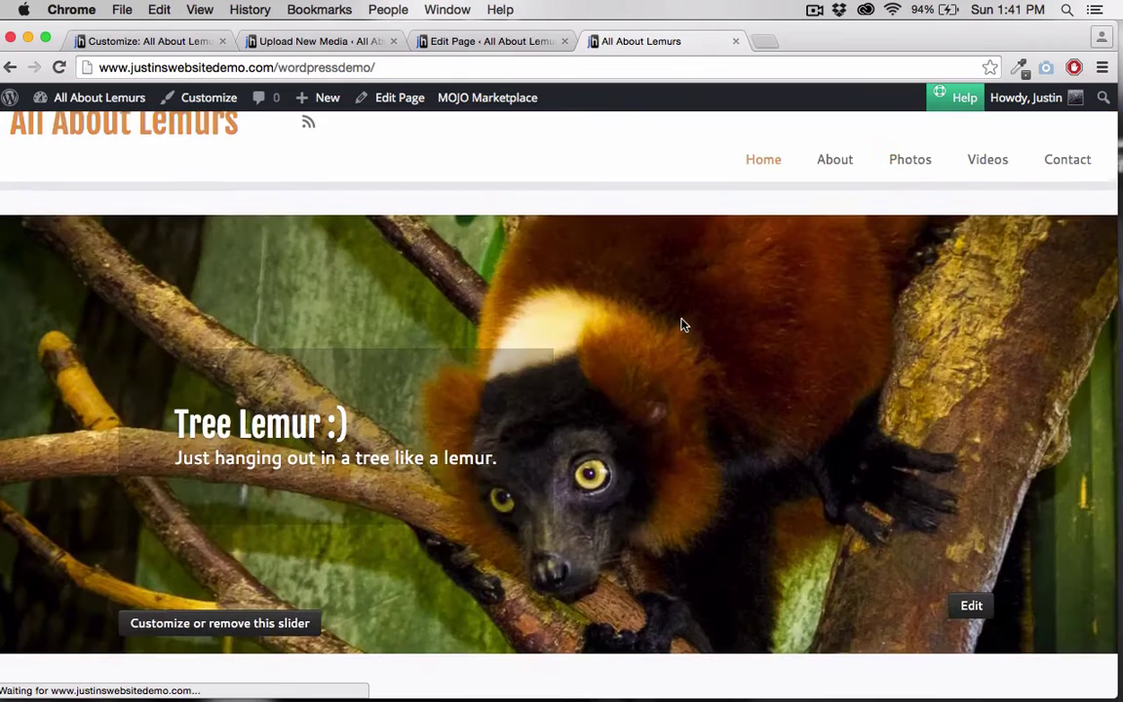
{"action": "scroll", "coordinate": [682, 324], "scroll_direction": "down", "scroll_amount": 10}
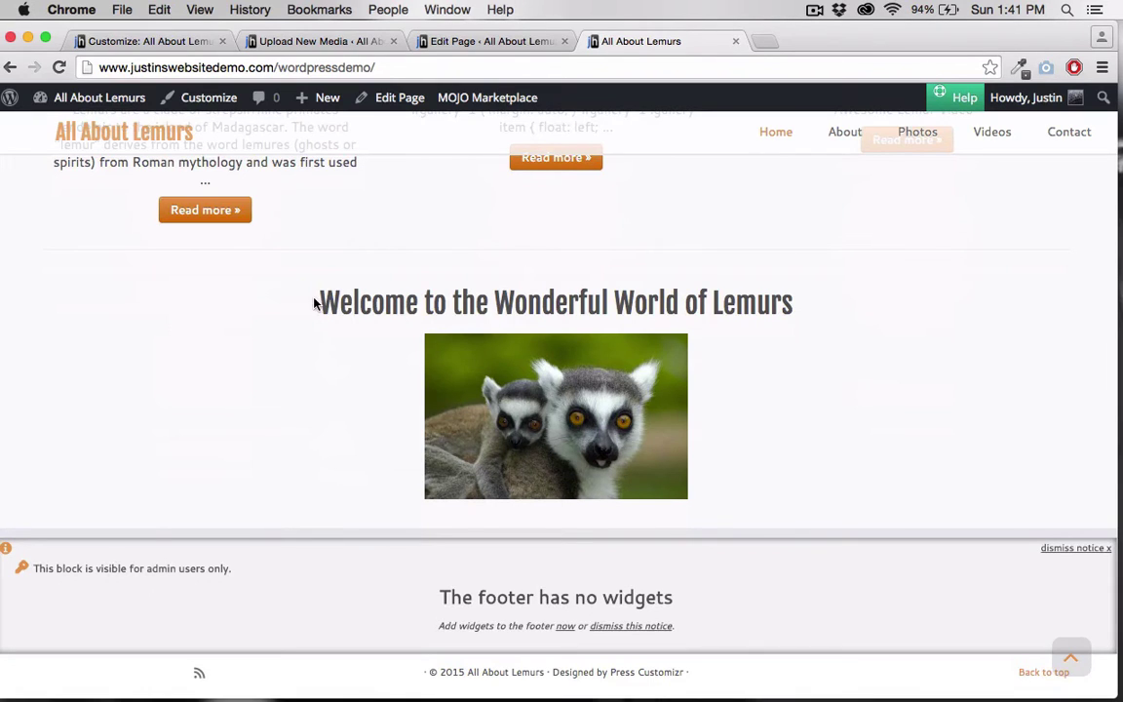
{"action": "left_click_drag", "start_coordinate": [314, 305], "coordinate": [819, 298]}
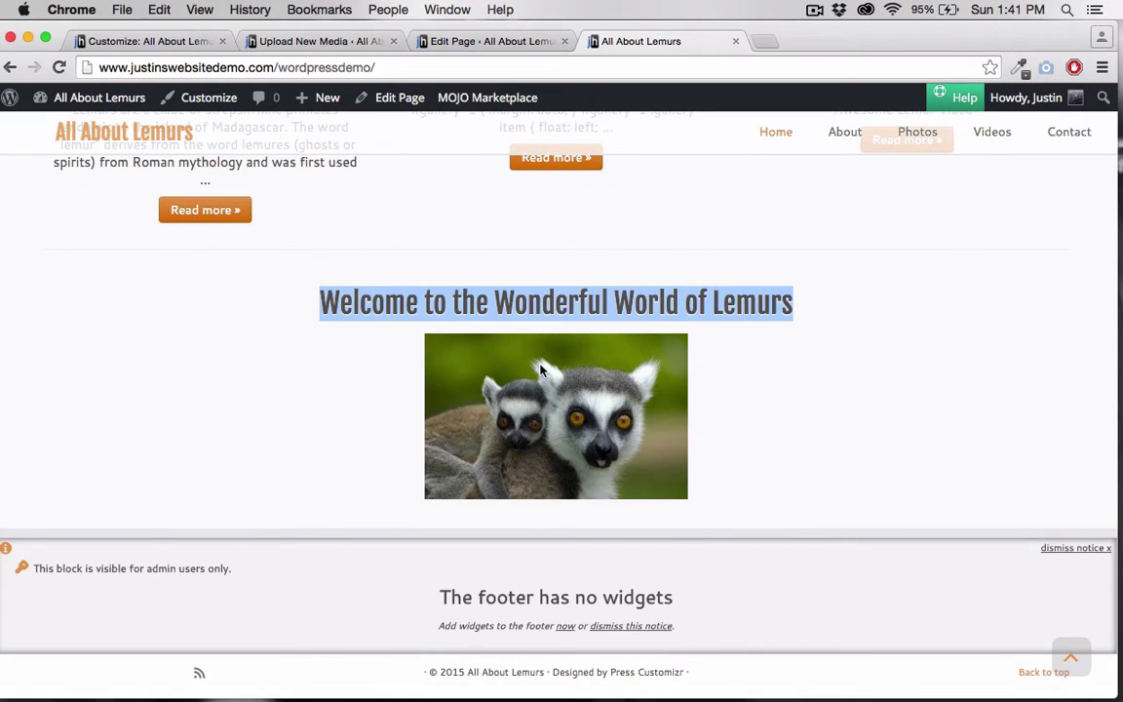
{"action": "left_click", "coordinate": [356, 370]}
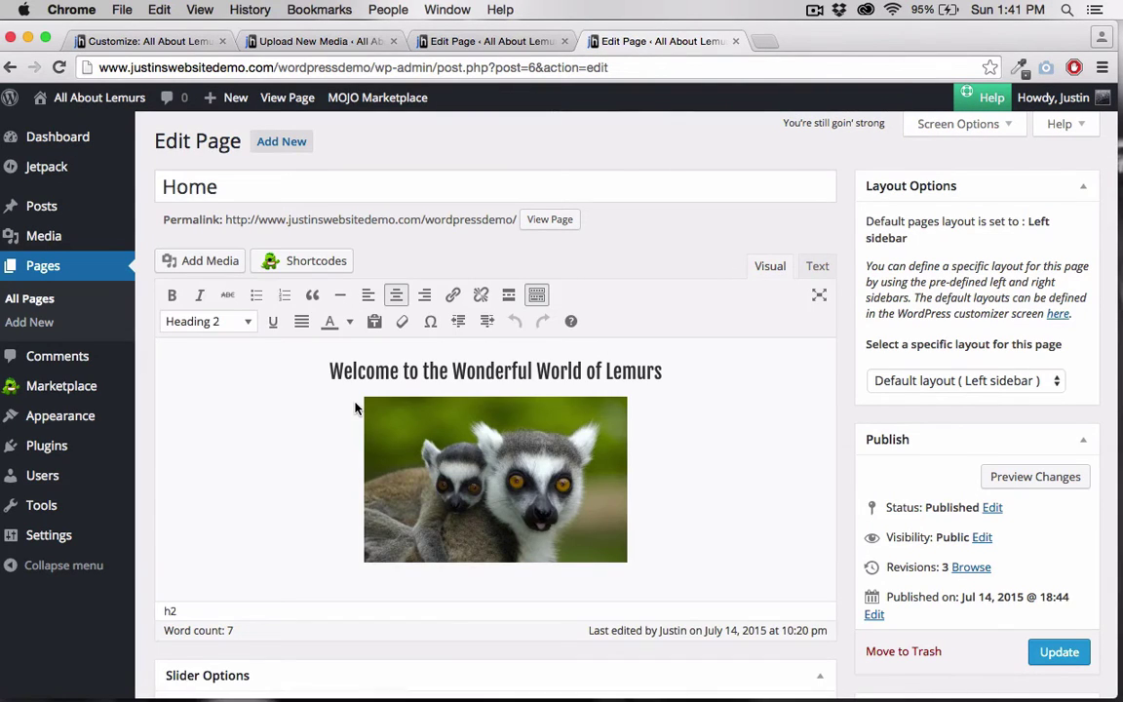
Delete the lemur photo and welcome heading from the Home page, update it, and visit the site.
{"action": "left_click", "coordinate": [416, 491]}
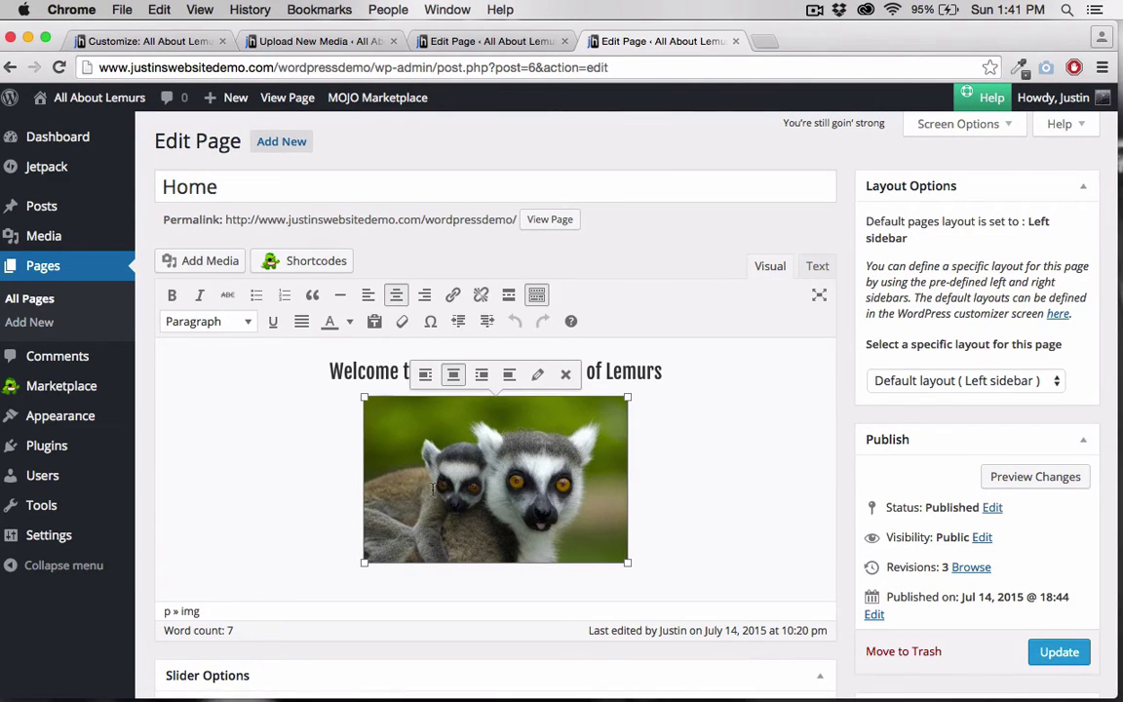
{"action": "left_click", "coordinate": [565, 374]}
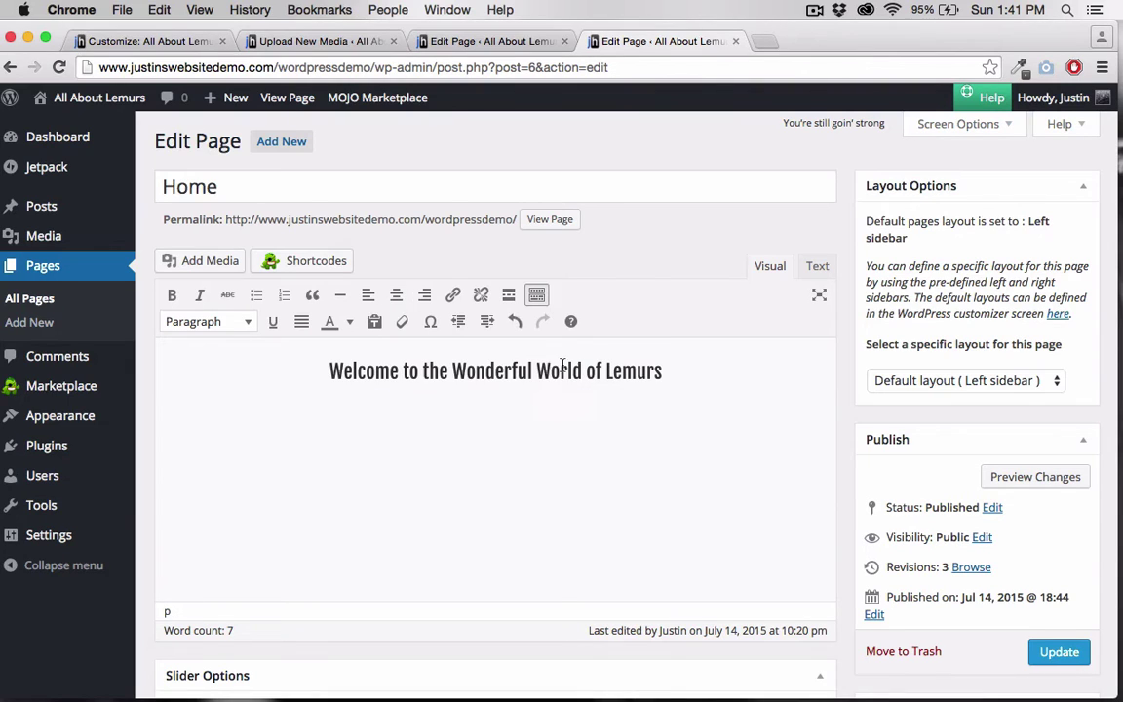
{"action": "key", "text": "super+a"}
{"action": "key", "text": "BackSpace"}
{"action": "left_click", "coordinate": [1041, 655]}
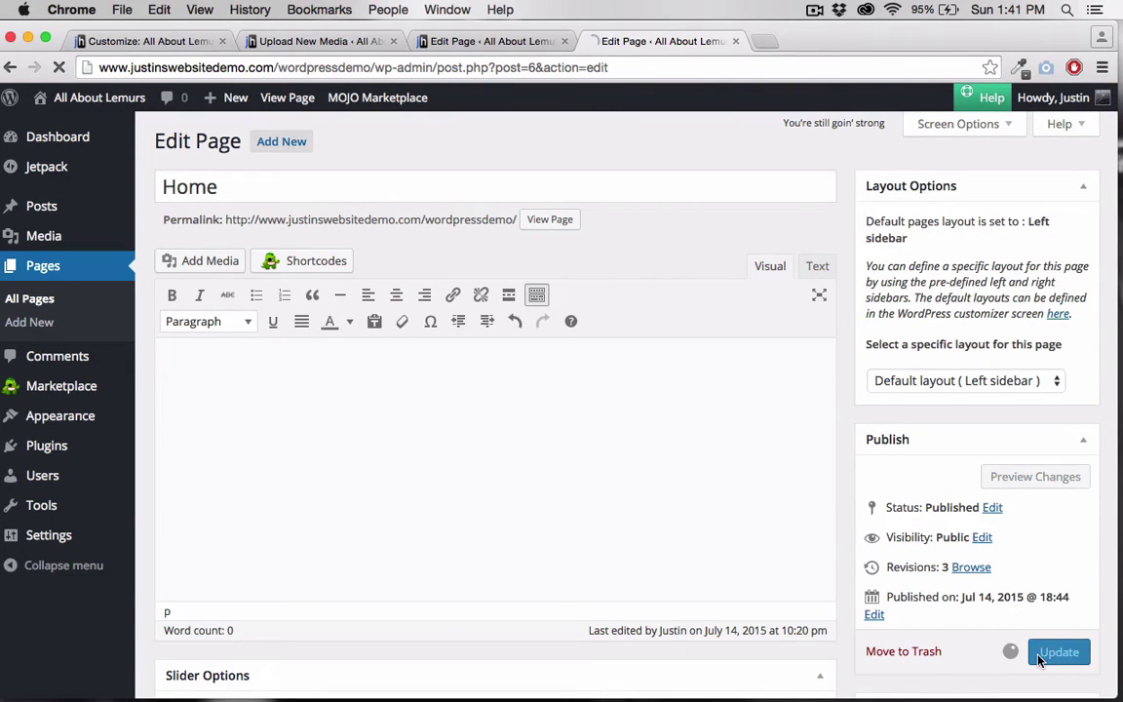
{"action": "left_click", "coordinate": [57, 129]}
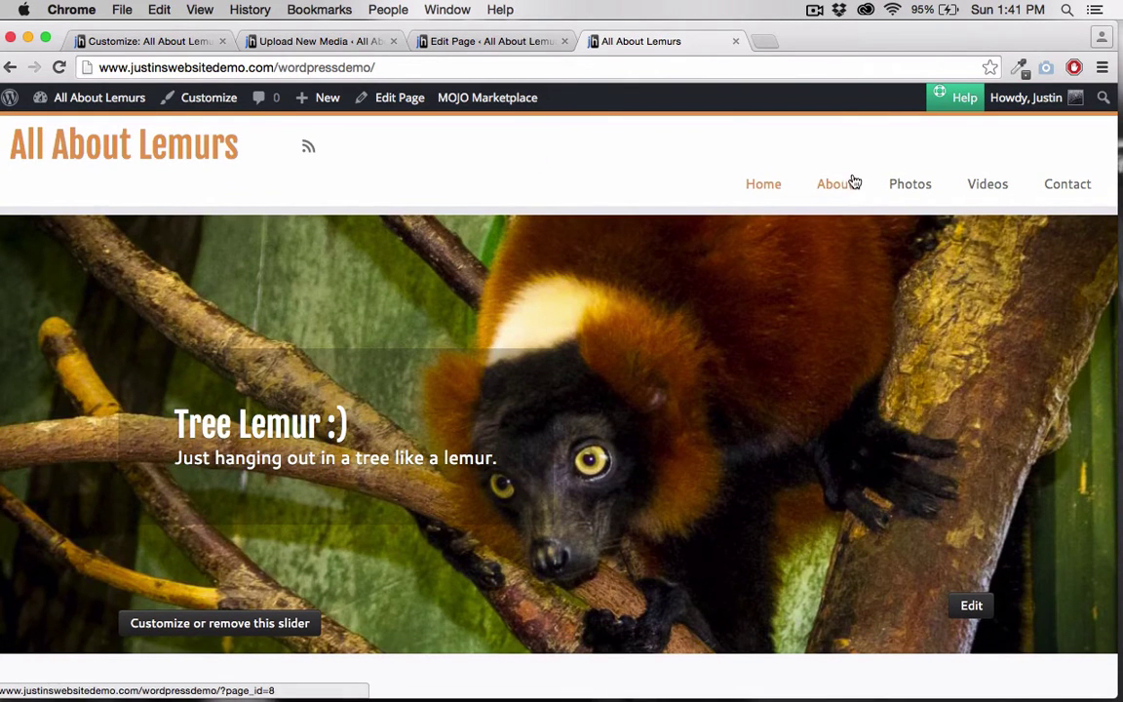
Dismiss the admin-only empty-footer notice at the bottom of the home page.
{"action": "scroll", "coordinate": [726, 311], "scroll_direction": "down", "scroll_amount": 4}
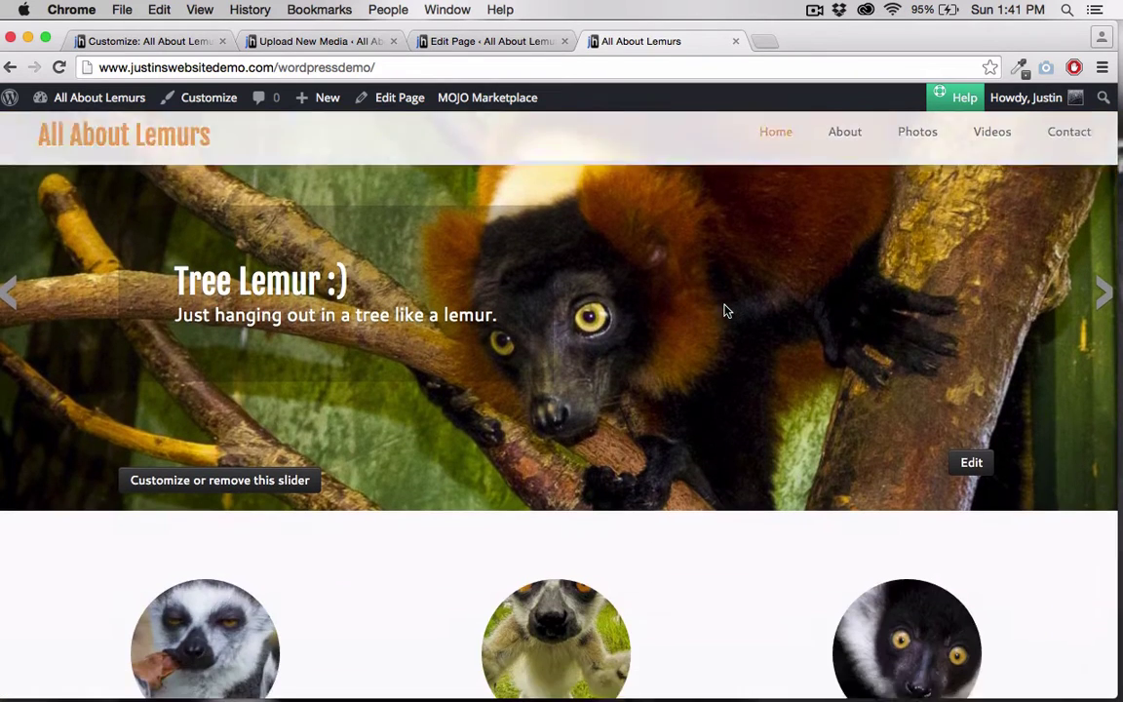
{"action": "scroll", "coordinate": [725, 311], "scroll_direction": "down", "scroll_amount": 8}
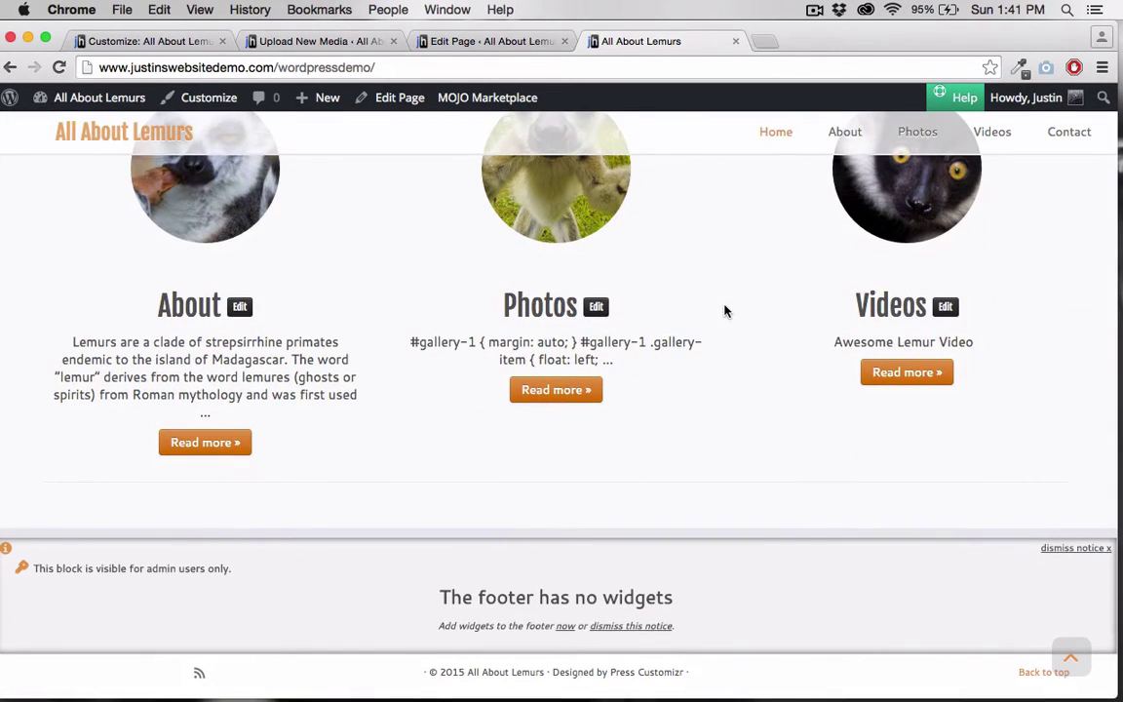
{"action": "left_click", "coordinate": [1065, 549]}
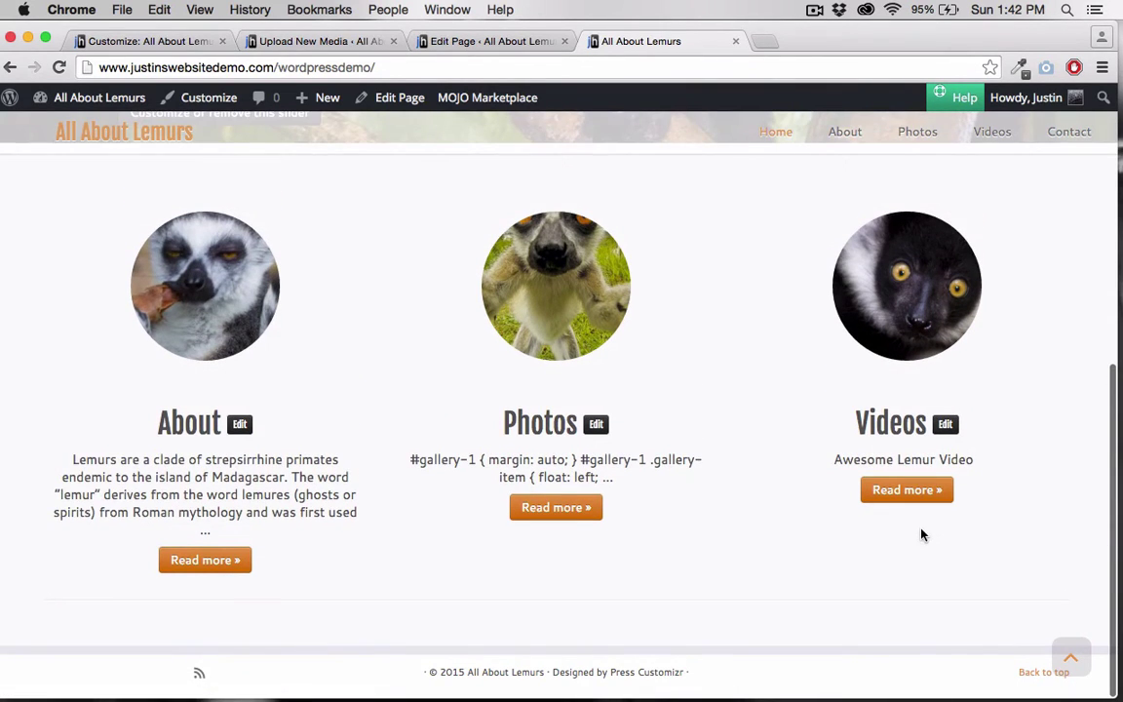
{"action": "scroll", "coordinate": [921, 534], "scroll_direction": "up", "scroll_amount": 4}
{"action": "scroll", "coordinate": [921, 533], "scroll_direction": "up", "scroll_amount": 5}
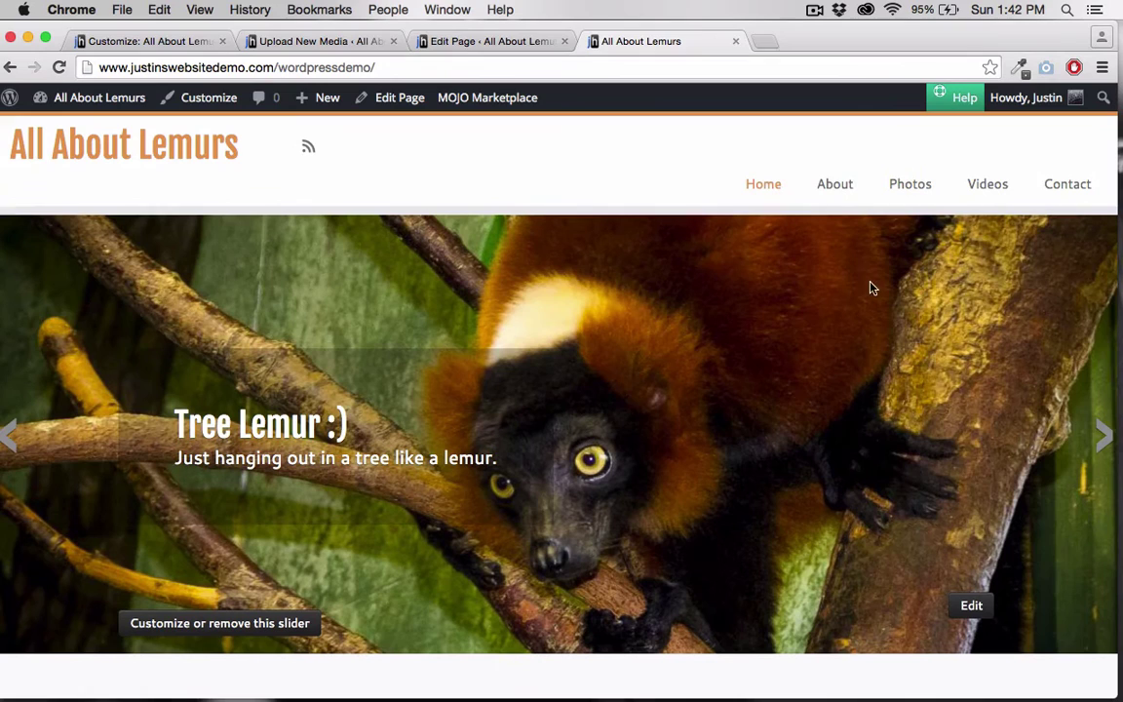
Open the About page from the menu and look over its lemur text, photo and sidebar.
{"action": "left_click", "coordinate": [832, 194]}
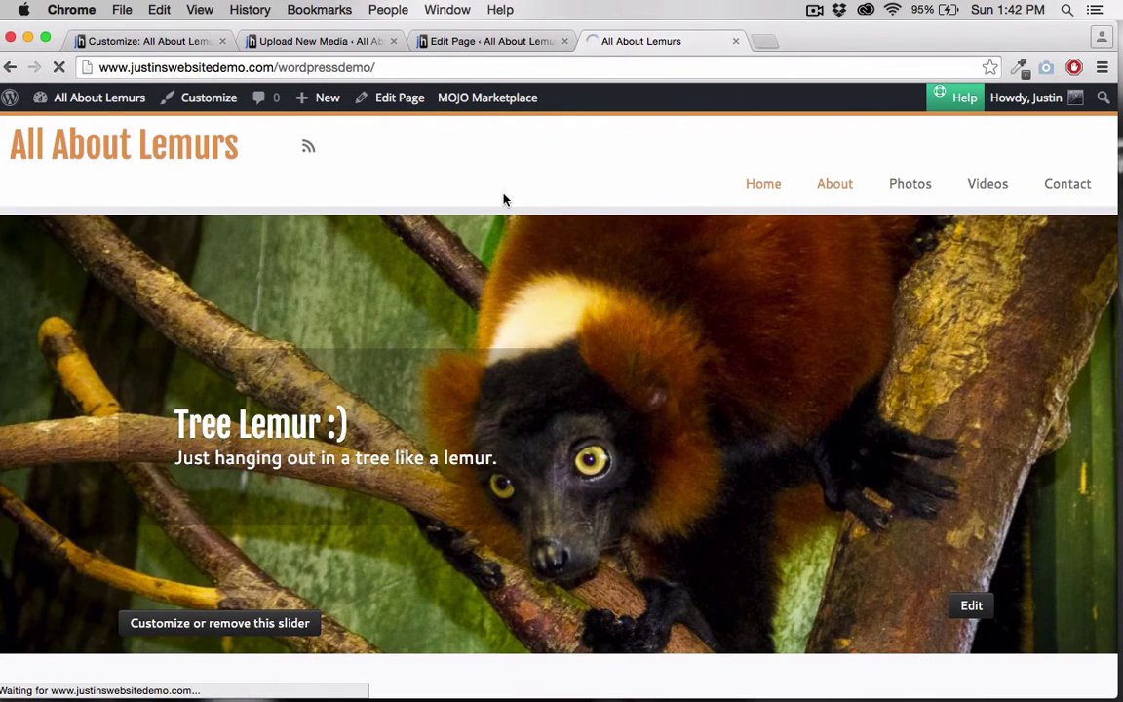
{"action": "scroll", "coordinate": [505, 285], "scroll_direction": "down", "scroll_amount": 3}
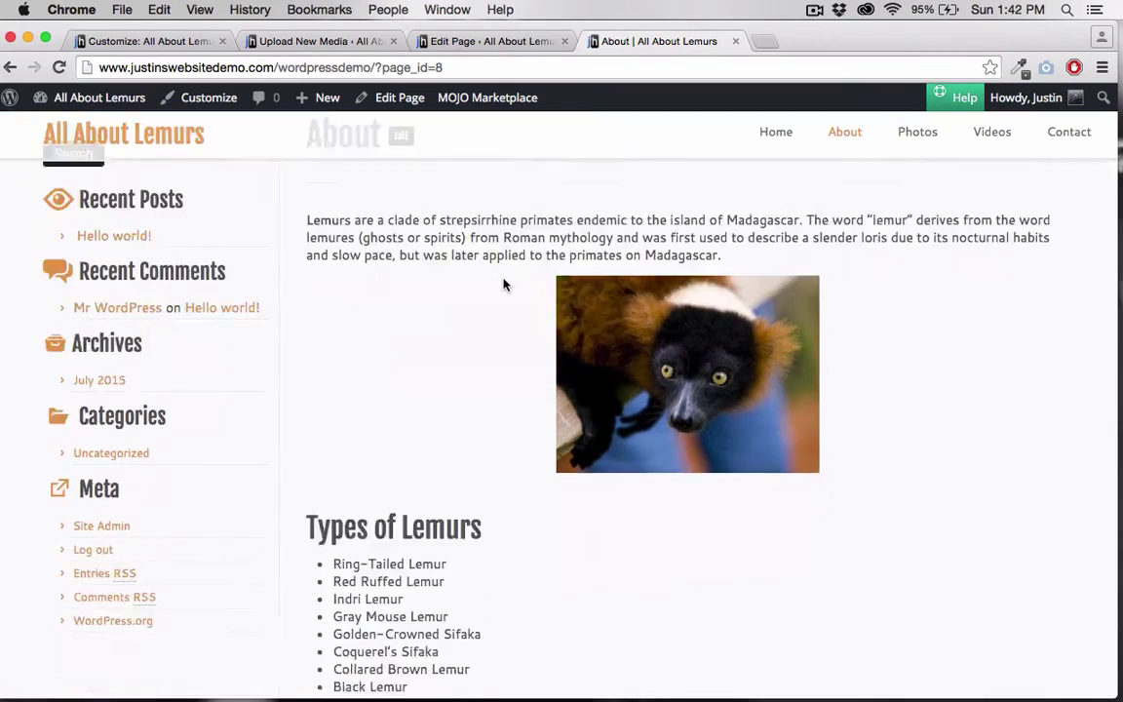
{"action": "scroll", "coordinate": [505, 285], "scroll_direction": "down", "scroll_amount": 5}
{"action": "scroll", "coordinate": [504, 284], "scroll_direction": "up", "scroll_amount": 10}
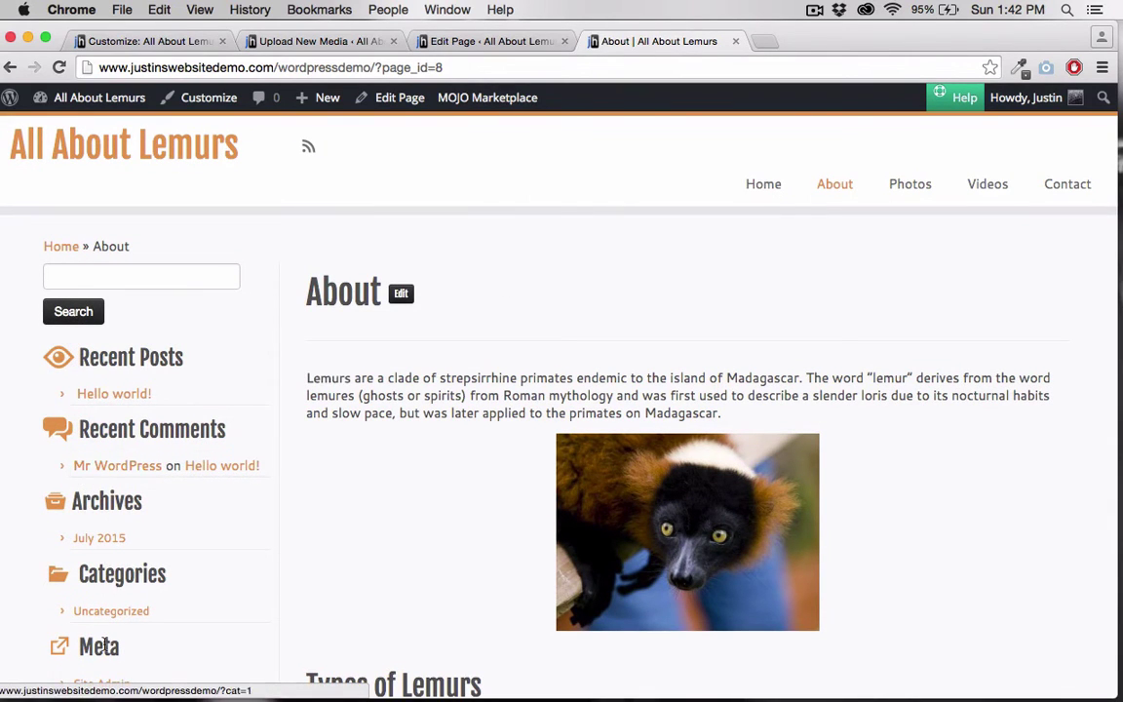
{"action": "scroll", "coordinate": [106, 650], "scroll_direction": "down", "scroll_amount": 4}
{"action": "scroll", "coordinate": [106, 648], "scroll_direction": "down", "scroll_amount": 2}
{"action": "scroll", "coordinate": [105, 646], "scroll_direction": "up", "scroll_amount": 6}
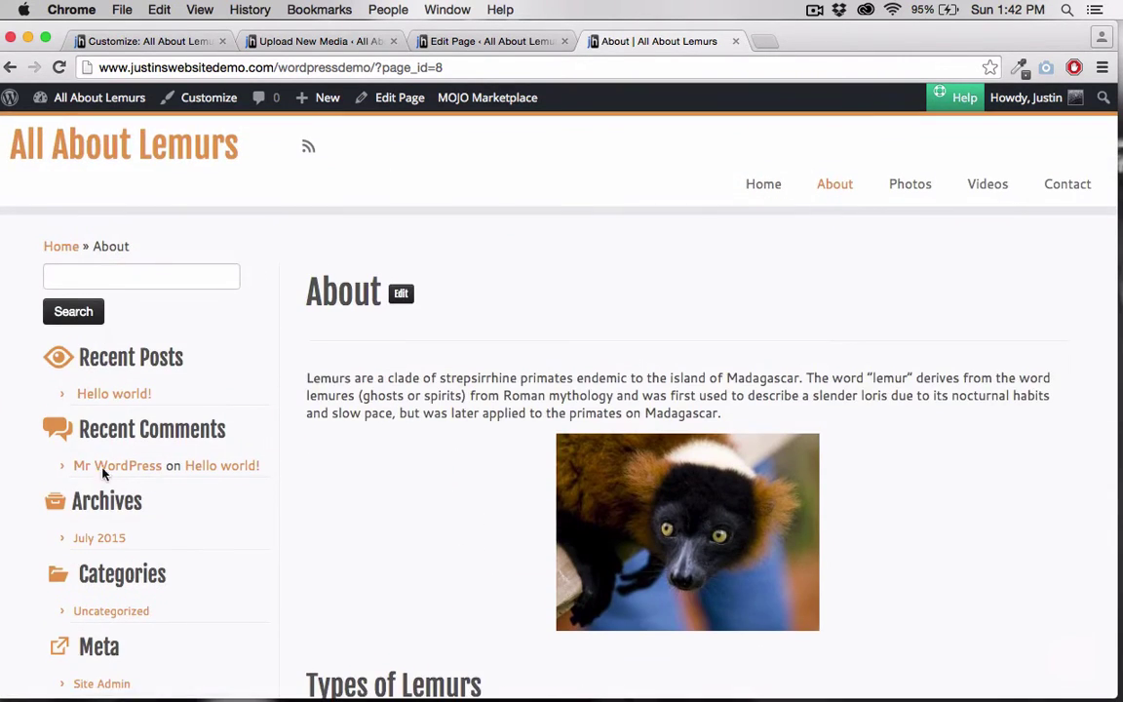
{"action": "mouse_move", "coordinate": [66, 112]}
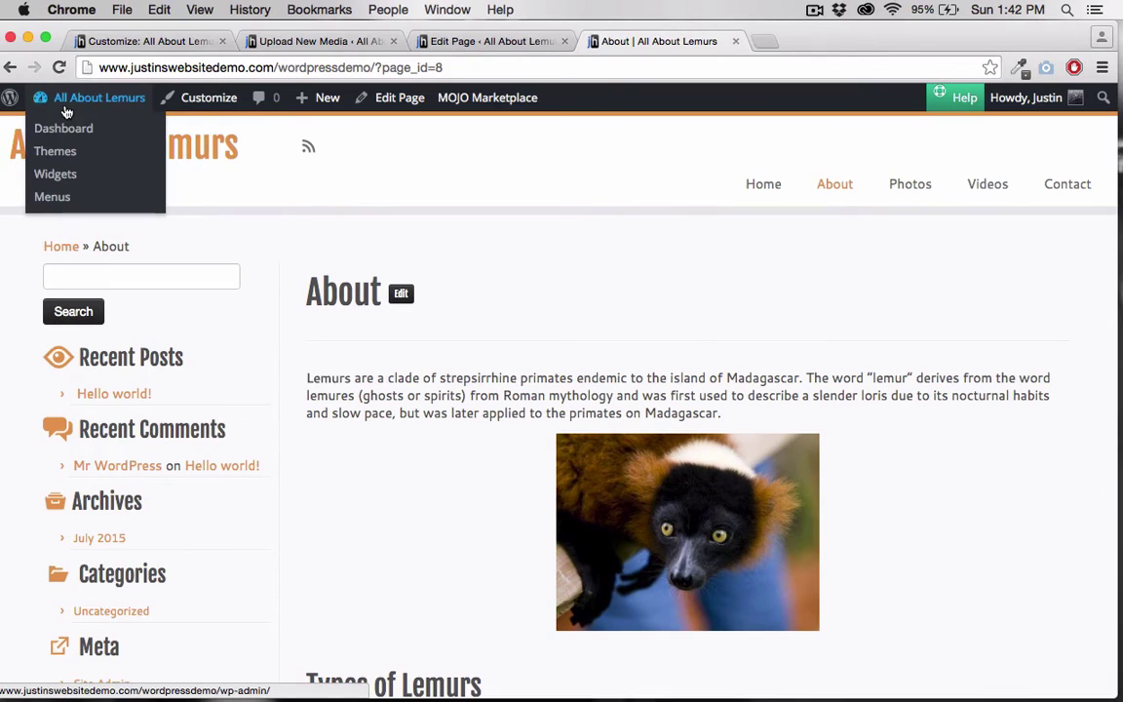
On the Widgets screen, drag Search, Recent Posts, Recent Comments, Archives, Categories and Meta out of Left Sidebar.
{"action": "left_click", "coordinate": [54, 176]}
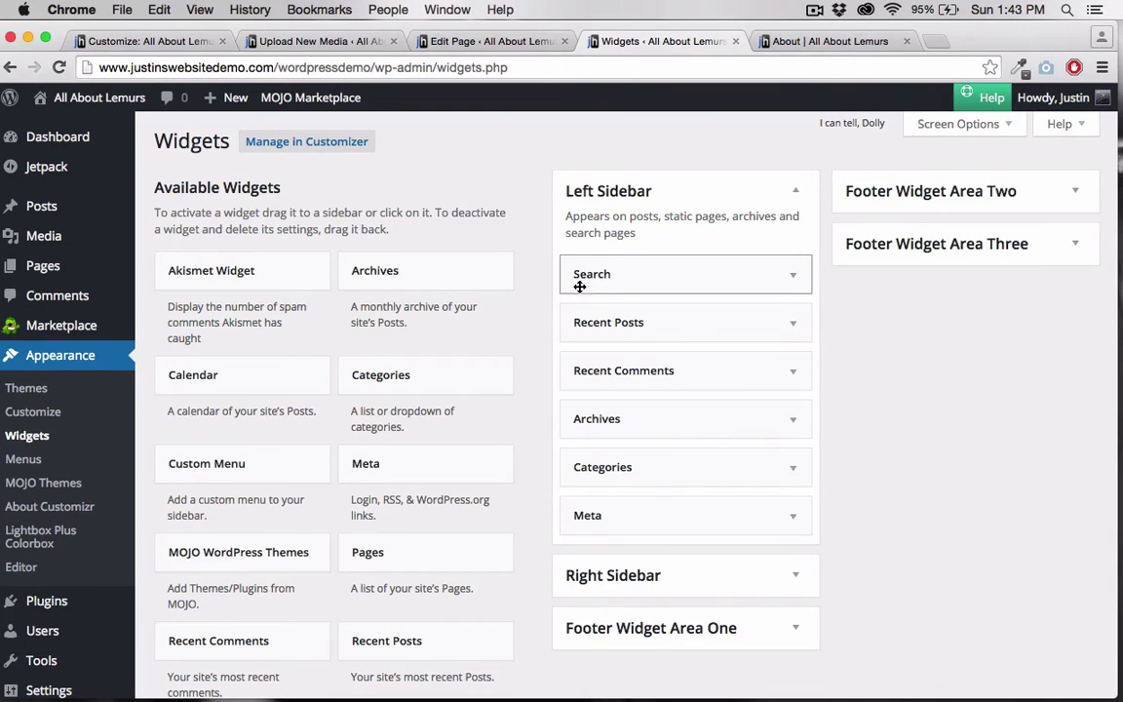
{"action": "left_click_drag", "start_coordinate": [579, 285], "coordinate": [409, 297]}
{"action": "left_click_drag", "start_coordinate": [585, 276], "coordinate": [410, 307]}
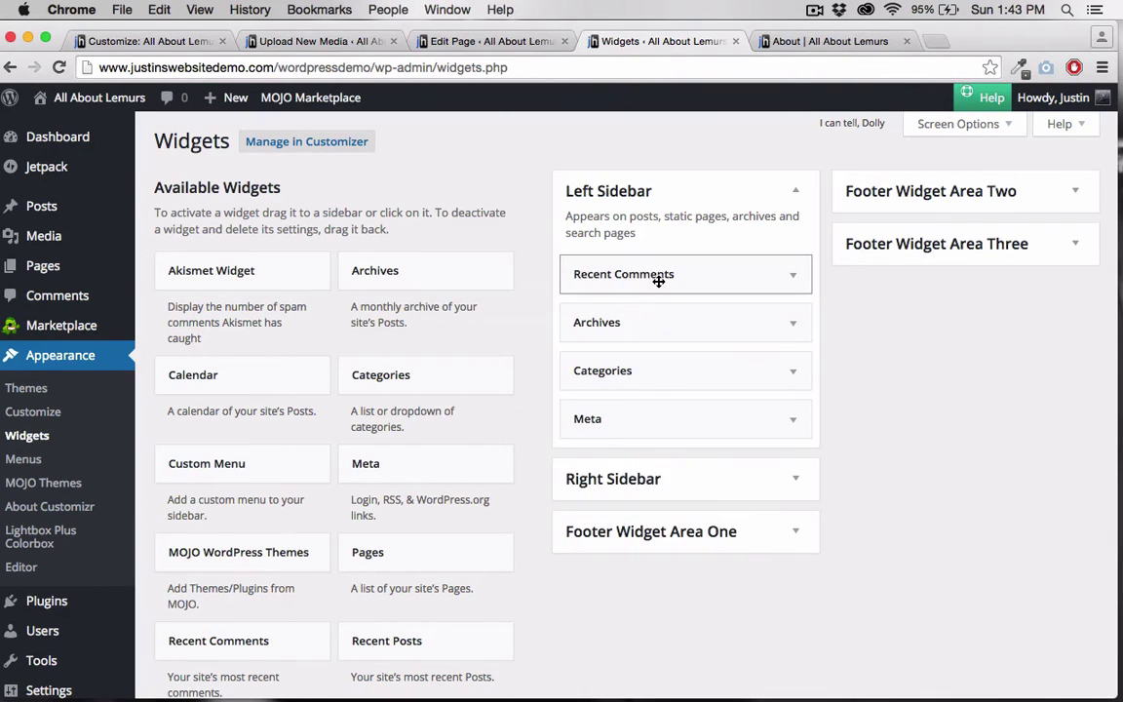
{"action": "left_click_drag", "start_coordinate": [659, 281], "coordinate": [367, 259]}
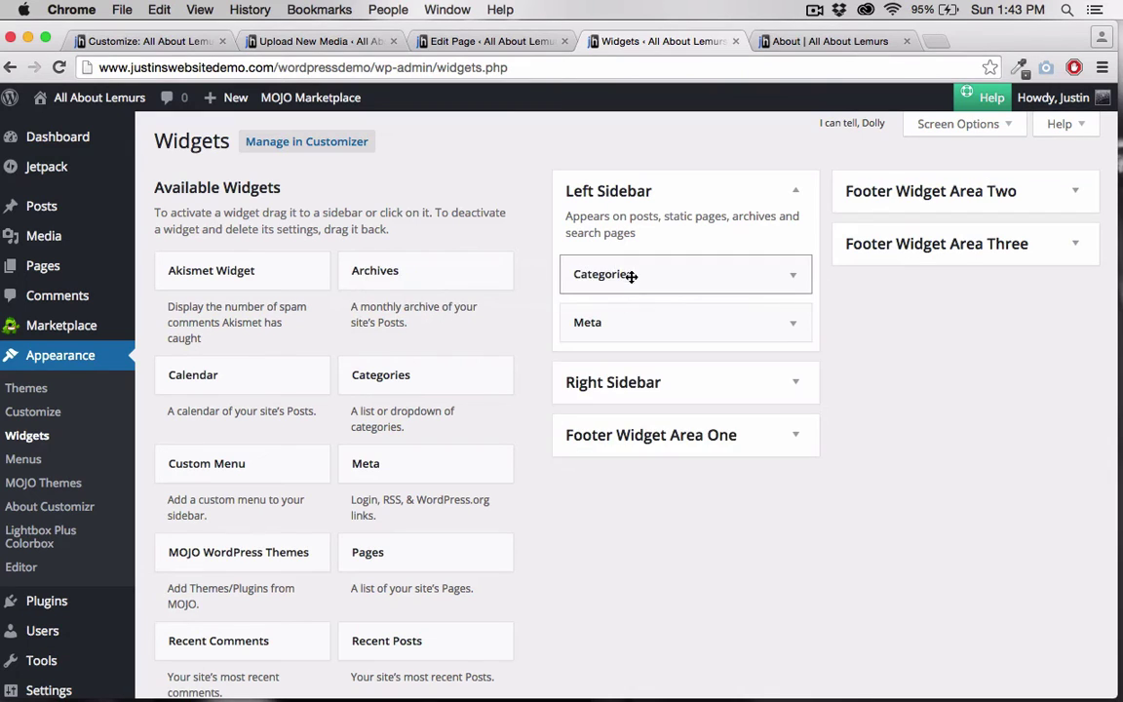
{"action": "left_click_drag", "start_coordinate": [632, 276], "coordinate": [429, 283]}
{"action": "left_click_drag", "start_coordinate": [585, 276], "coordinate": [438, 371]}
{"action": "scroll", "coordinate": [434, 523], "scroll_direction": "down", "scroll_amount": 5}
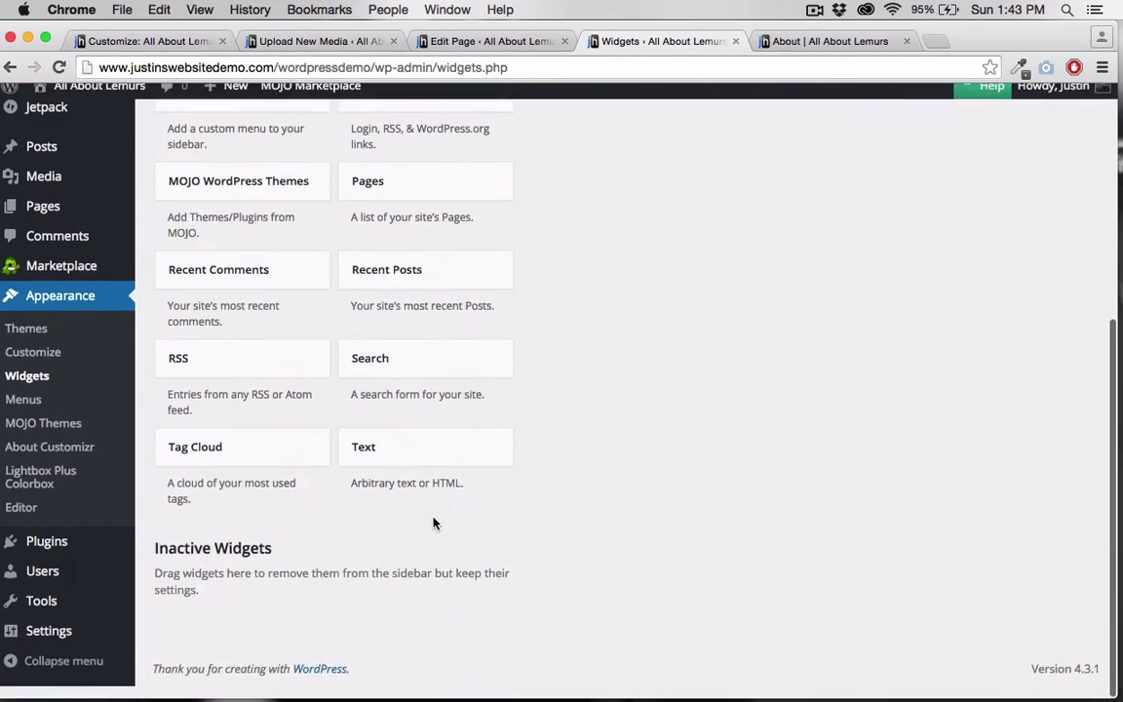
{"action": "scroll", "coordinate": [318, 561], "scroll_direction": "up", "scroll_amount": 5}
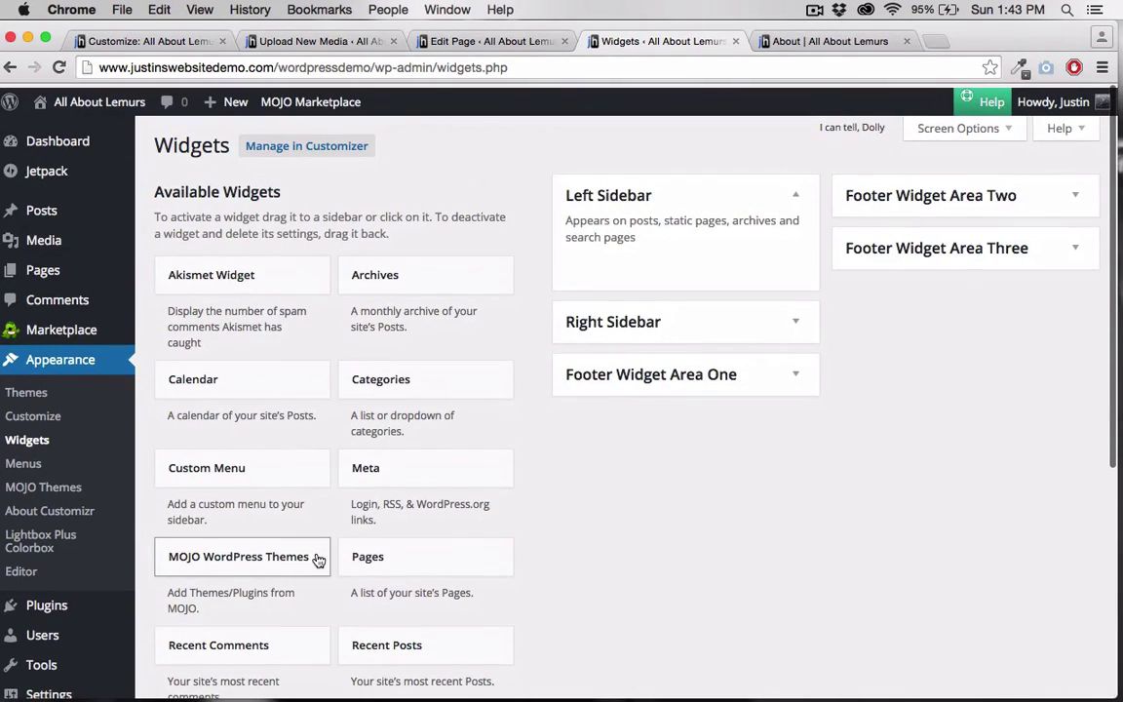
{"action": "left_click", "coordinate": [829, 41]}
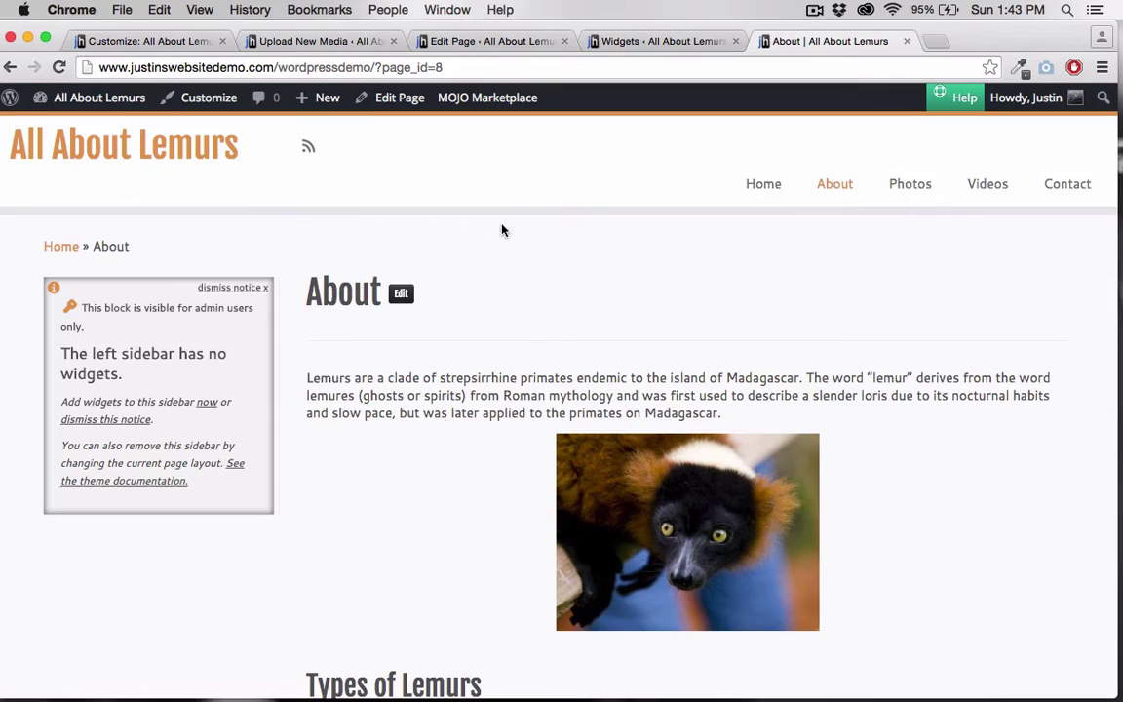
Dismiss the empty-sidebar admin notice and look over the published pages.
{"action": "scroll", "coordinate": [502, 230], "scroll_direction": "down", "scroll_amount": 3}
{"action": "scroll", "coordinate": [502, 230], "scroll_direction": "up", "scroll_amount": 3}
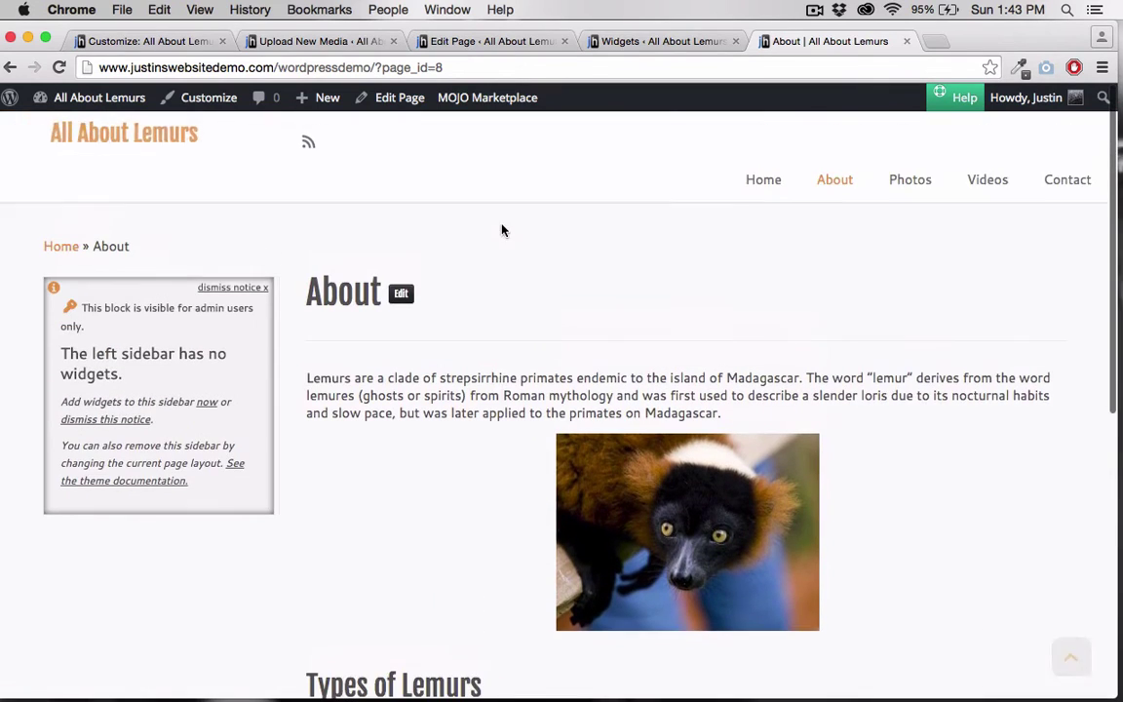
{"action": "left_click", "coordinate": [218, 287]}
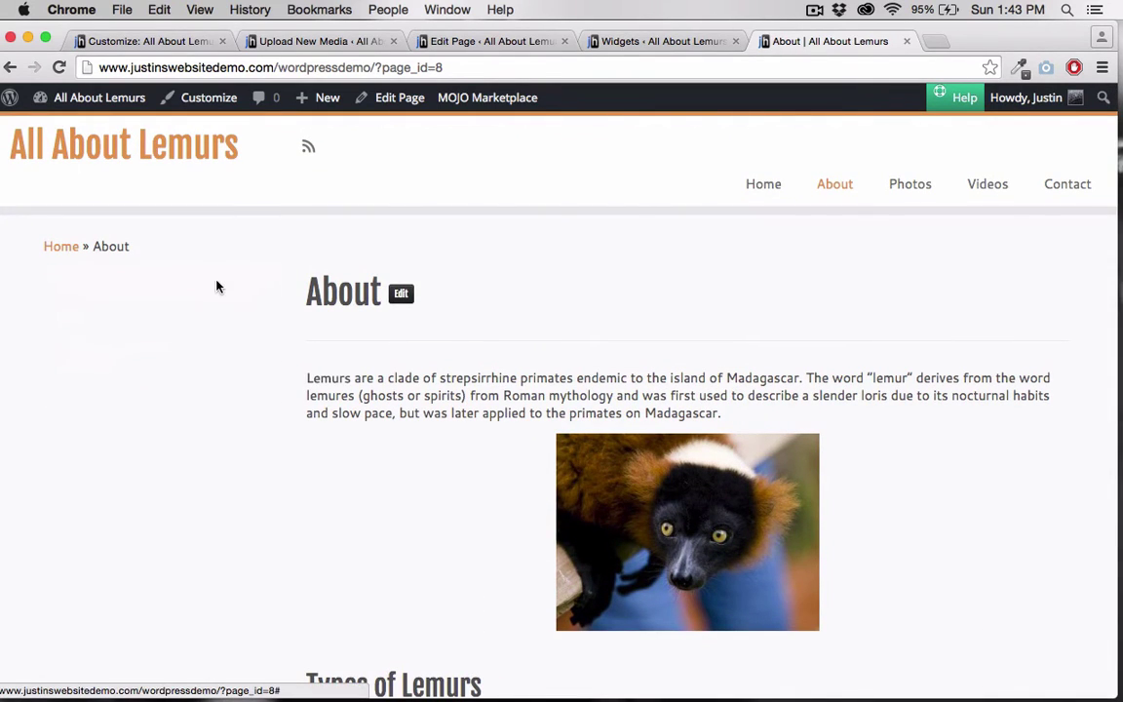
{"action": "scroll", "coordinate": [188, 590], "scroll_direction": "down", "scroll_amount": 5}
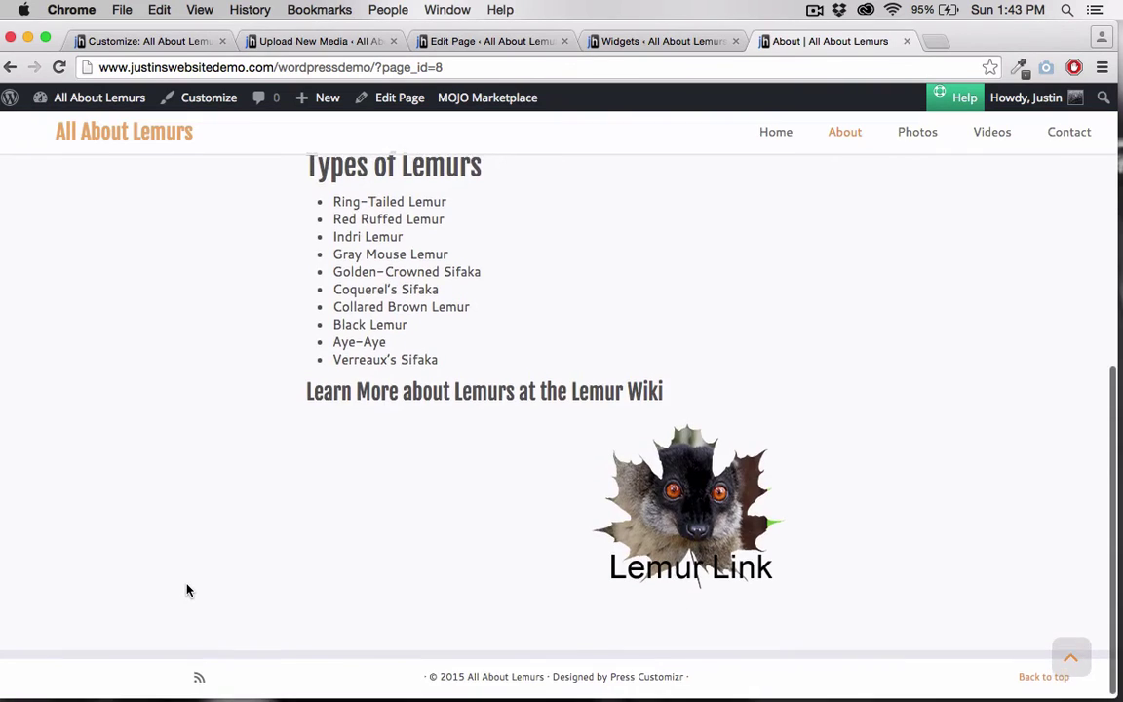
{"action": "scroll", "coordinate": [188, 591], "scroll_direction": "up", "scroll_amount": 10}
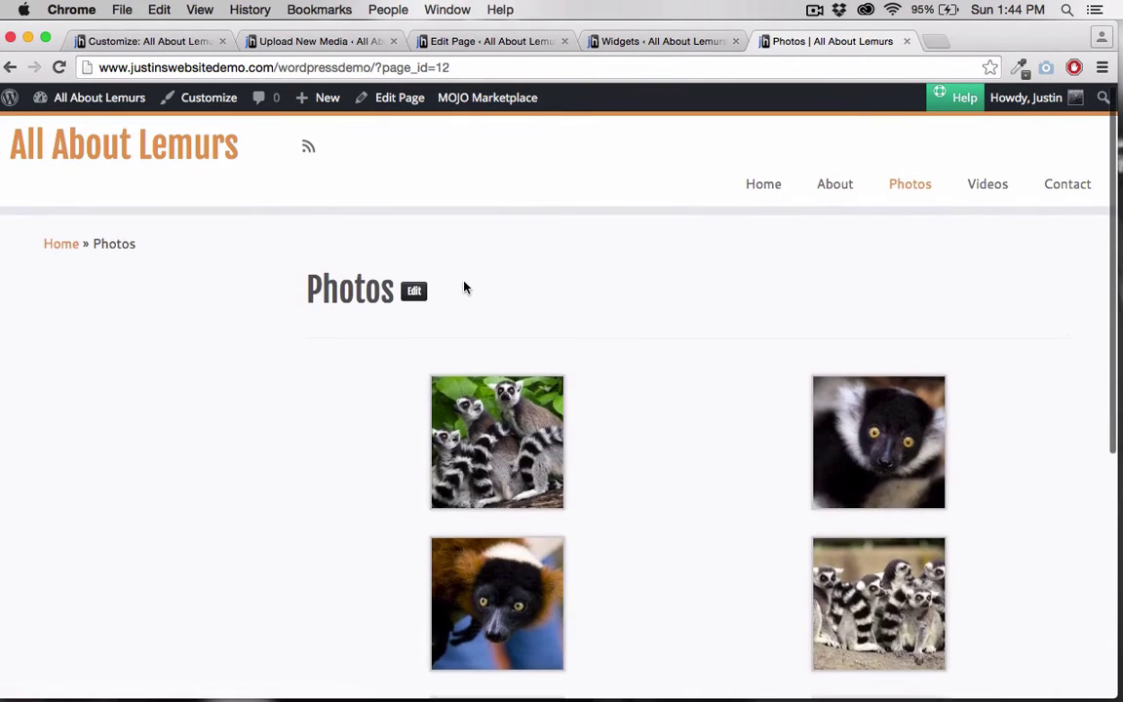
{"action": "scroll", "coordinate": [464, 287], "scroll_direction": "down", "scroll_amount": 5}
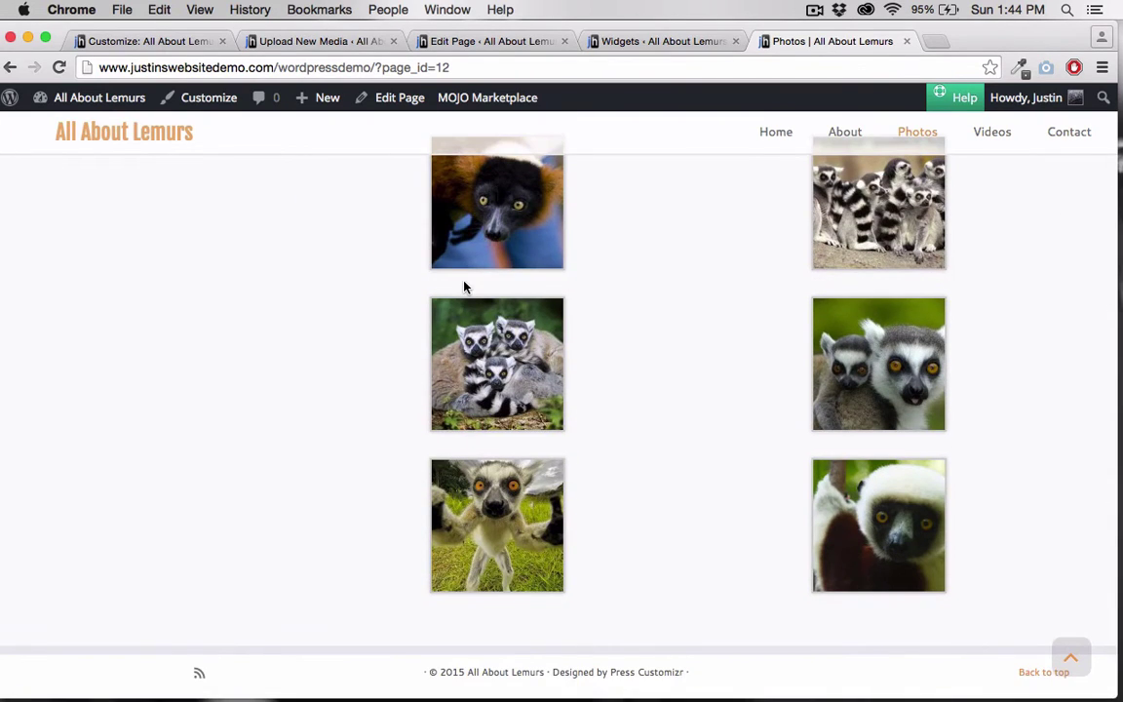
{"action": "scroll", "coordinate": [464, 287], "scroll_direction": "up", "scroll_amount": 5}
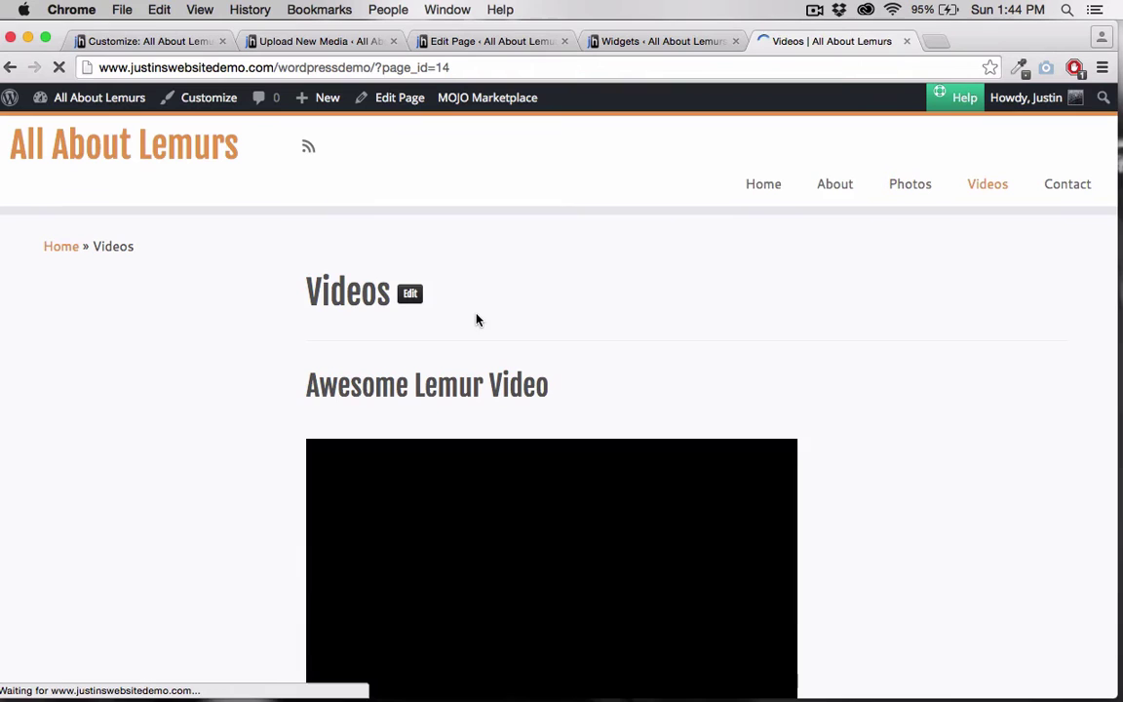
{"action": "scroll", "coordinate": [477, 320], "scroll_direction": "down", "scroll_amount": 2}
{"action": "scroll", "coordinate": [476, 320], "scroll_direction": "up", "scroll_amount": 2}
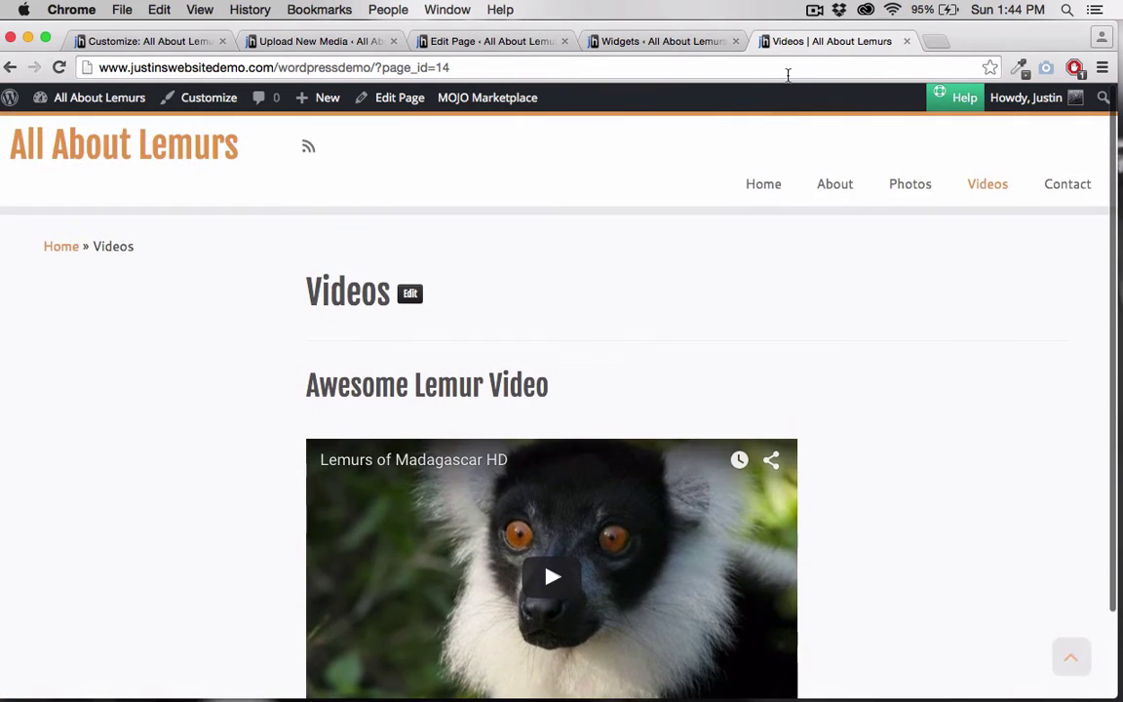
Review the site's home page, then return to the Widgets admin page.
{"action": "left_click", "coordinate": [757, 184]}
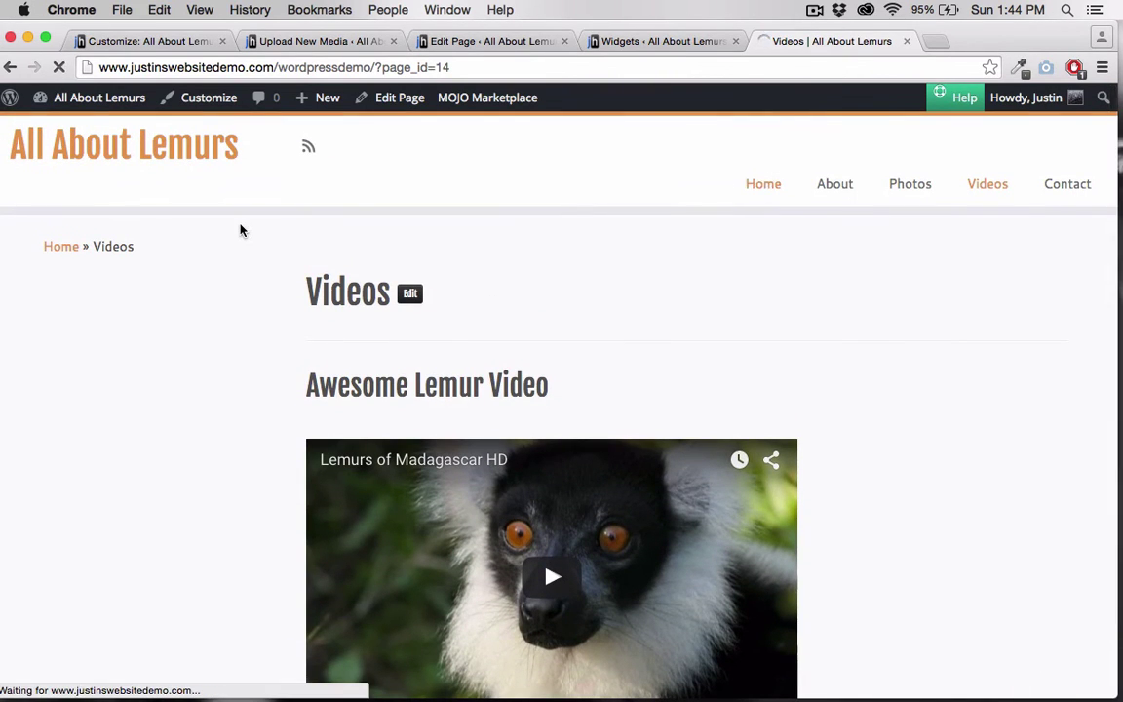
{"action": "scroll", "coordinate": [277, 346], "scroll_direction": "down", "scroll_amount": 5}
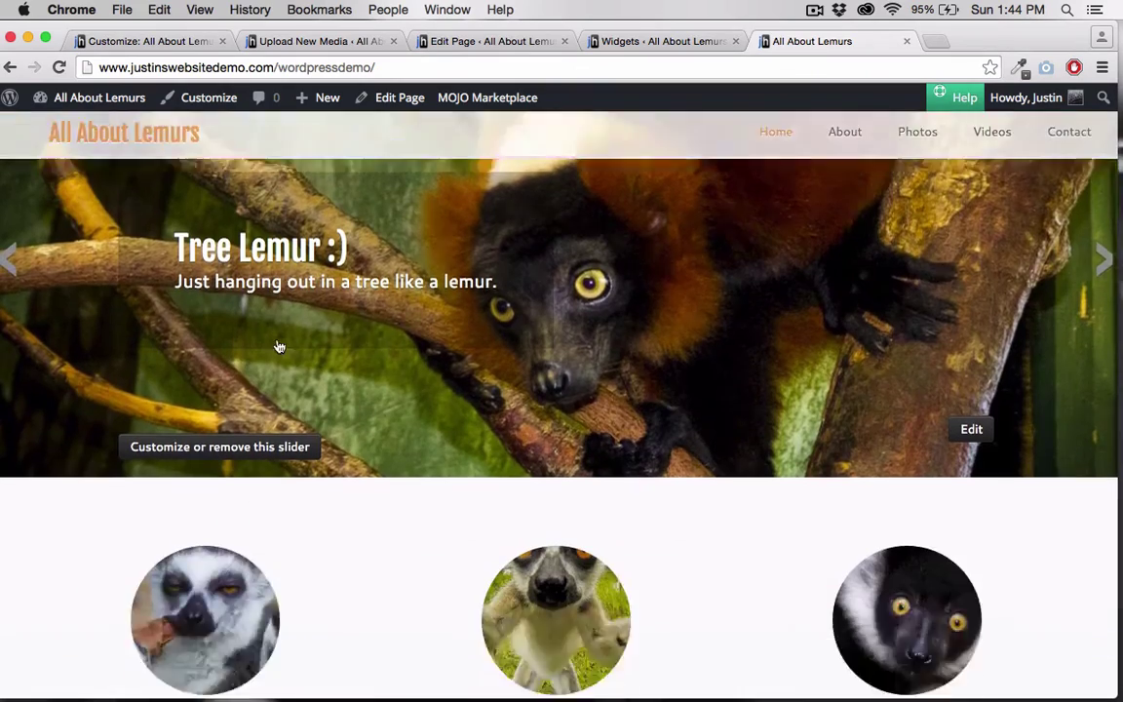
{"action": "scroll", "coordinate": [276, 346], "scroll_direction": "up", "scroll_amount": 5}
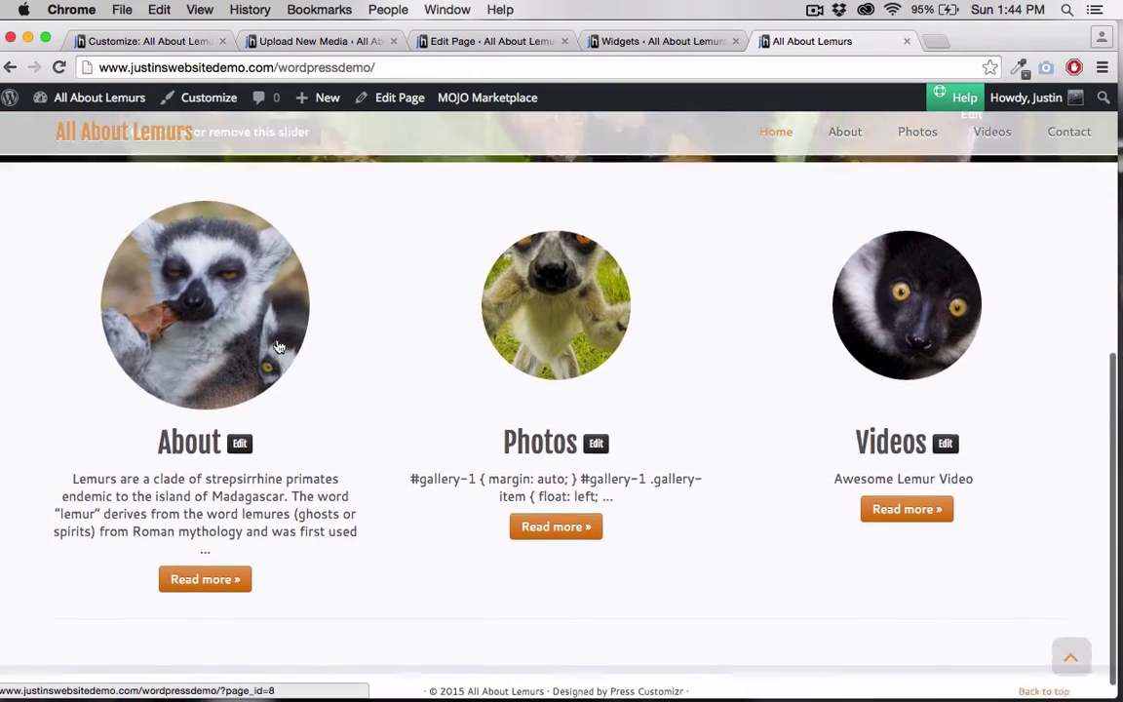
{"action": "left_click", "coordinate": [659, 41]}
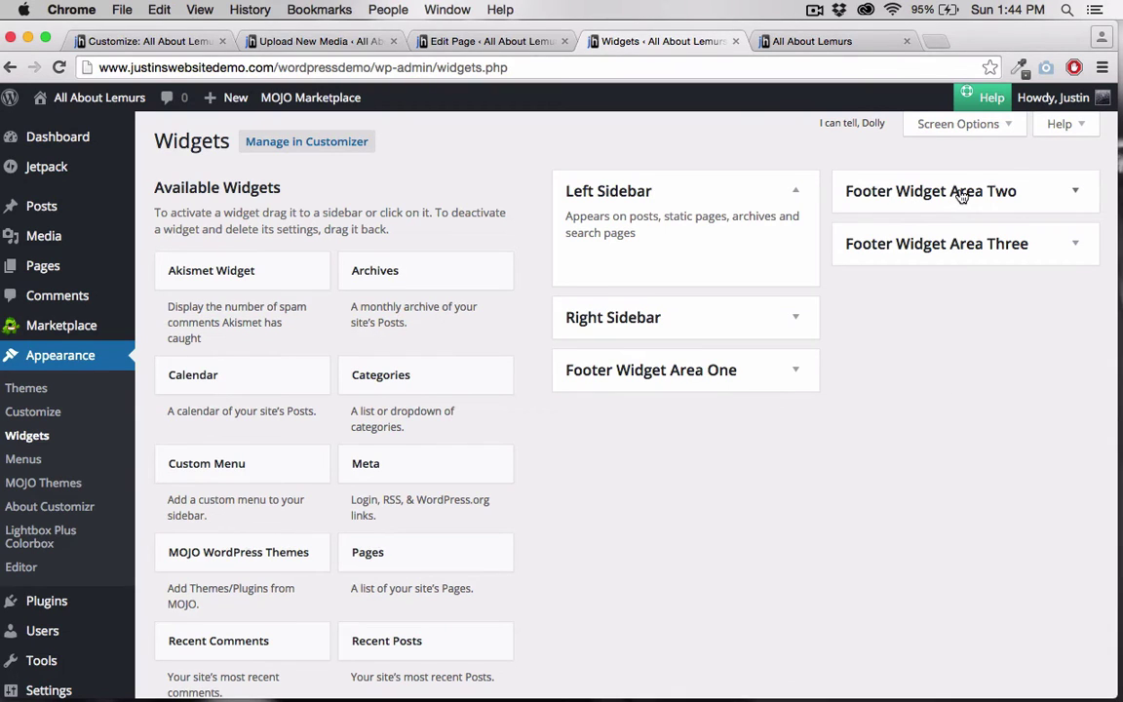
Add a Text widget 'Footer Widget Demo' reading 'Hello Lemurs! :)' to Footer Widget Area One and save.
{"action": "left_click", "coordinate": [796, 372]}
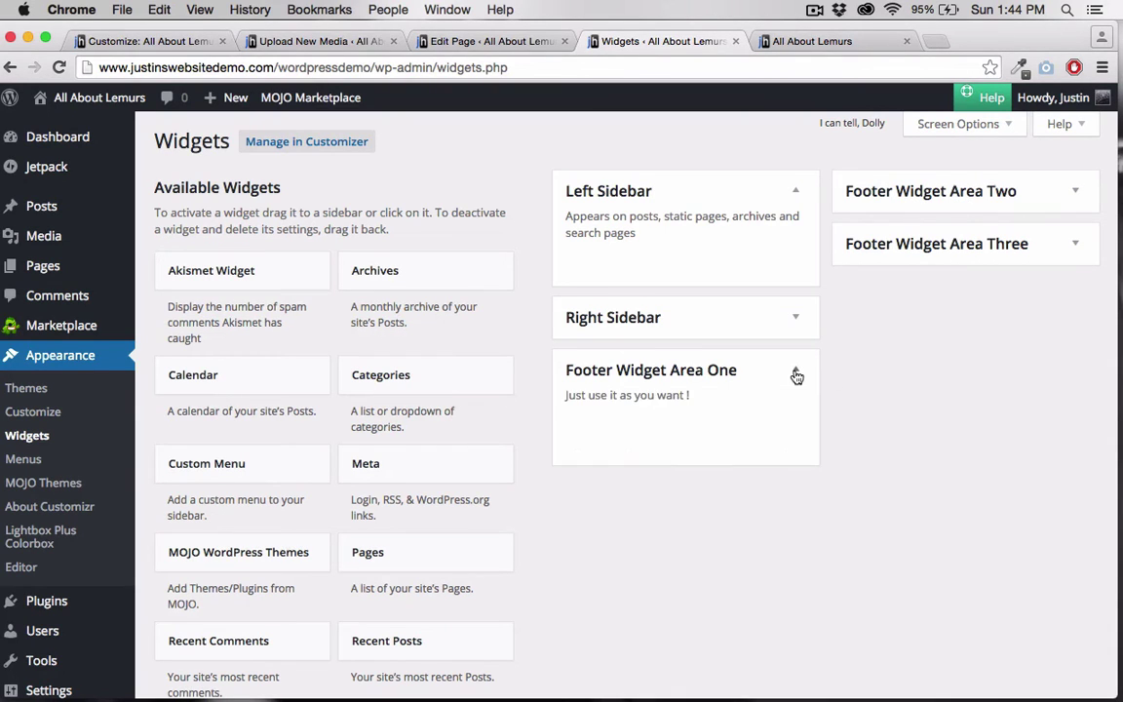
{"action": "scroll", "coordinate": [717, 610], "scroll_direction": "down", "scroll_amount": 3}
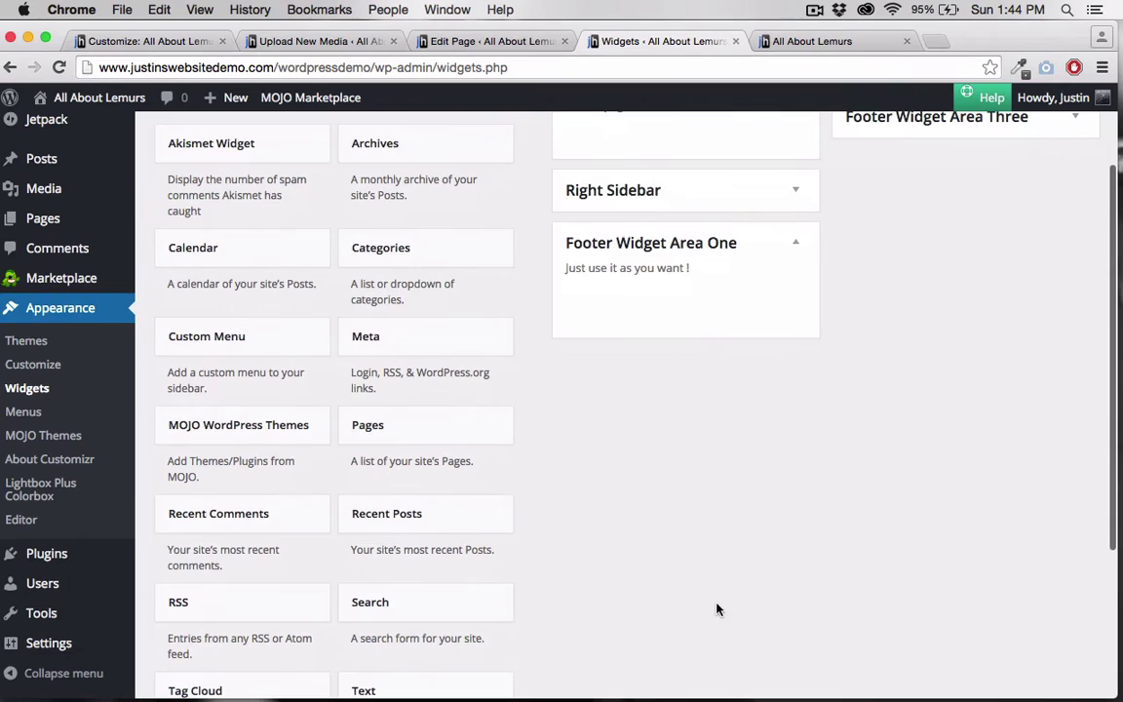
{"action": "scroll", "coordinate": [209, 420], "scroll_direction": "down", "scroll_amount": 5}
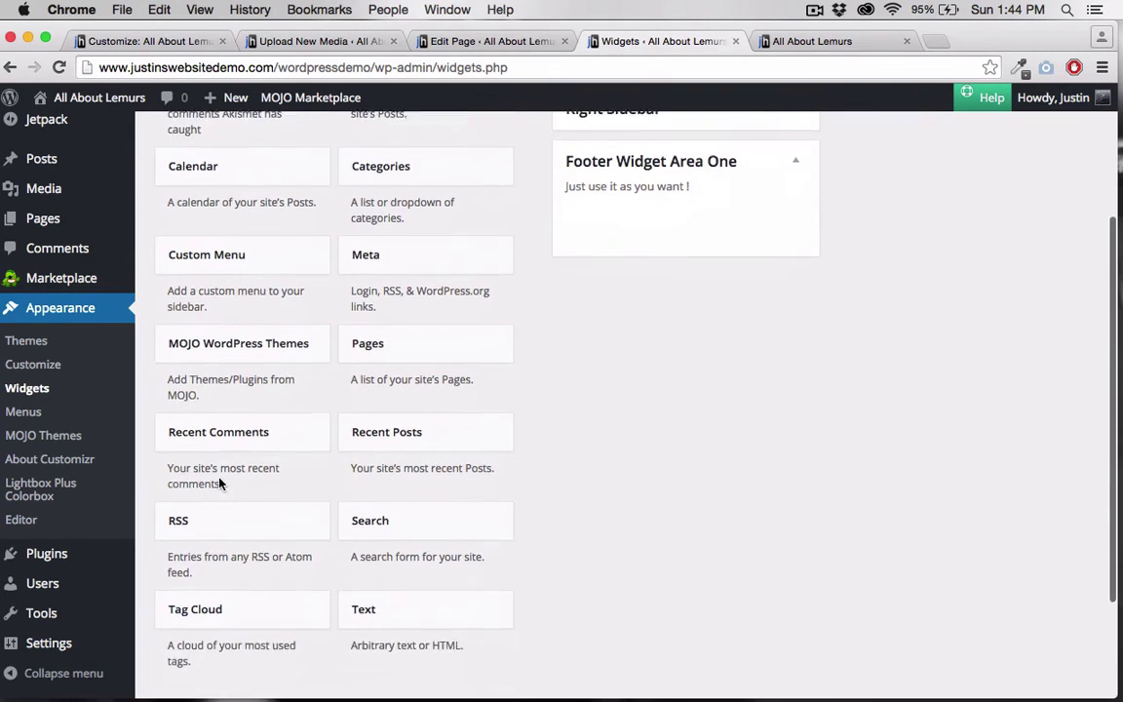
{"action": "scroll", "coordinate": [221, 485], "scroll_direction": "up", "scroll_amount": 3}
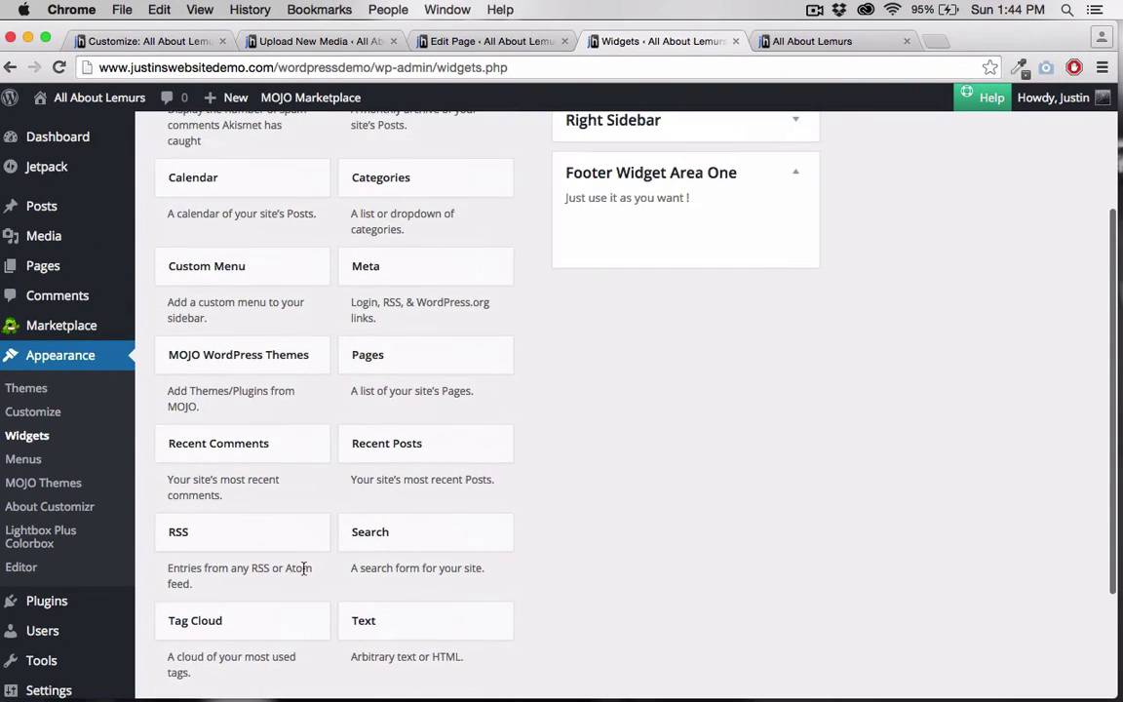
{"action": "left_click_drag", "start_coordinate": [364, 620], "coordinate": [657, 220]}
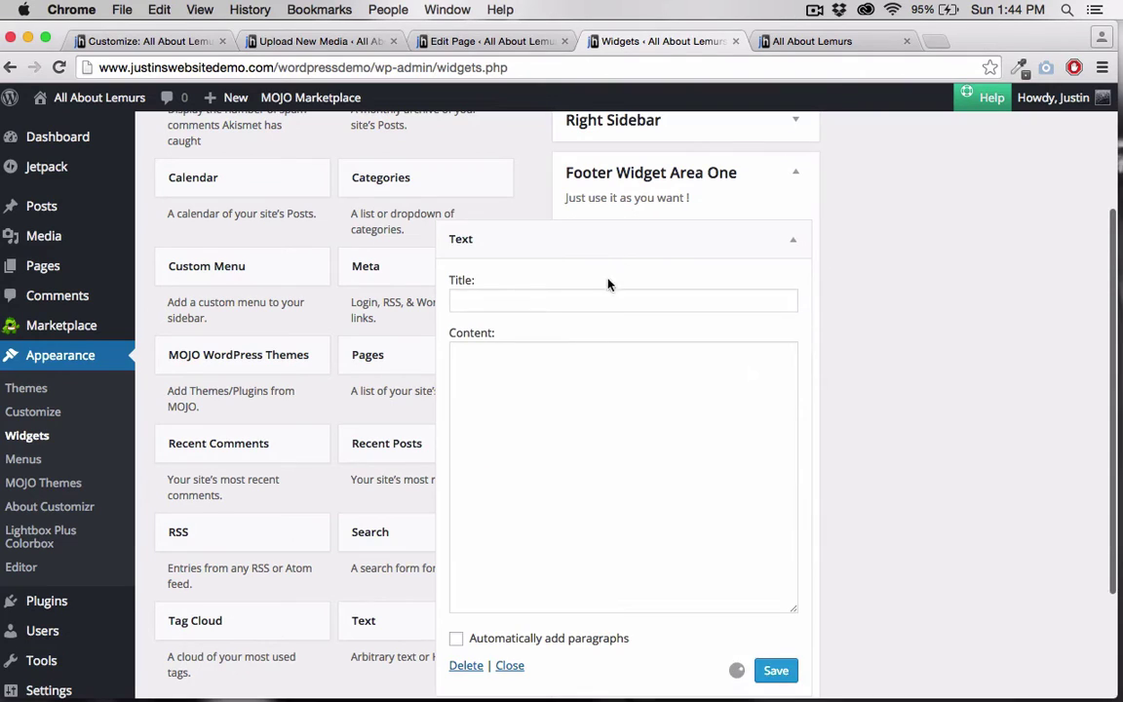
{"action": "left_click", "coordinate": [535, 302]}
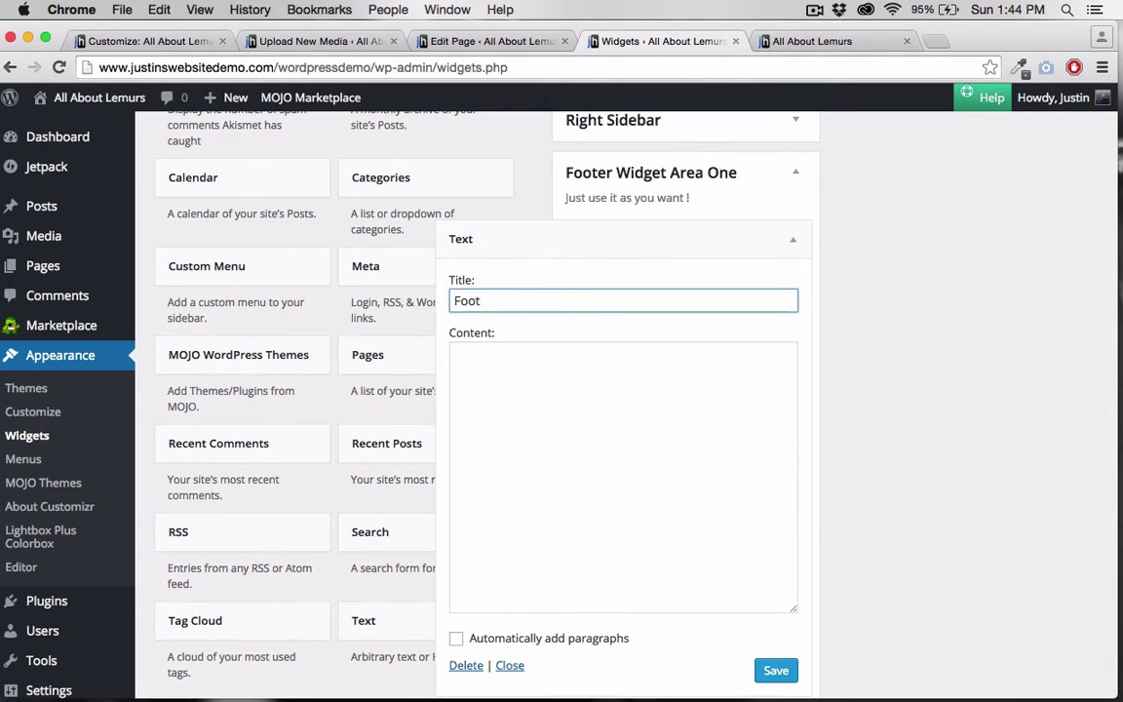
{"action": "type", "text": "Footer W"}
{"action": "type", "text": "idget Demo"}
{"action": "left_click", "coordinate": [695, 478]}
{"action": "type", "text": "Hello Lemurs! :)"}
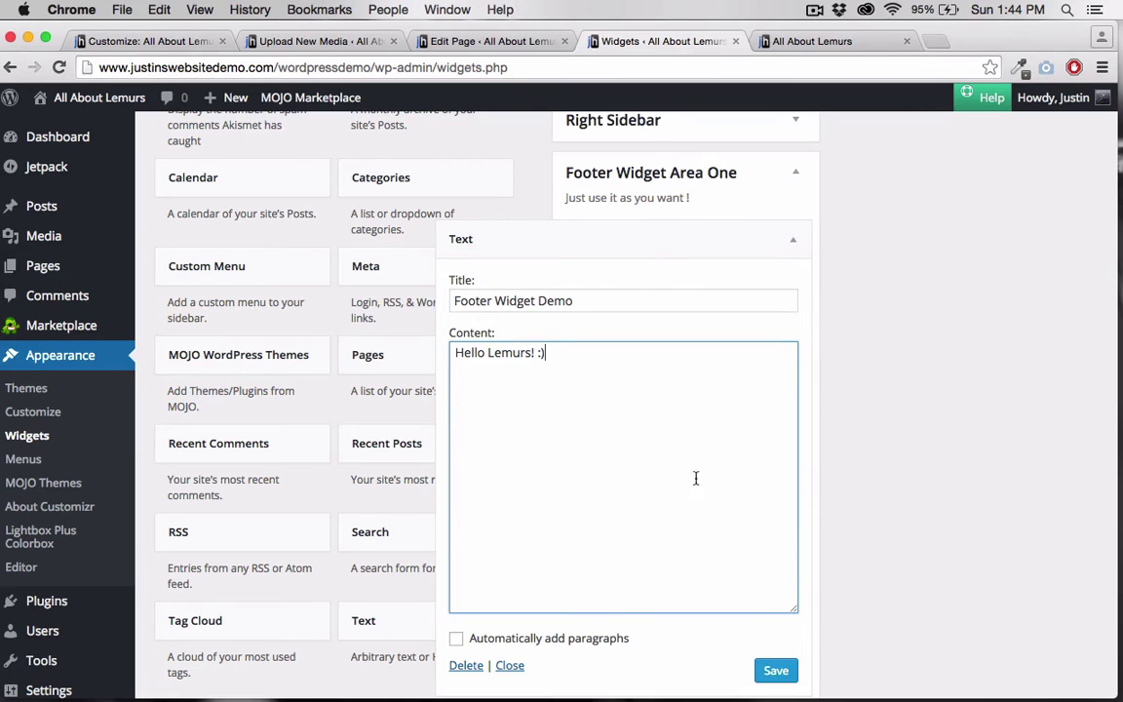
{"action": "left_click", "coordinate": [777, 670]}
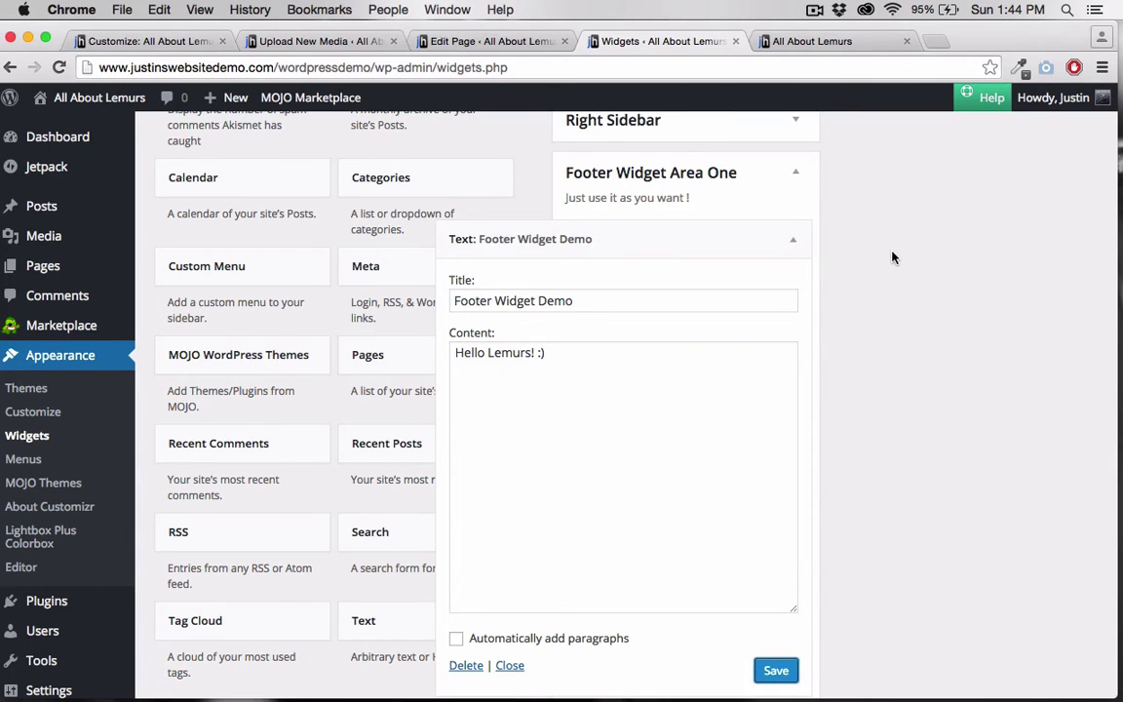
Reload the home page and scroll down to check the new footer widget.
{"action": "left_click", "coordinate": [819, 43]}
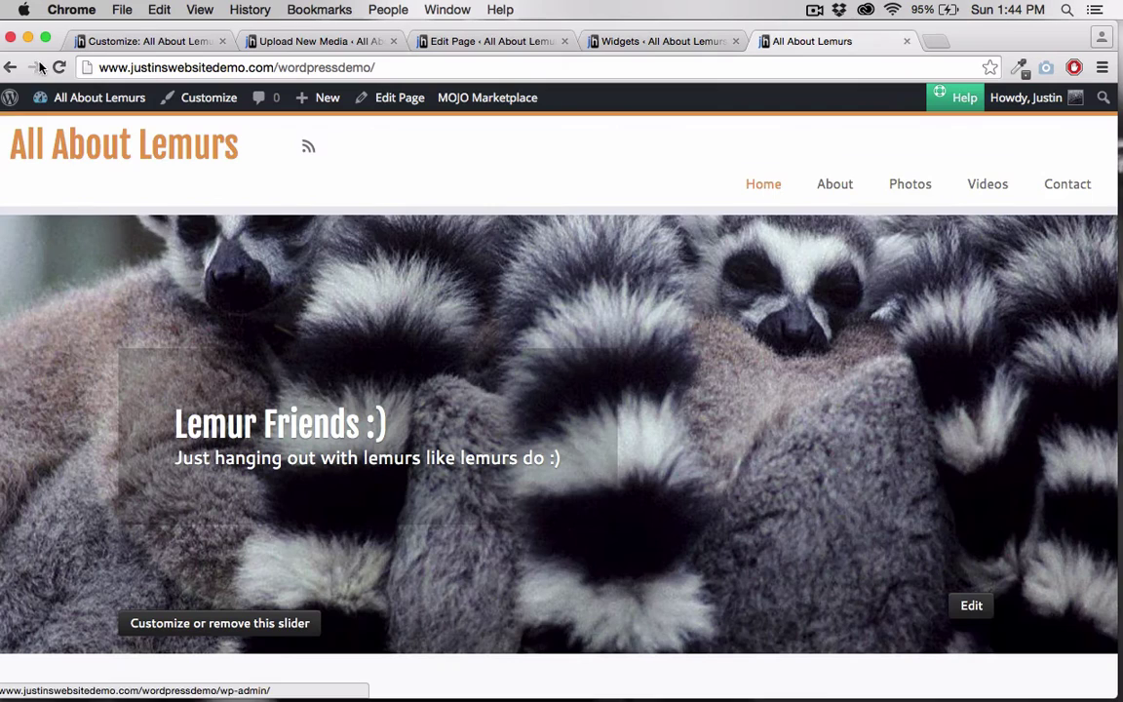
{"action": "left_click", "coordinate": [97, 97]}
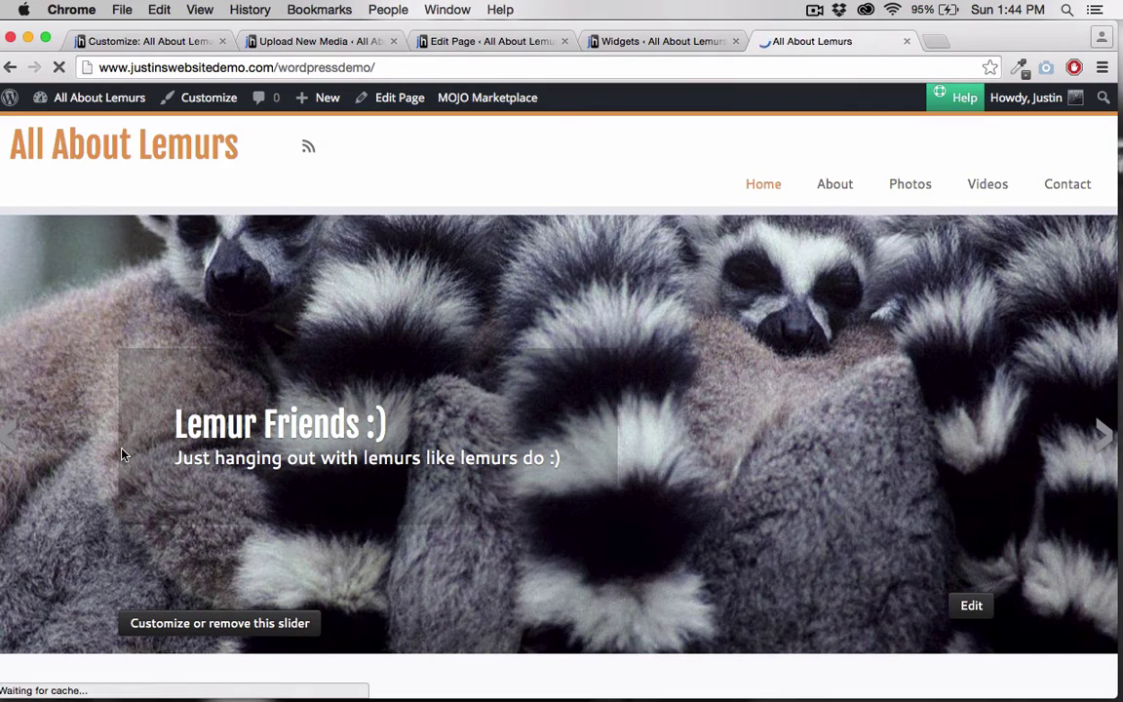
{"action": "scroll", "coordinate": [122, 454], "scroll_direction": "down", "scroll_amount": 10}
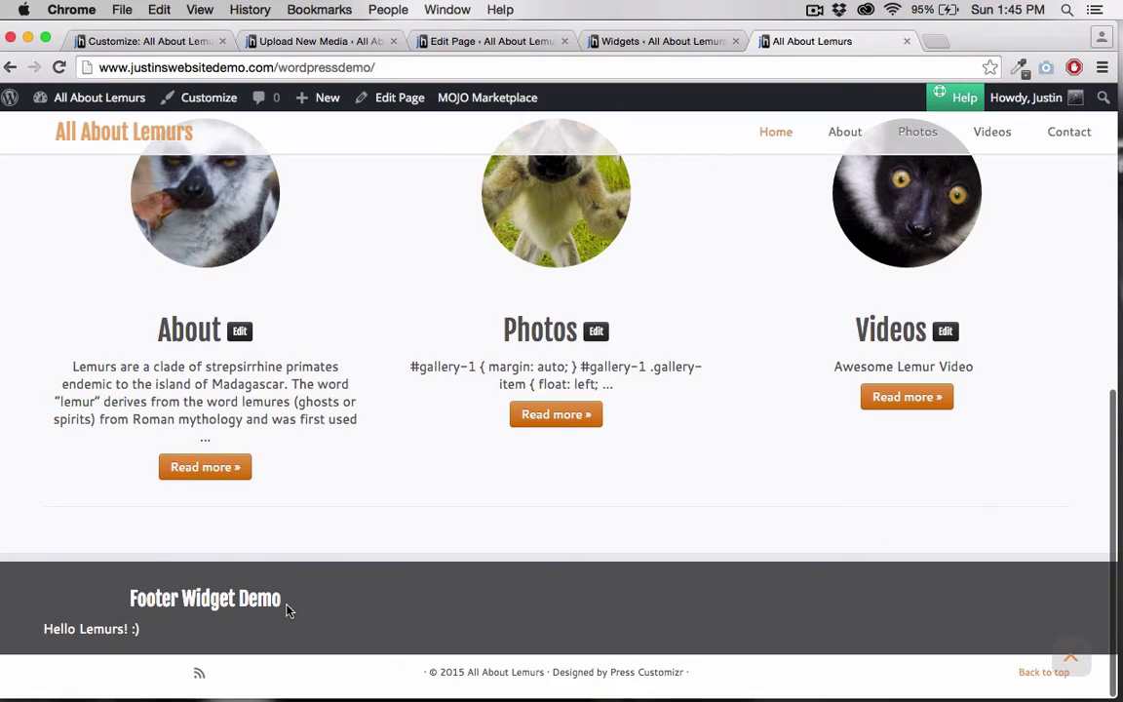
Add a Pages widget titled 'My Pages' to Footer Widget Area Two, save, and check the home page.
{"action": "left_click", "coordinate": [632, 43]}
{"action": "scroll", "coordinate": [664, 340], "scroll_direction": "up", "scroll_amount": 4}
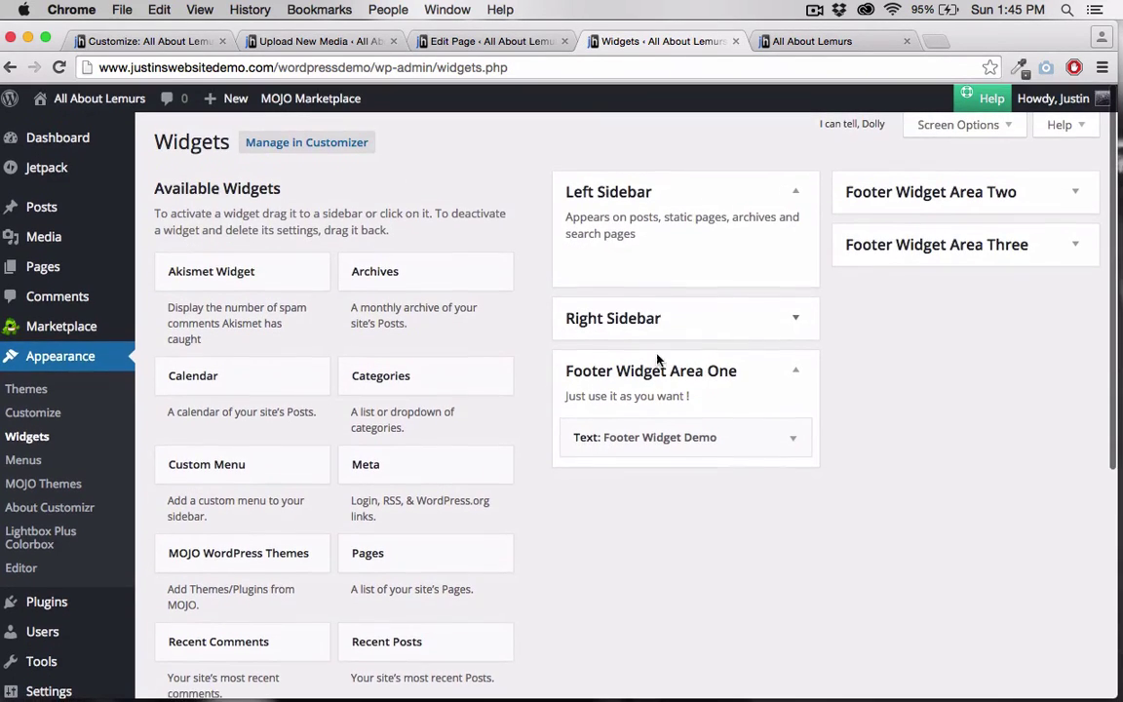
{"action": "left_click", "coordinate": [1076, 192]}
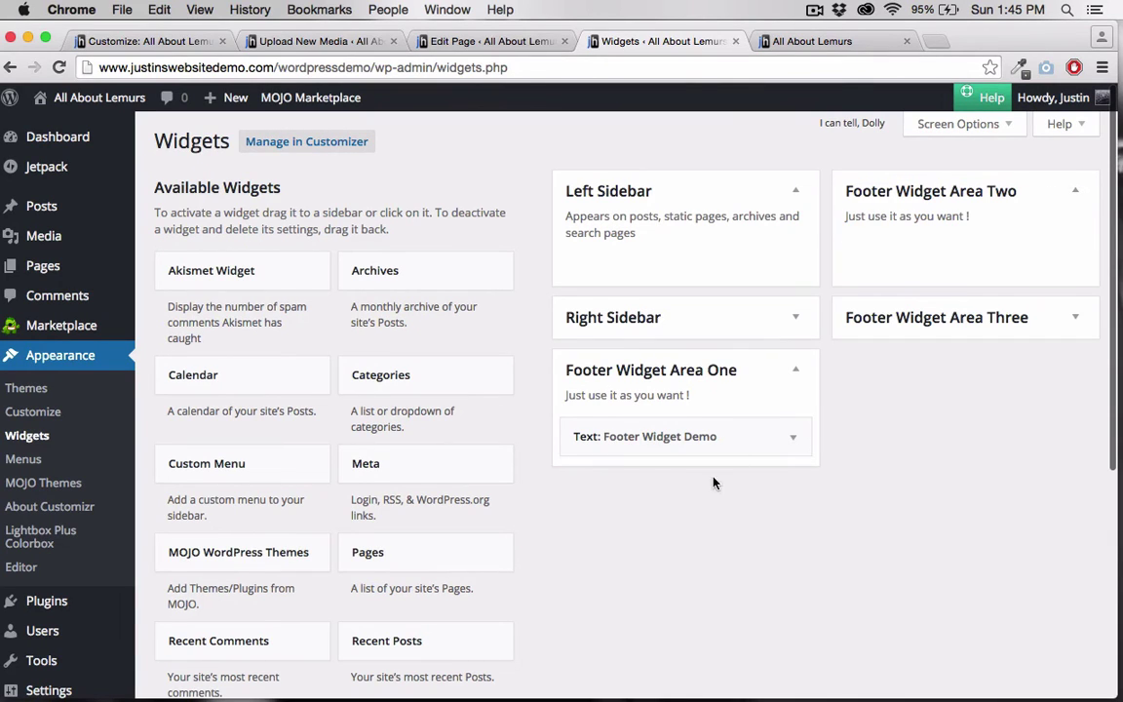
{"action": "left_click_drag", "start_coordinate": [491, 504], "coordinate": [985, 231]}
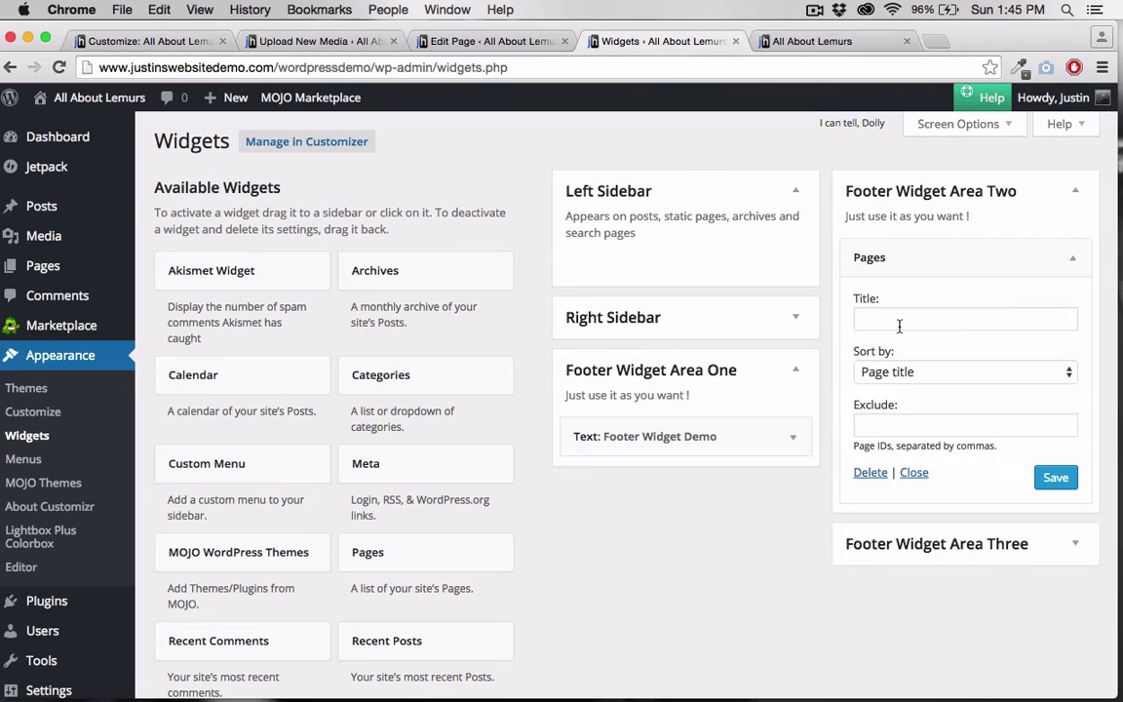
{"action": "left_click", "coordinate": [897, 319]}
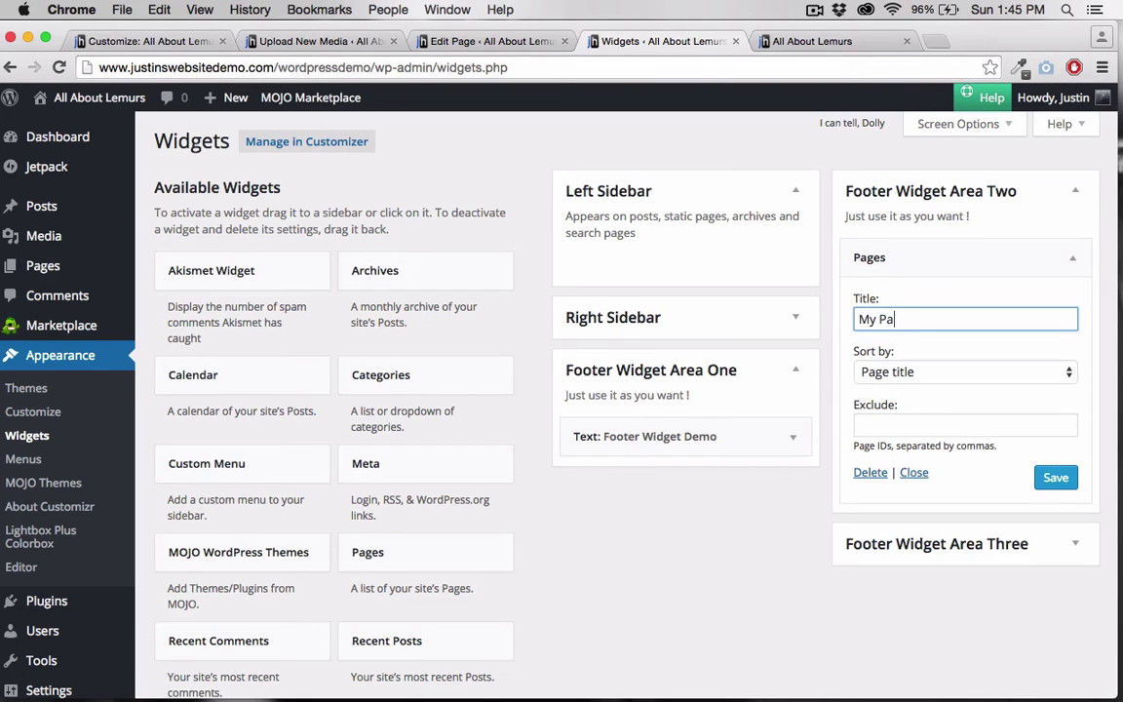
{"action": "left_click", "coordinate": [1057, 479]}
{"action": "left_click", "coordinate": [807, 41]}
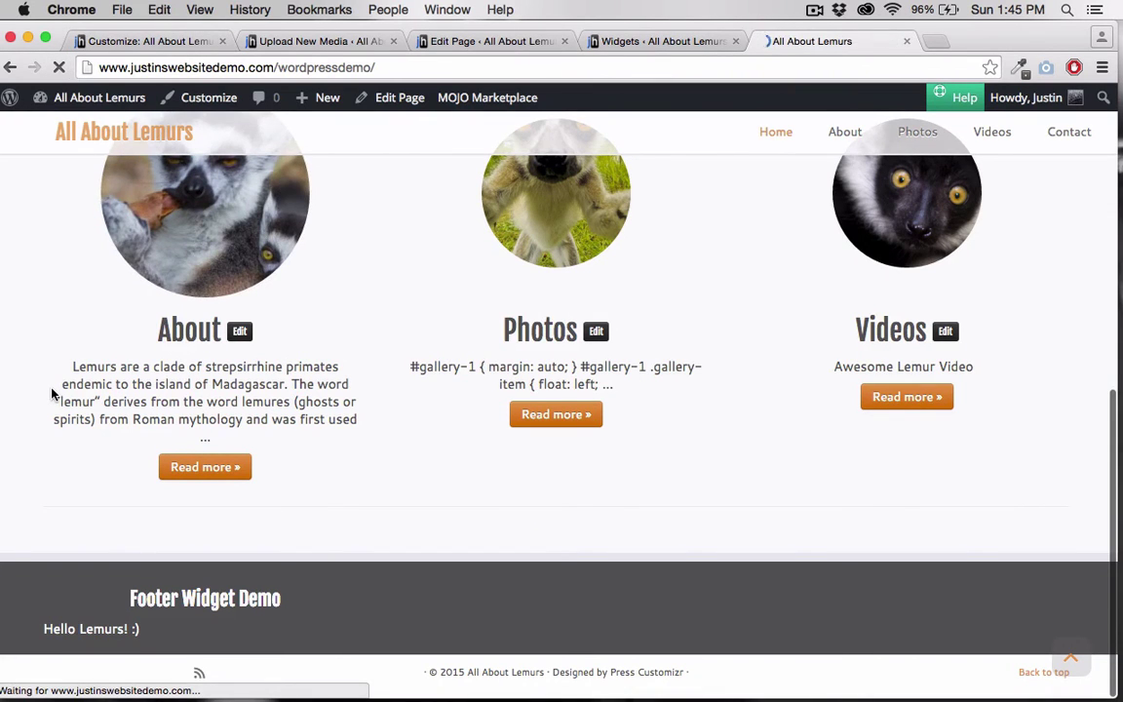
{"action": "scroll", "coordinate": [52, 393], "scroll_direction": "up", "scroll_amount": 10}
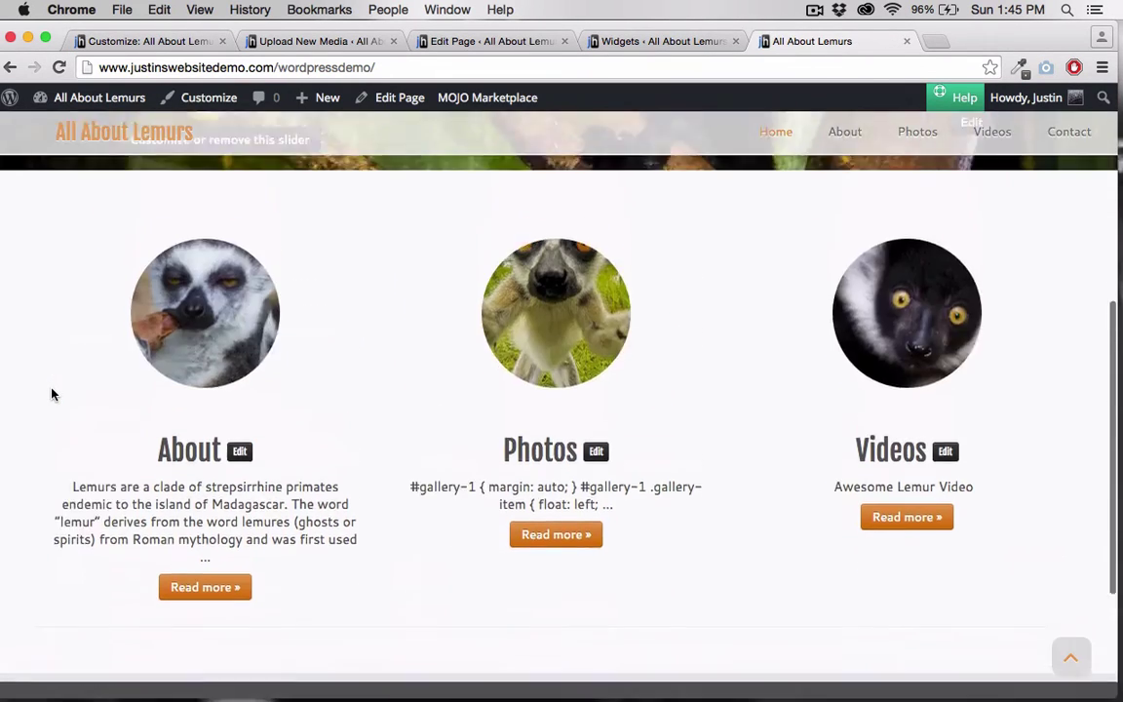
Add an Archives widget shown as a dropdown to Footer Widget Area Three.
{"action": "left_click", "coordinate": [633, 41]}
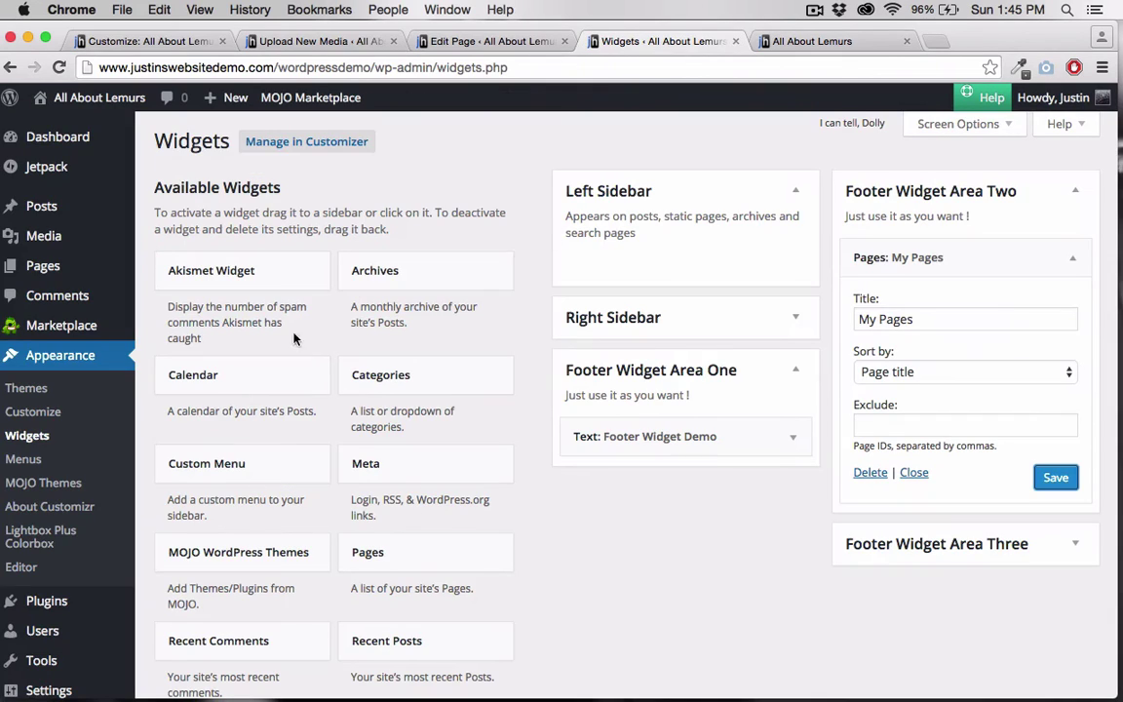
{"action": "left_click", "coordinate": [1073, 194]}
{"action": "left_click_drag", "start_coordinate": [440, 281], "coordinate": [992, 298]}
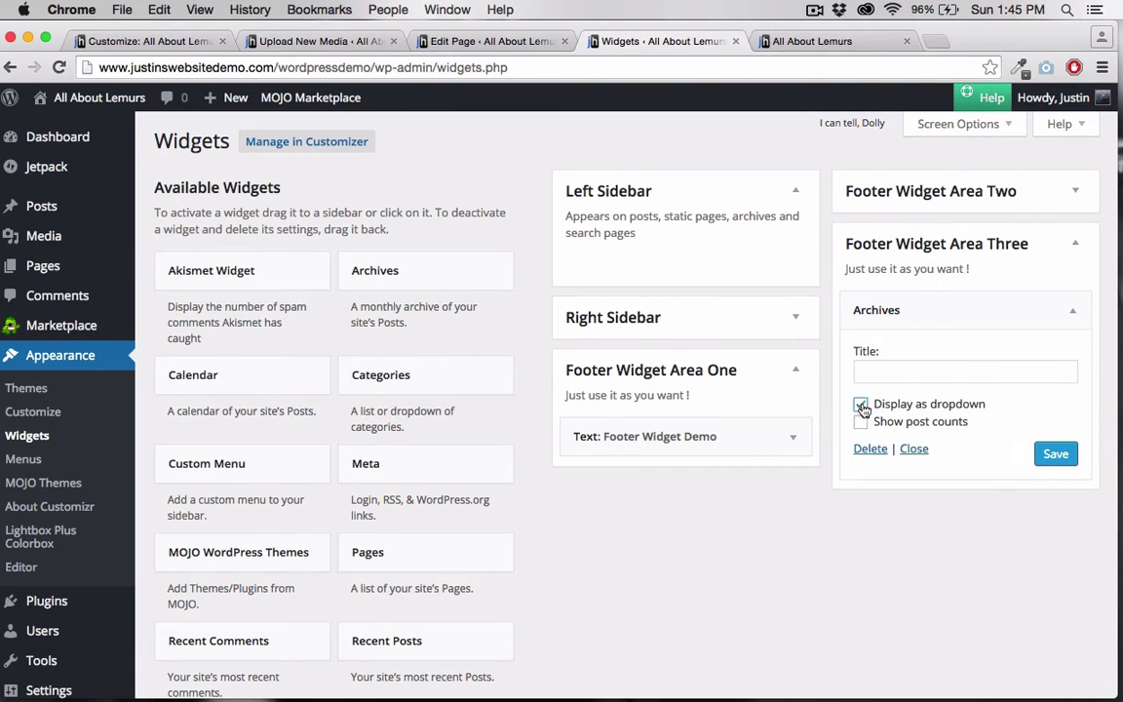
{"action": "left_click", "coordinate": [821, 43]}
{"action": "scroll", "coordinate": [128, 347], "scroll_direction": "down", "scroll_amount": 10}
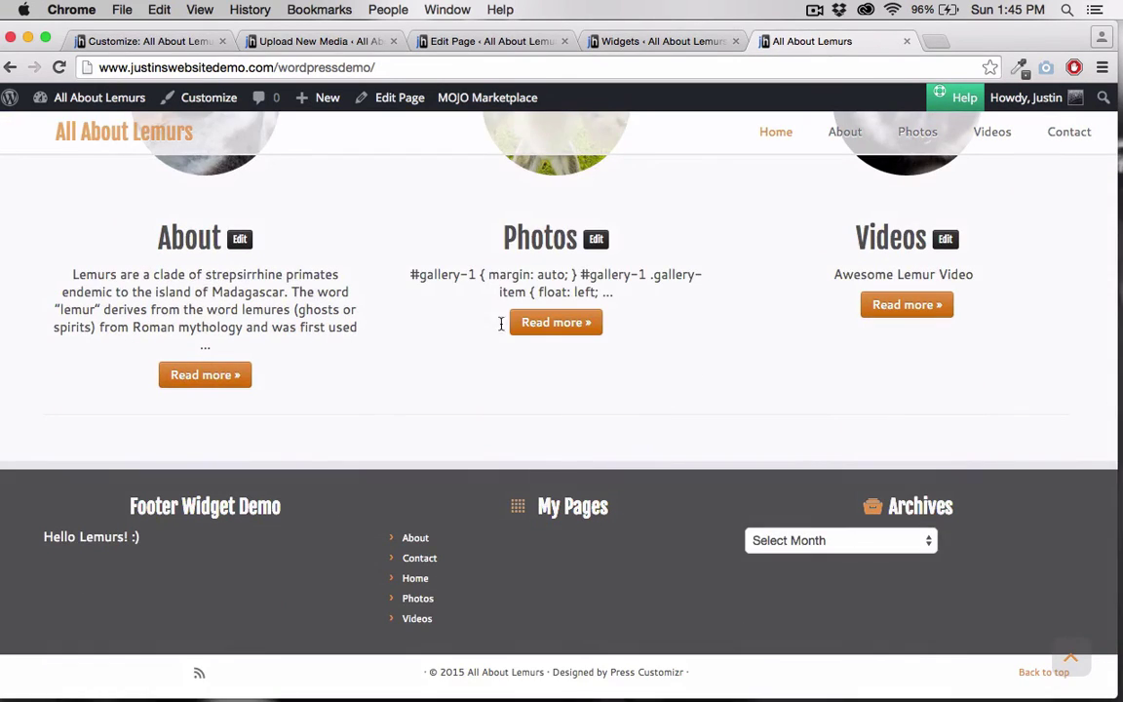
{"action": "left_click", "coordinate": [817, 539]}
{"action": "left_click", "coordinate": [789, 498]}
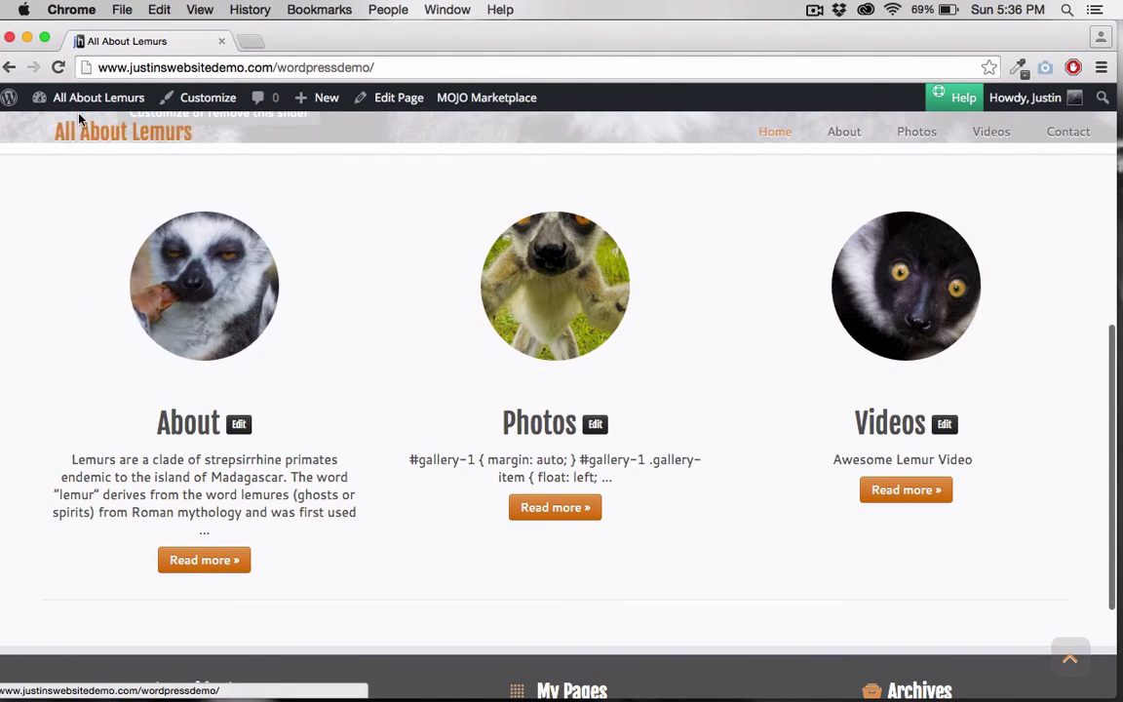
From the Dashboard, open Appearance > Customize and its 'Content : home, posts, ...' section.
{"action": "mouse_move", "coordinate": [70, 102]}
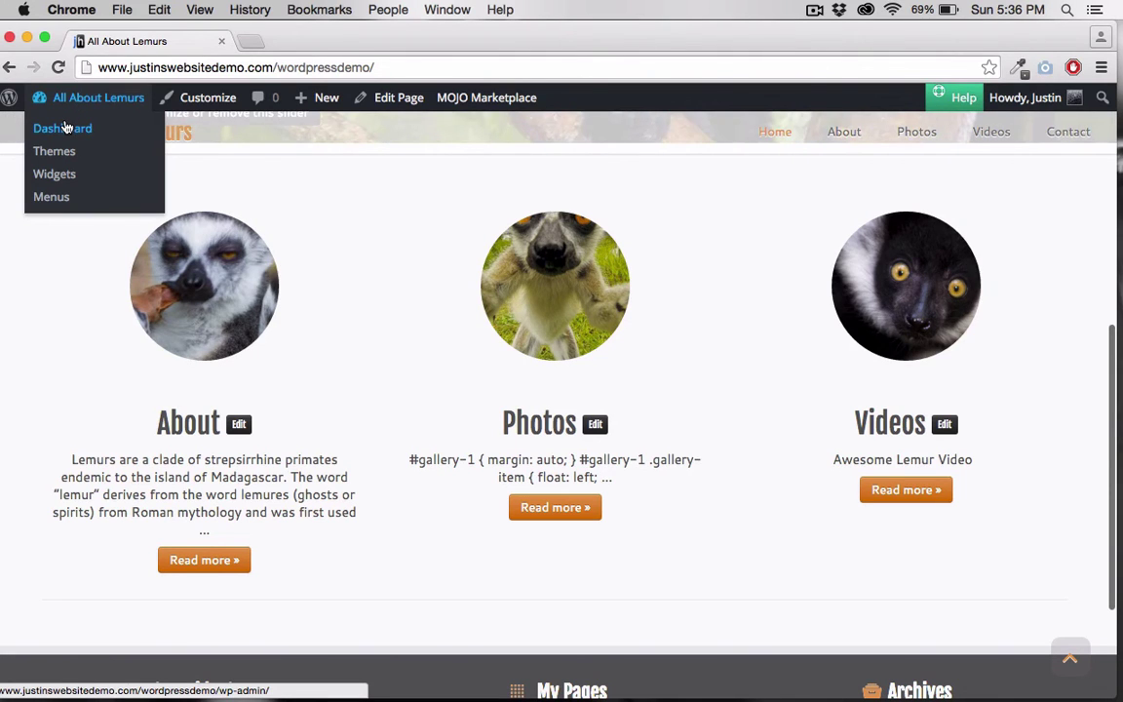
{"action": "left_click", "coordinate": [66, 127]}
{"action": "mouse_move", "coordinate": [68, 419]}
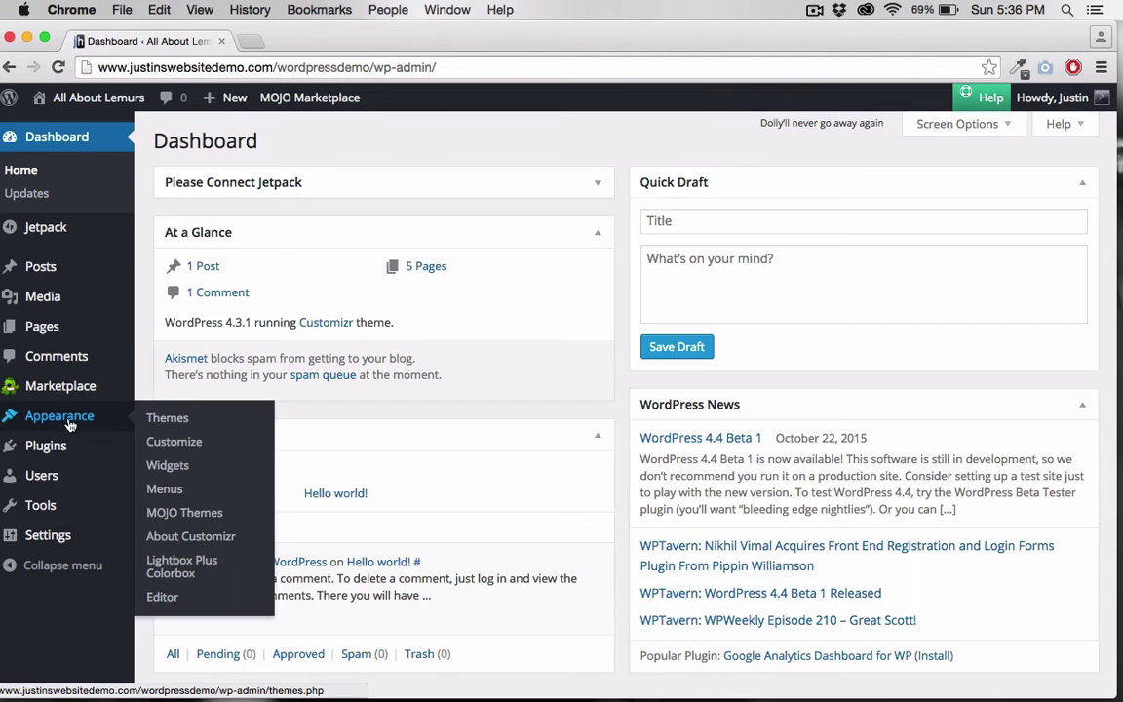
{"action": "left_click", "coordinate": [163, 442]}
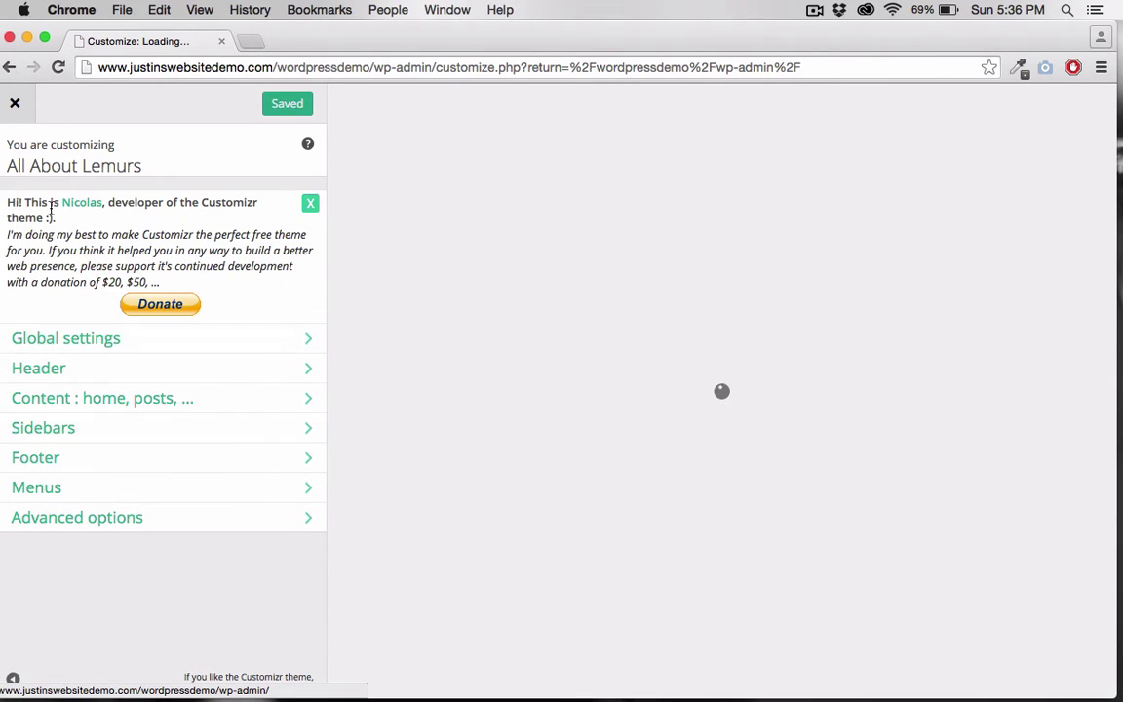
{"action": "left_click", "coordinate": [71, 403]}
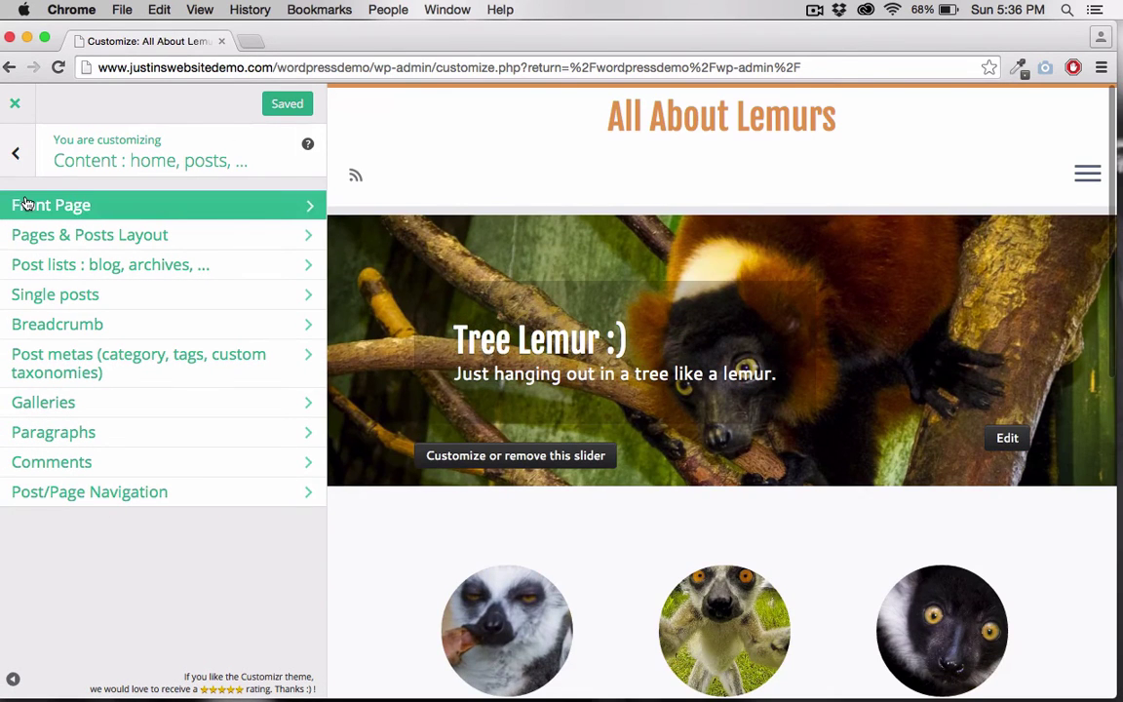
In Front Page options, paste the social-groups paragraph from TextEdit into Featured text one.
{"action": "left_click", "coordinate": [22, 205]}
{"action": "scroll", "coordinate": [115, 499], "scroll_direction": "down", "scroll_amount": 15}
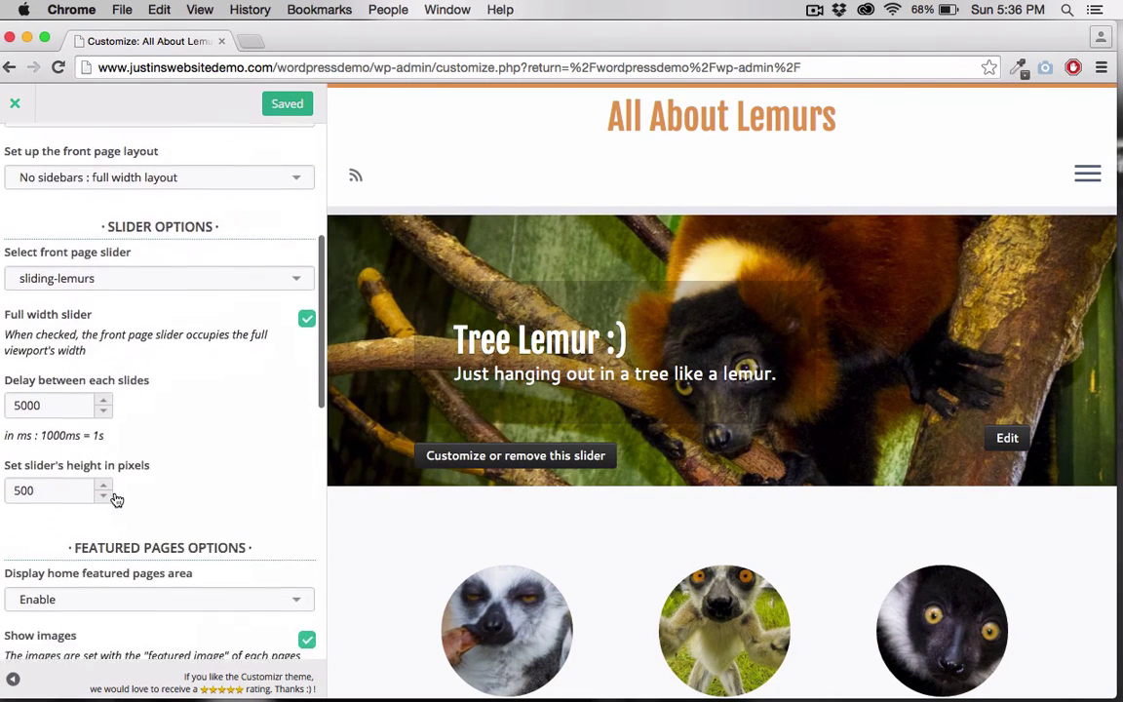
{"action": "scroll", "coordinate": [115, 499], "scroll_direction": "down", "scroll_amount": 7}
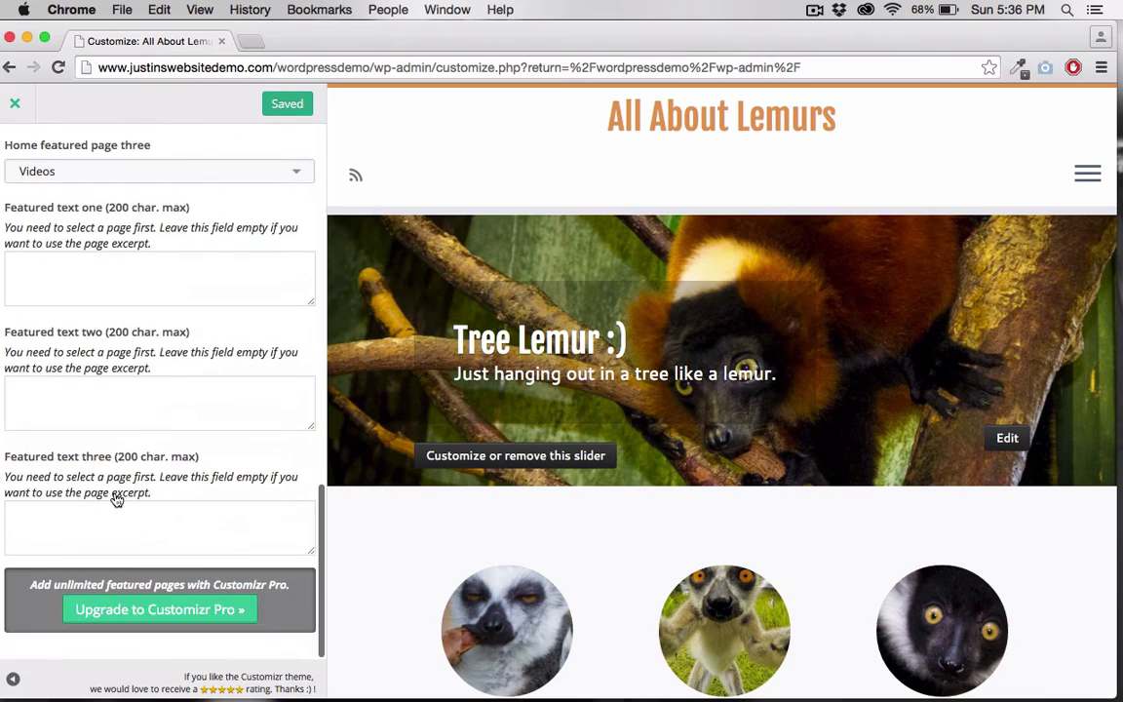
{"action": "scroll", "coordinate": [115, 499], "scroll_direction": "up", "scroll_amount": 6}
{"action": "scroll", "coordinate": [115, 499], "scroll_direction": "up", "scroll_amount": 2}
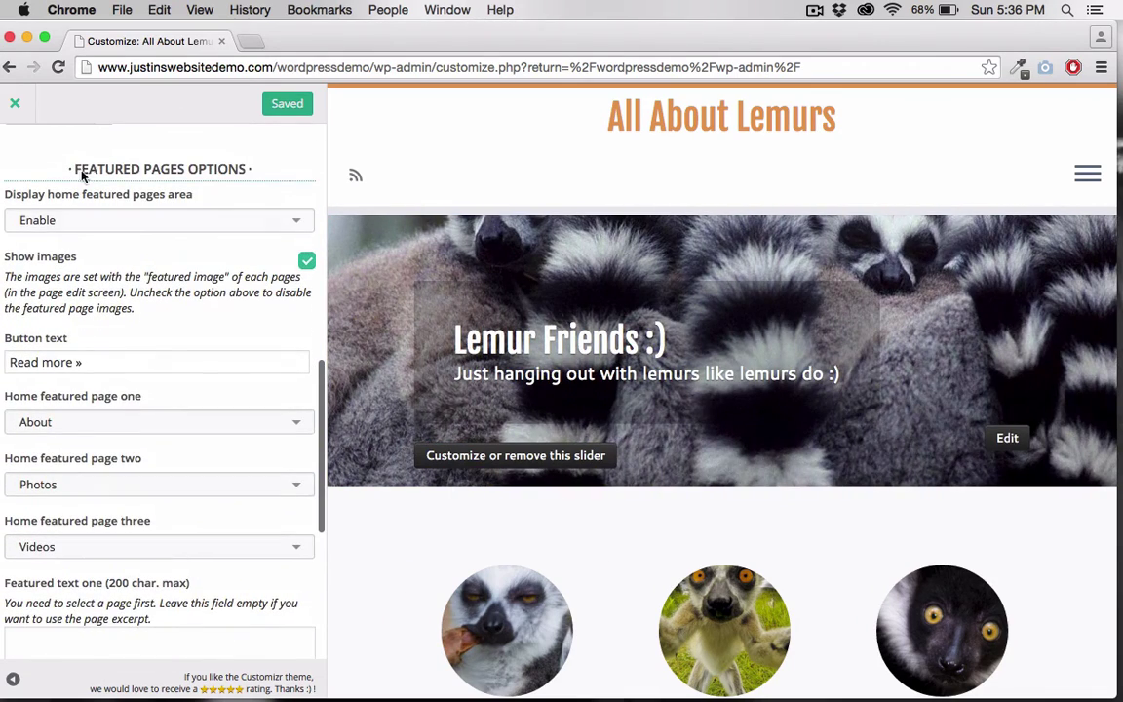
{"action": "scroll", "coordinate": [150, 438], "scroll_direction": "down", "scroll_amount": 10}
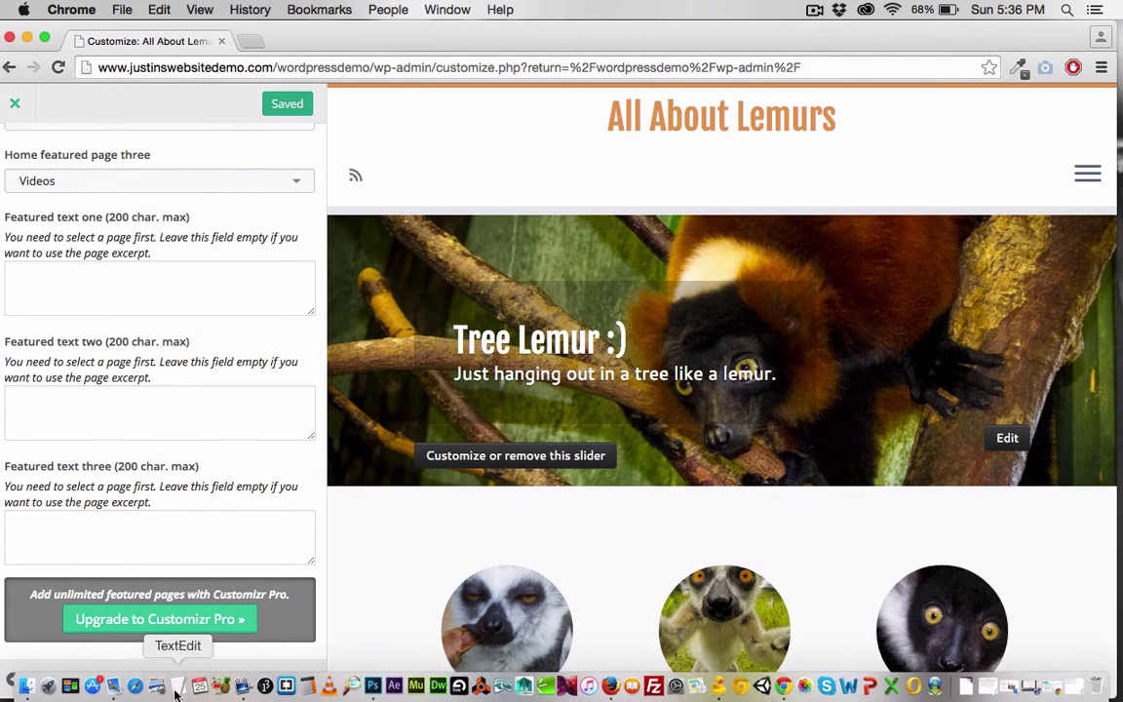
{"action": "left_click", "coordinate": [178, 687]}
{"action": "left_click", "coordinate": [562, 175]}
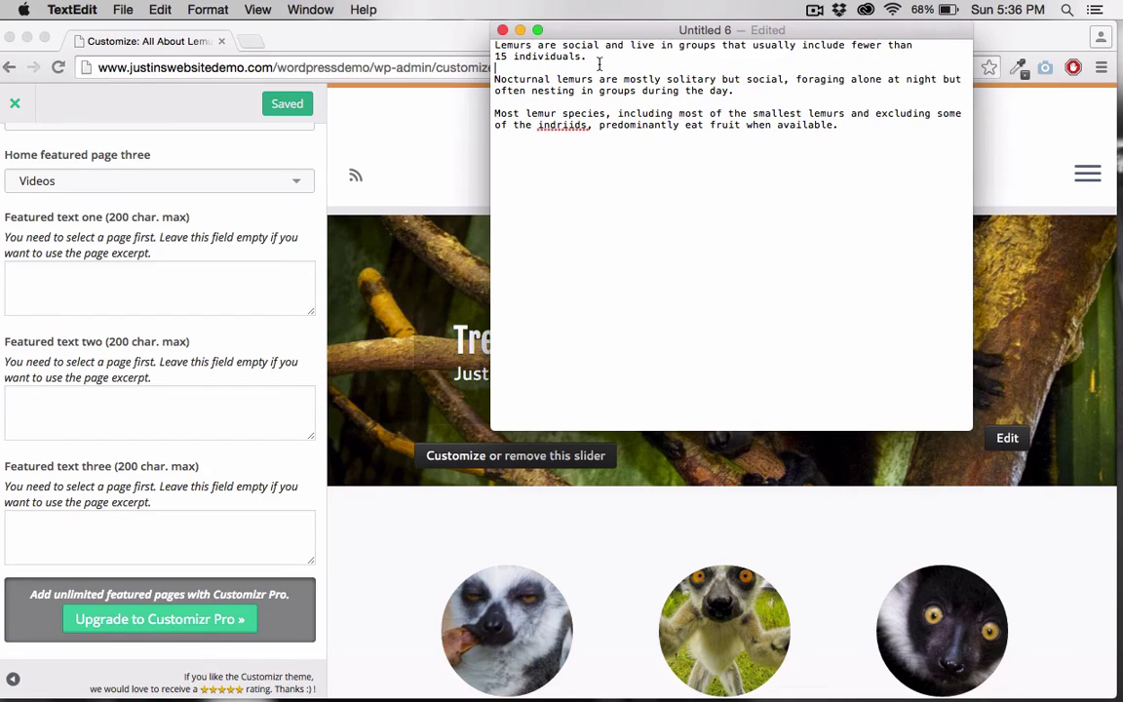
{"action": "left_click_drag", "start_coordinate": [599, 63], "coordinate": [472, 3]}
{"action": "key", "text": "super+c"}
{"action": "left_click", "coordinate": [56, 271]}
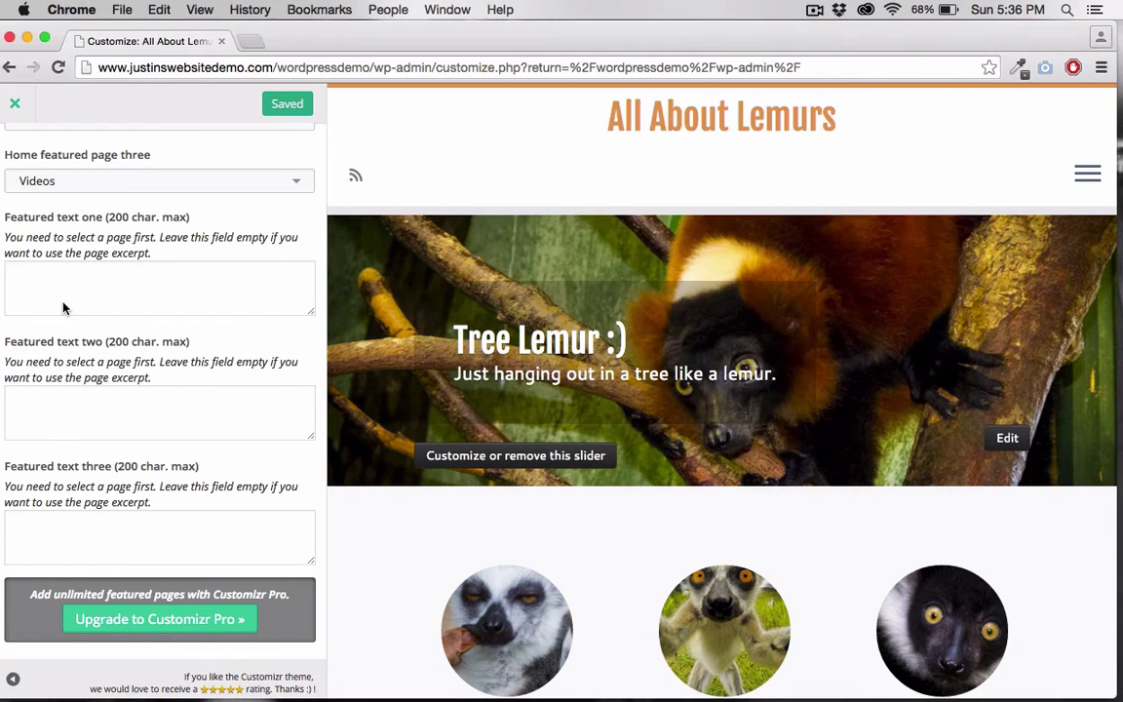
{"action": "left_click", "coordinate": [73, 297]}
{"action": "key", "text": "super+v"}
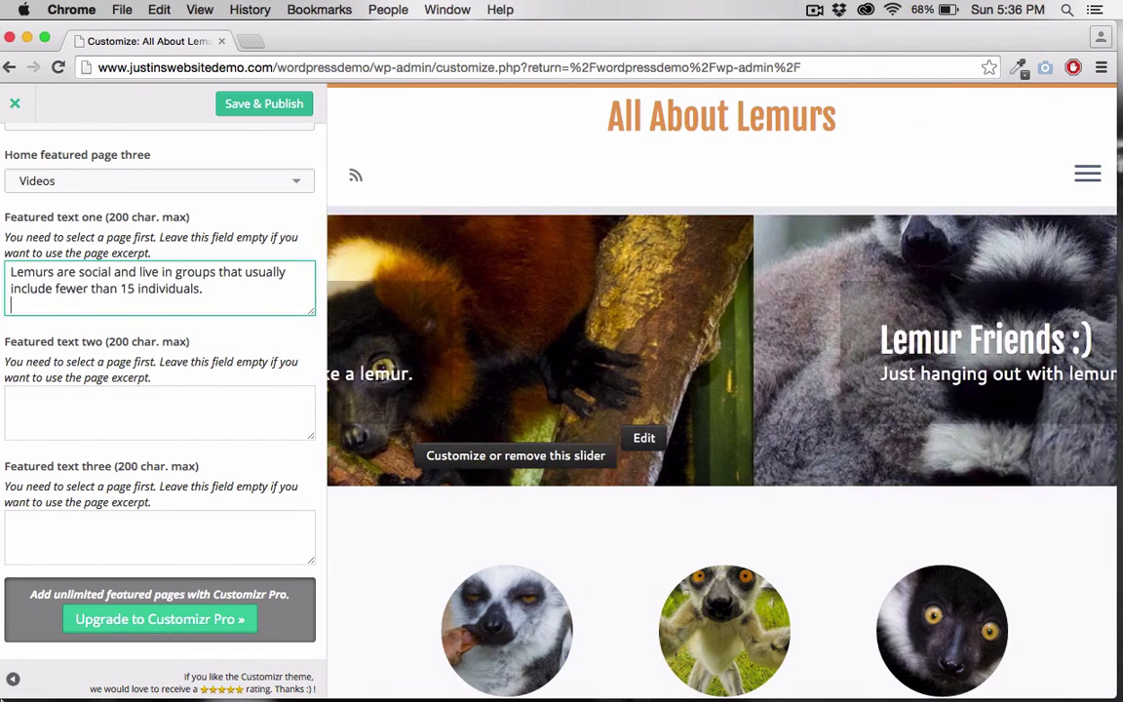
Copy the nocturnal lemurs paragraph and paste it into Featured text two.
{"action": "left_click", "coordinate": [180, 686]}
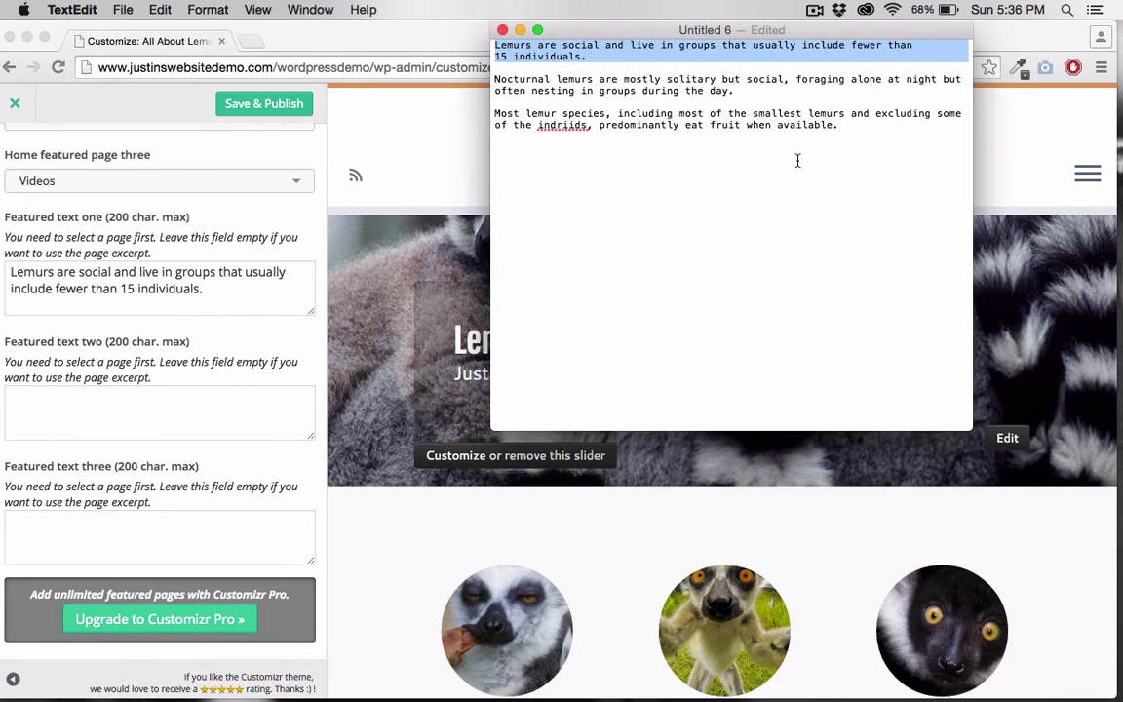
{"action": "left_click", "coordinate": [751, 82]}
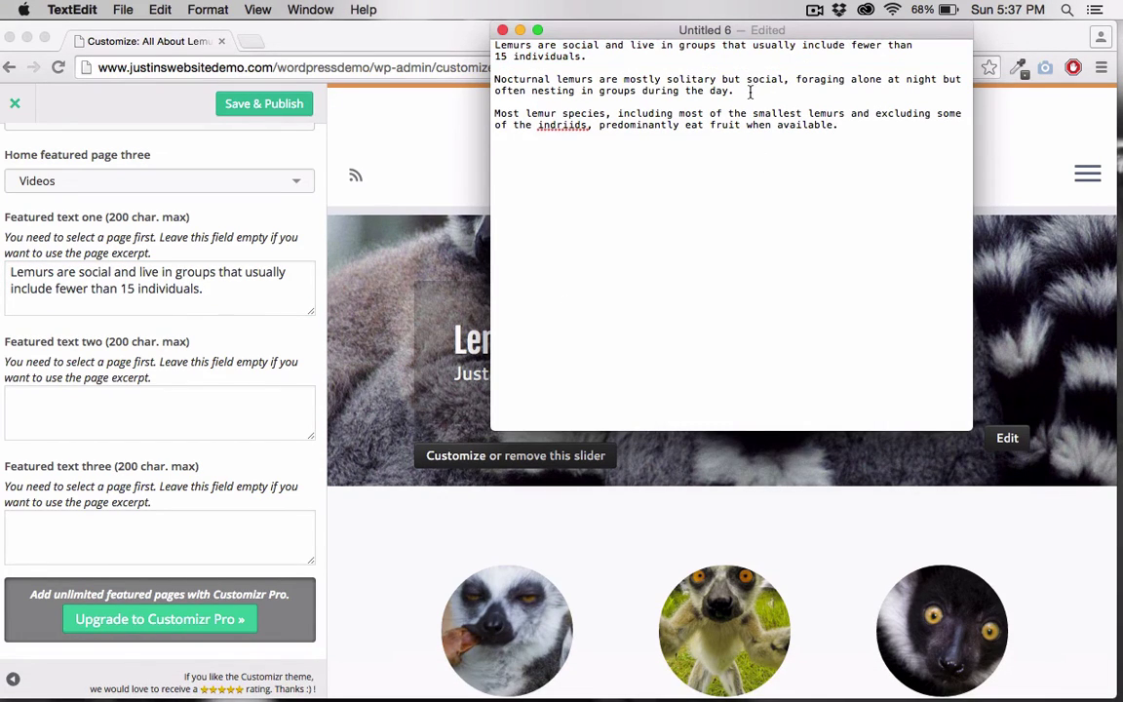
{"action": "left_click_drag", "start_coordinate": [750, 91], "coordinate": [504, 83]}
{"action": "key", "text": "super+c"}
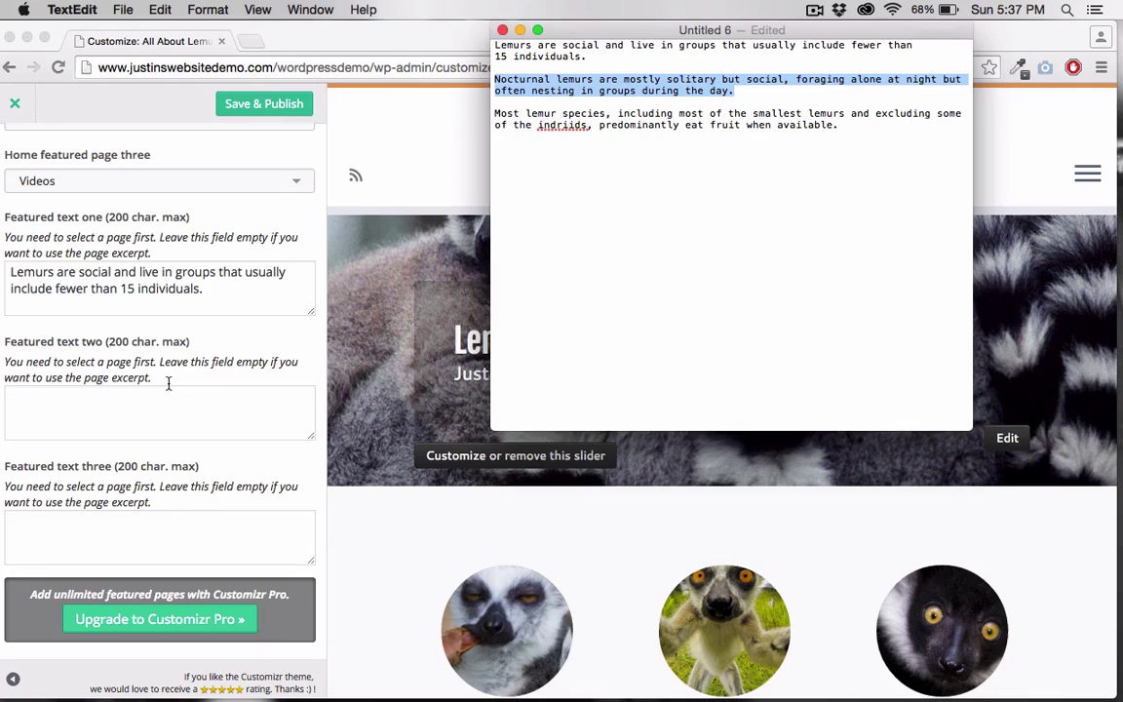
{"action": "left_click", "coordinate": [150, 408]}
{"action": "left_click", "coordinate": [150, 407]}
{"action": "key", "text": "super+v"}
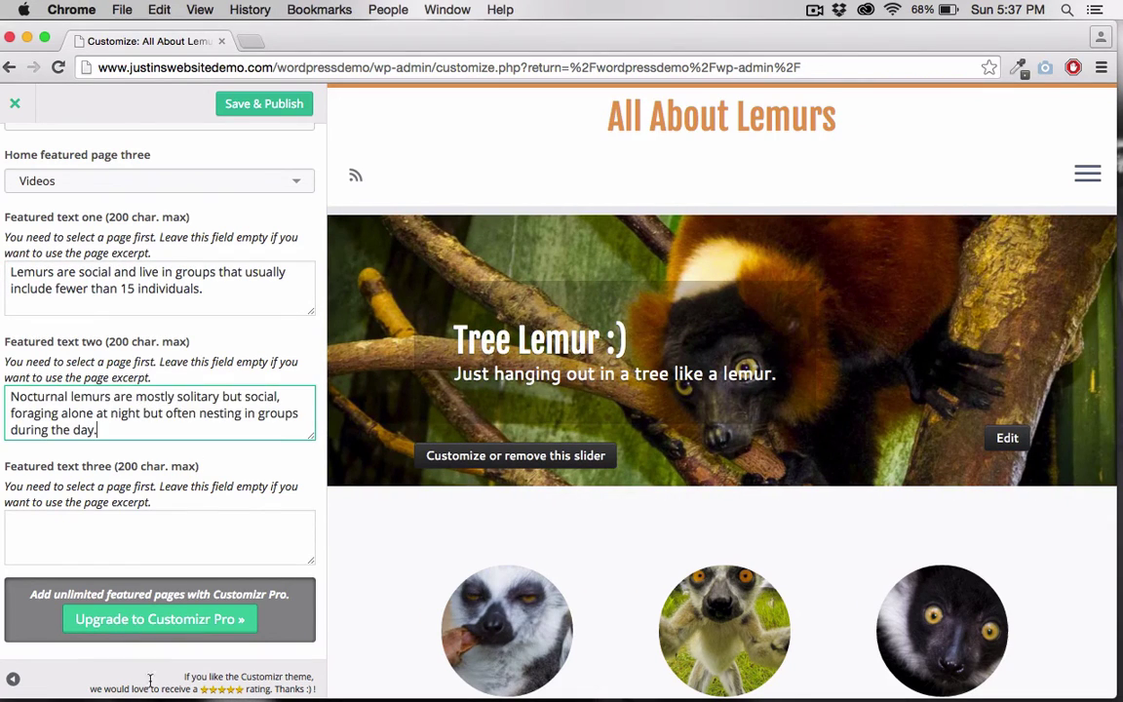
Copy the lemur diet paragraph and paste it into Featured text three.
{"action": "mouse_move", "coordinate": [93, 687]}
{"action": "left_click", "coordinate": [177, 688]}
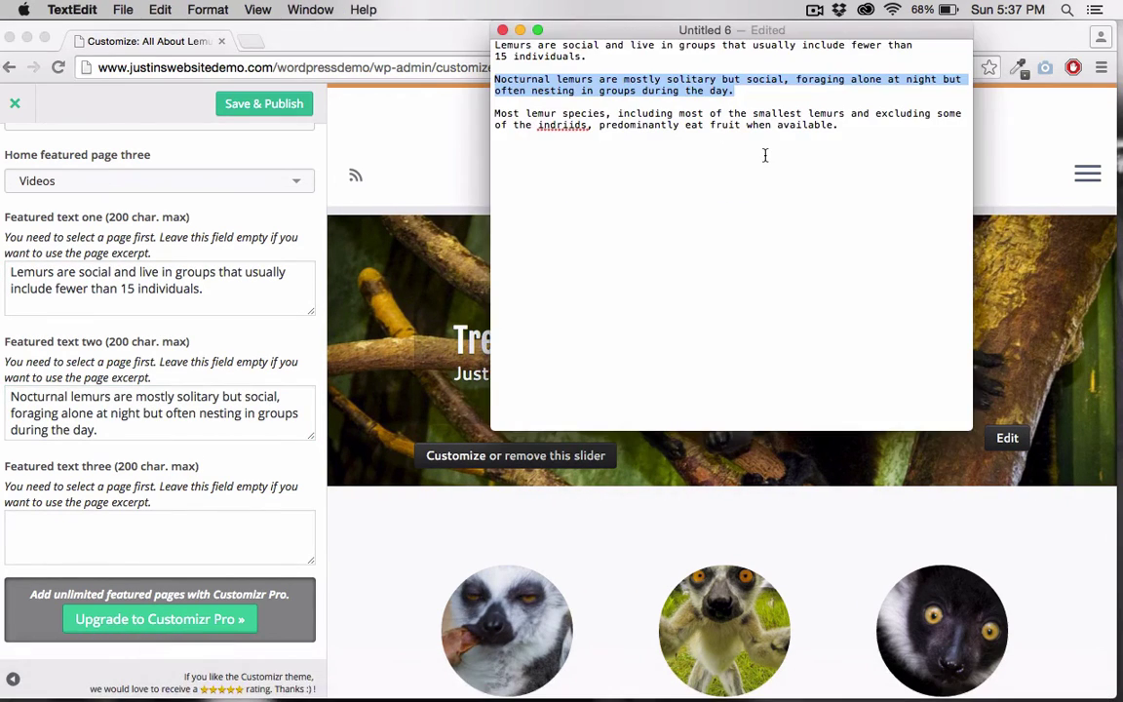
{"action": "left_click", "coordinate": [845, 125]}
{"action": "left_click_drag", "start_coordinate": [415, 139], "coordinate": [386, 102]}
{"action": "key", "text": "super+c"}
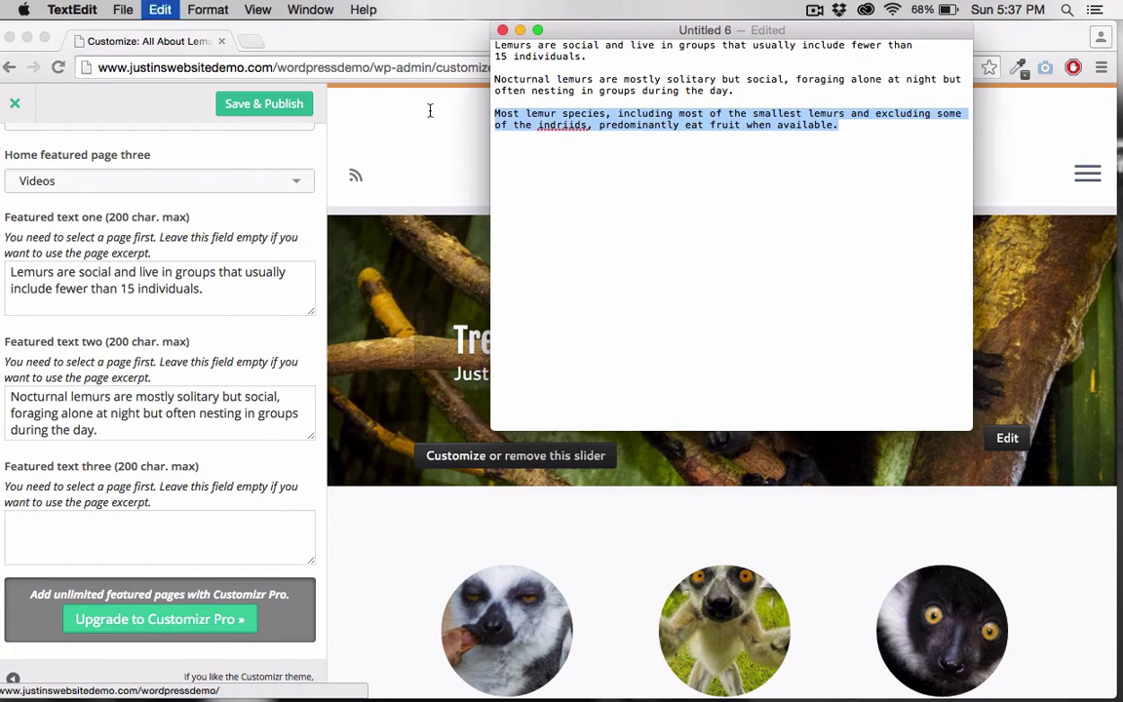
{"action": "left_click", "coordinate": [170, 482]}
{"action": "left_click", "coordinate": [188, 536]}
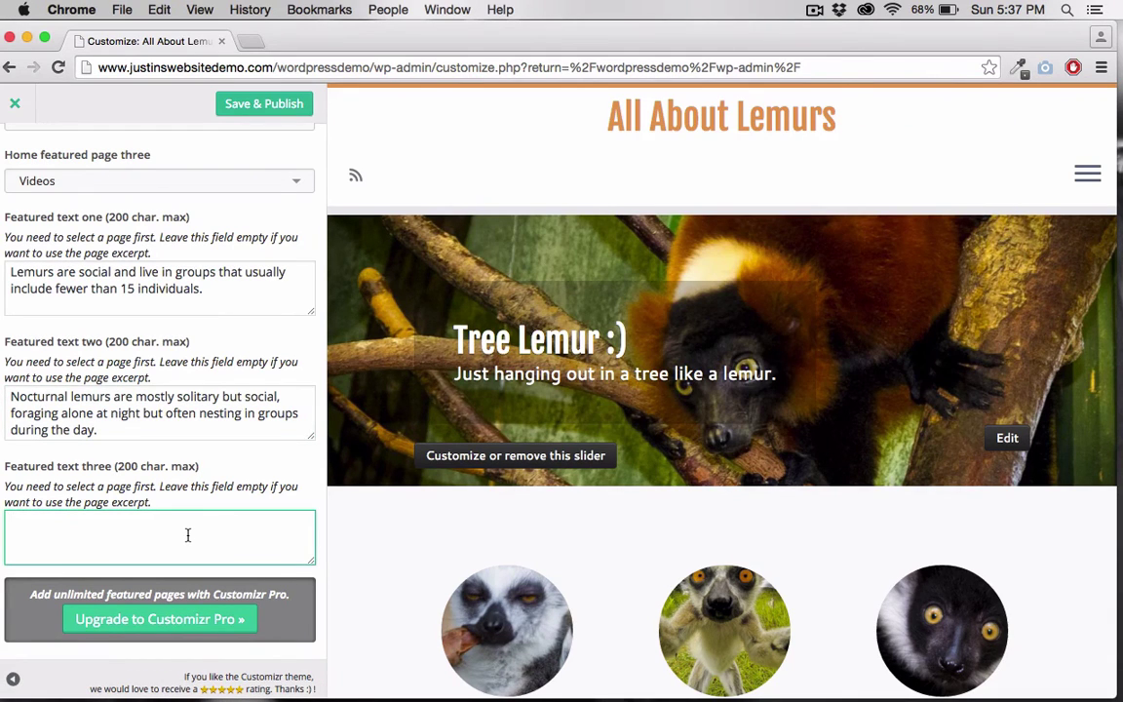
{"action": "key", "text": "super+v"}
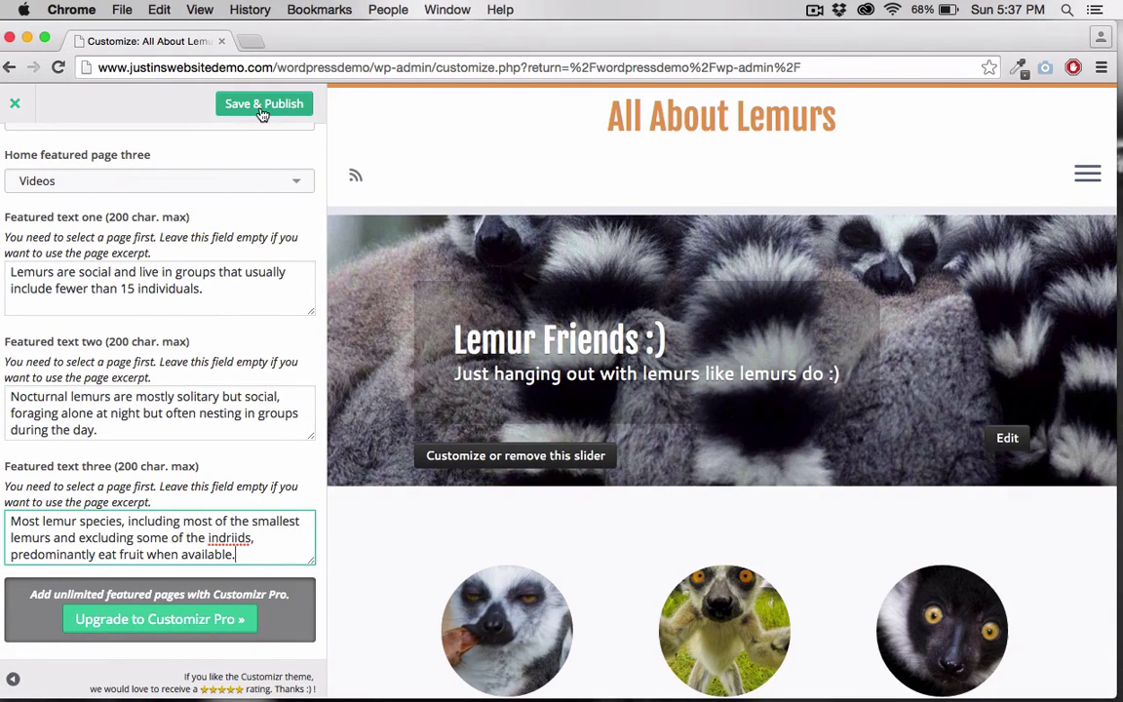
Save & Publish the featured texts, close the customizer, and check them on the live homepage.
{"action": "left_click", "coordinate": [255, 105]}
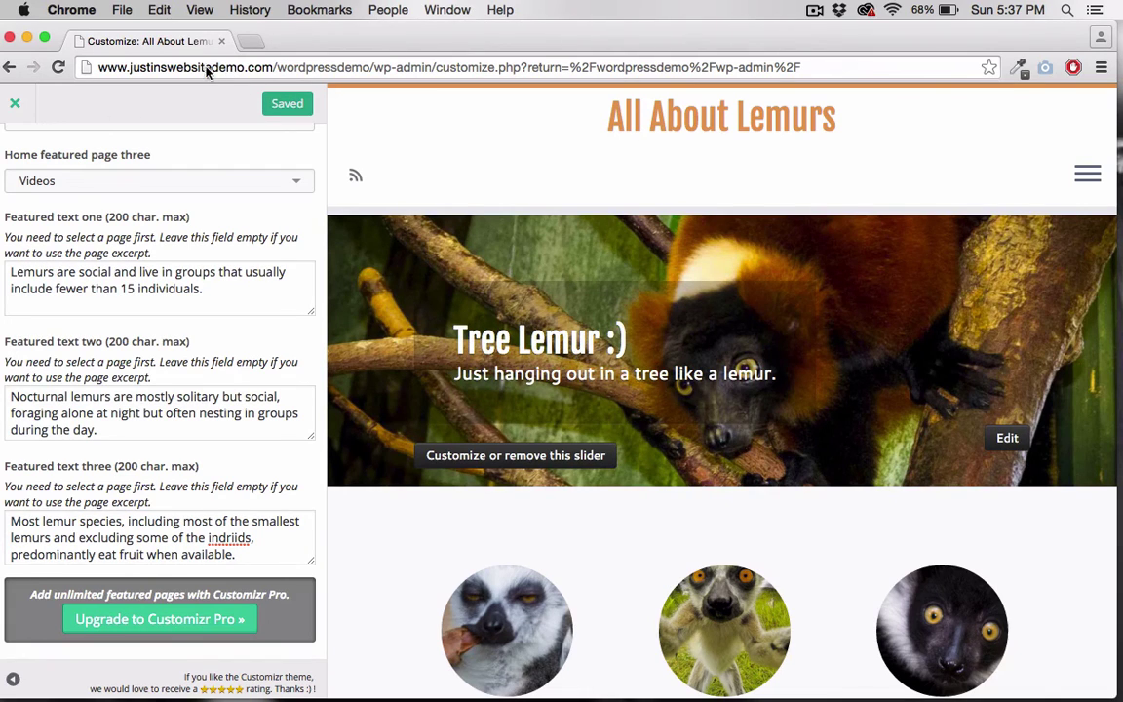
{"action": "left_click", "coordinate": [17, 107]}
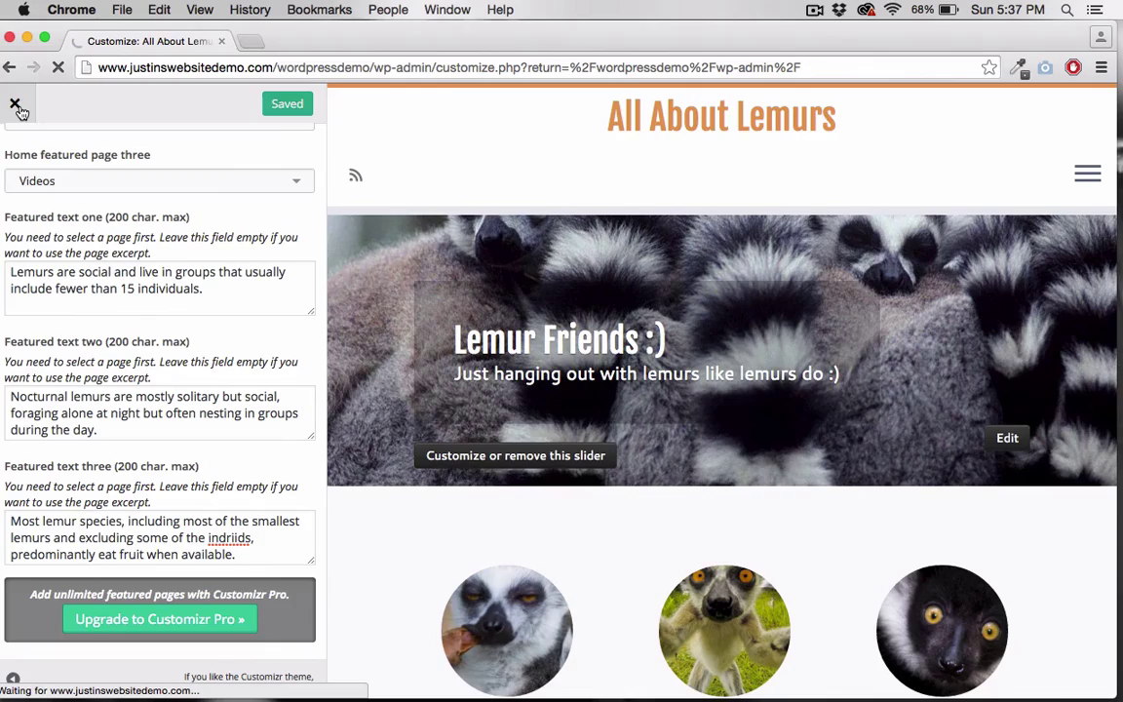
{"action": "scroll", "coordinate": [207, 309], "scroll_direction": "down", "scroll_amount": 10}
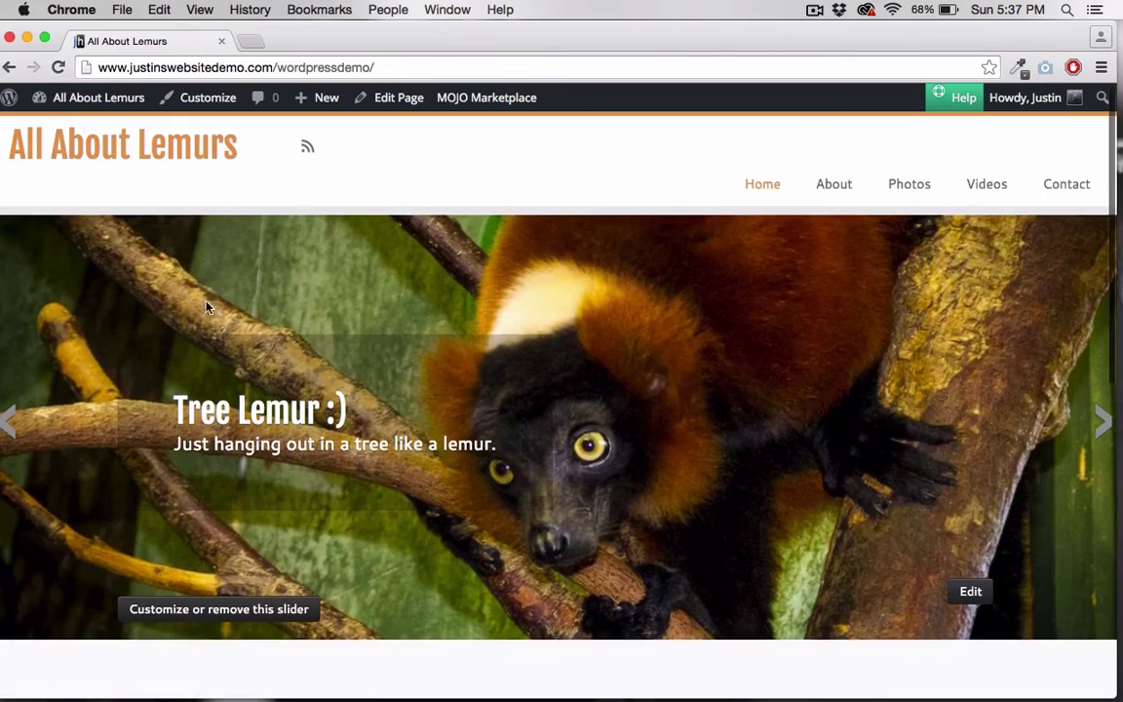
{"action": "scroll", "coordinate": [206, 303], "scroll_direction": "up", "scroll_amount": 5}
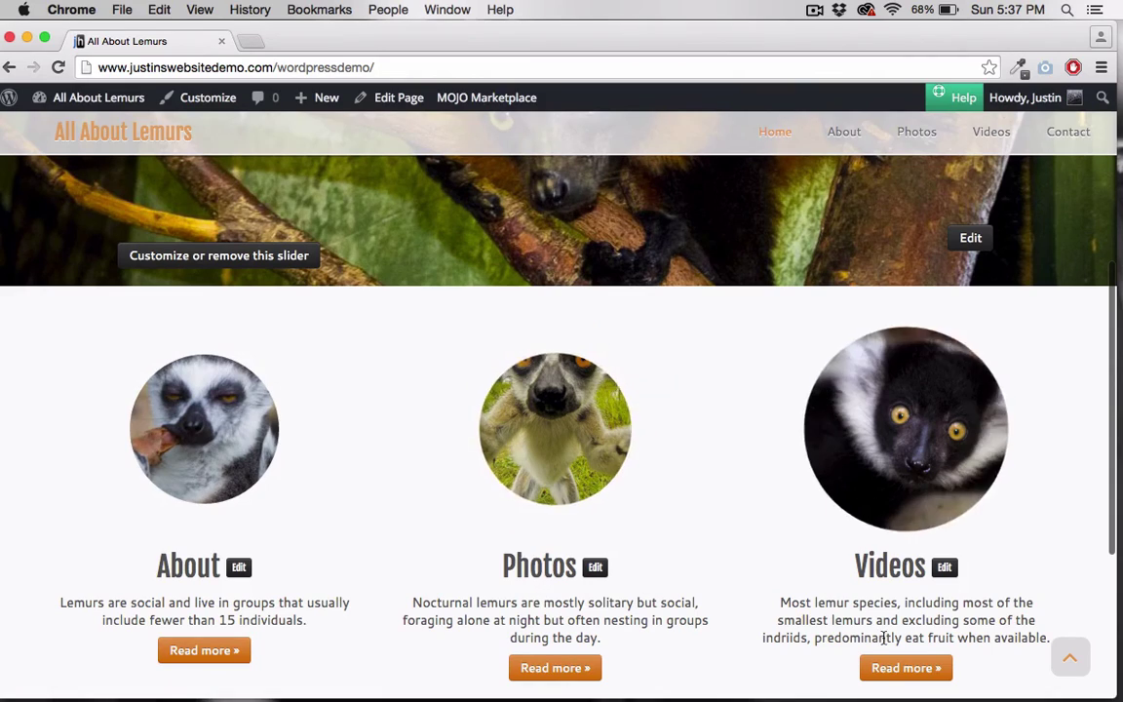
{"action": "scroll", "coordinate": [382, 526], "scroll_direction": "down", "scroll_amount": 5}
{"action": "scroll", "coordinate": [382, 526], "scroll_direction": "up", "scroll_amount": 5}
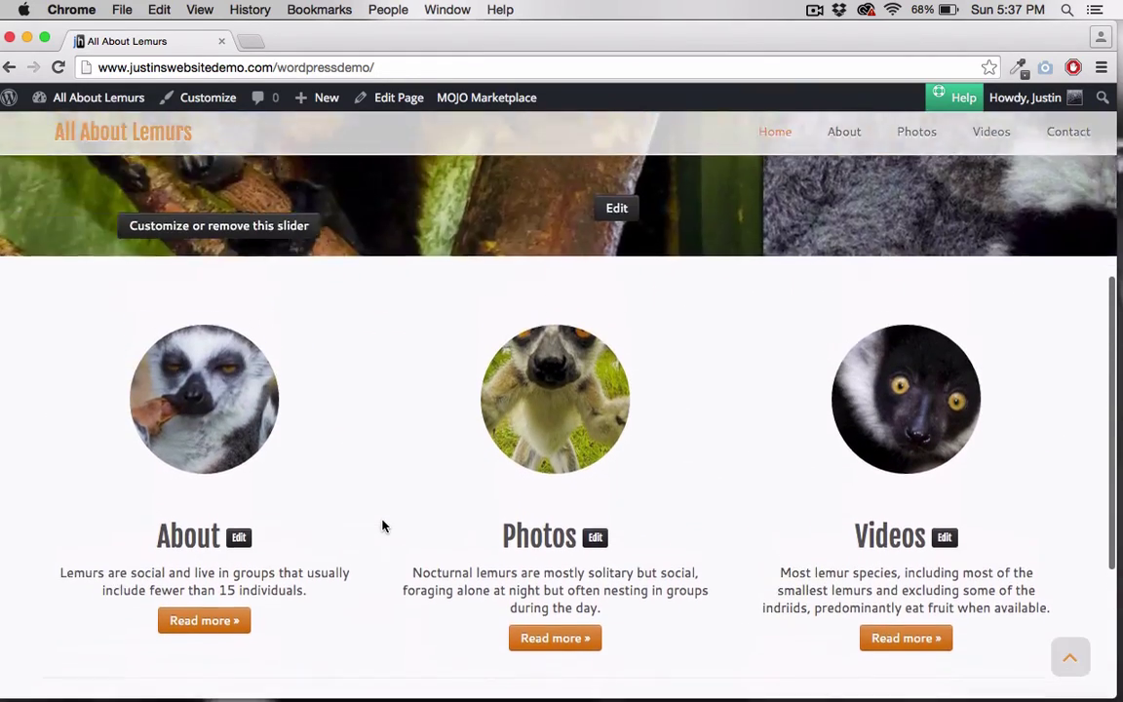
{"action": "scroll", "coordinate": [383, 527], "scroll_direction": "up", "scroll_amount": 4}
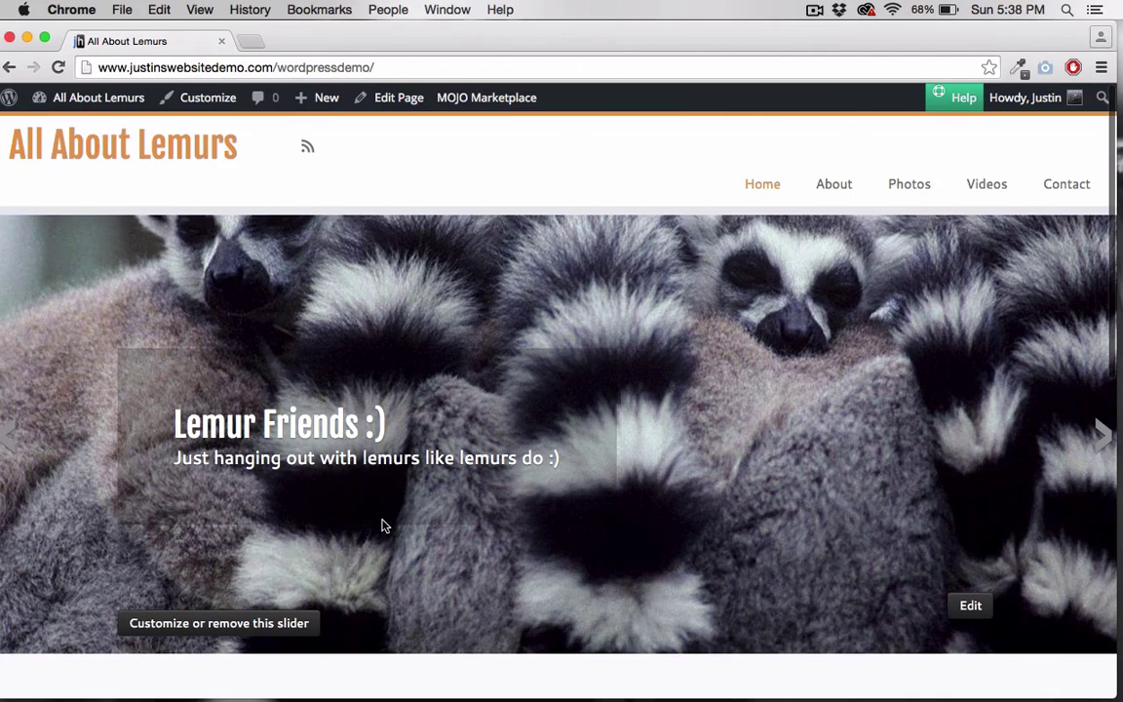
{"action": "scroll", "coordinate": [899, 491], "scroll_direction": "down", "scroll_amount": 5}
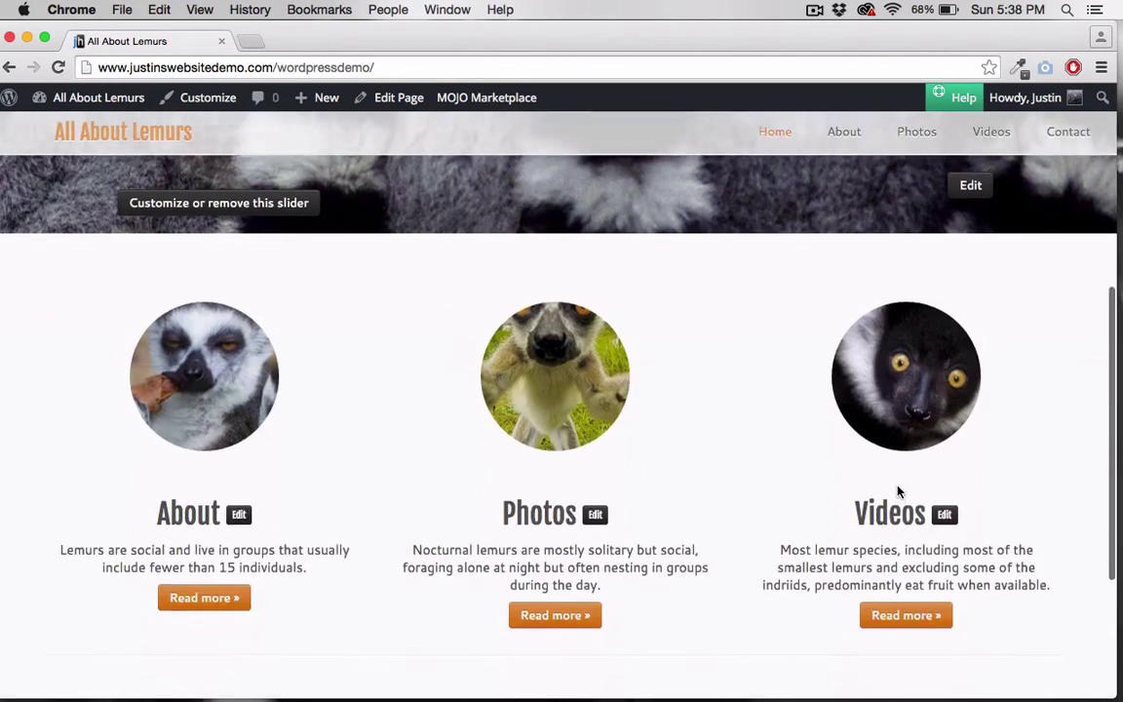
{"action": "scroll", "coordinate": [898, 486], "scroll_direction": "down", "scroll_amount": 3}
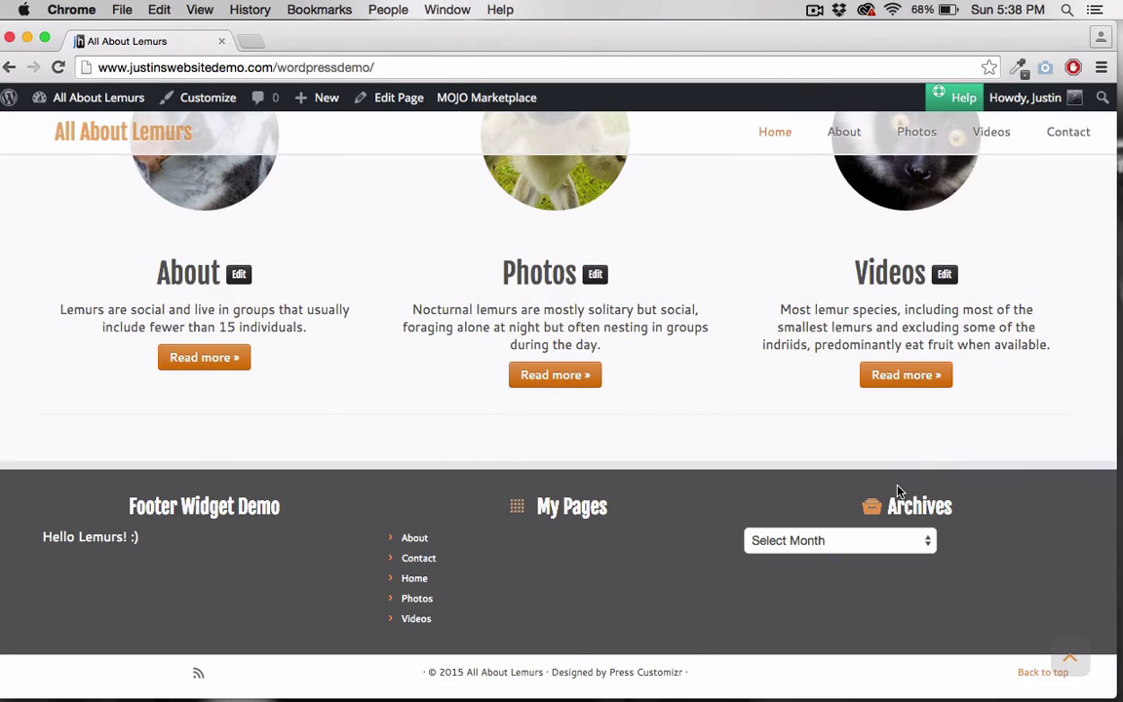
{"action": "scroll", "coordinate": [749, 383], "scroll_direction": "up", "scroll_amount": 8}
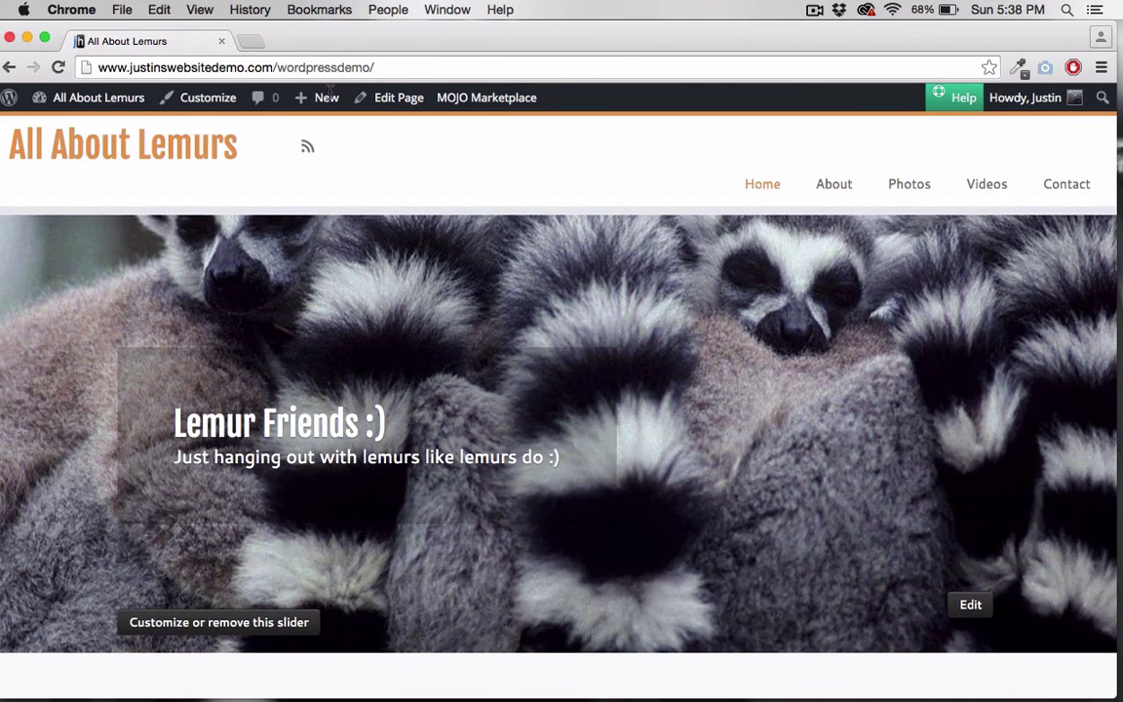